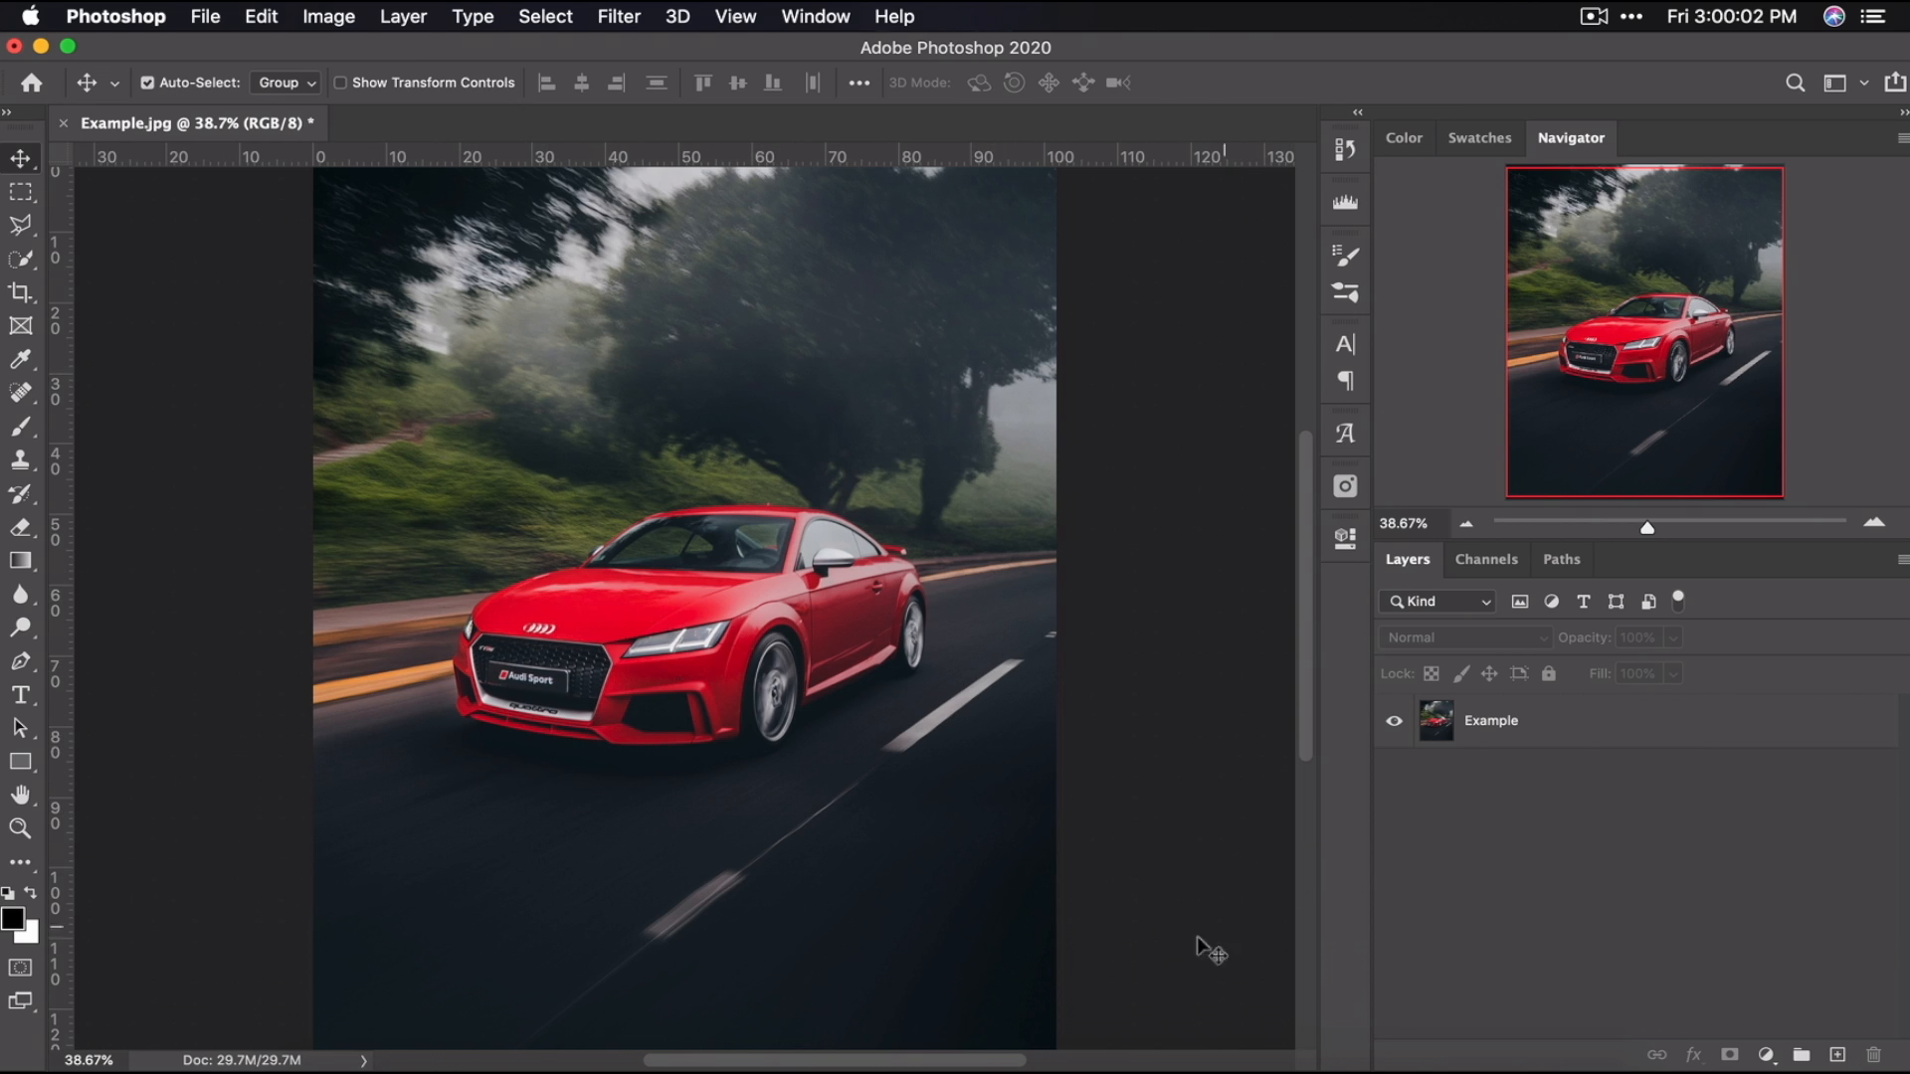
- Switch to BrandColors in Chrome and copy Adobe's blue hex code 00a4e4
click(1394, 1064)
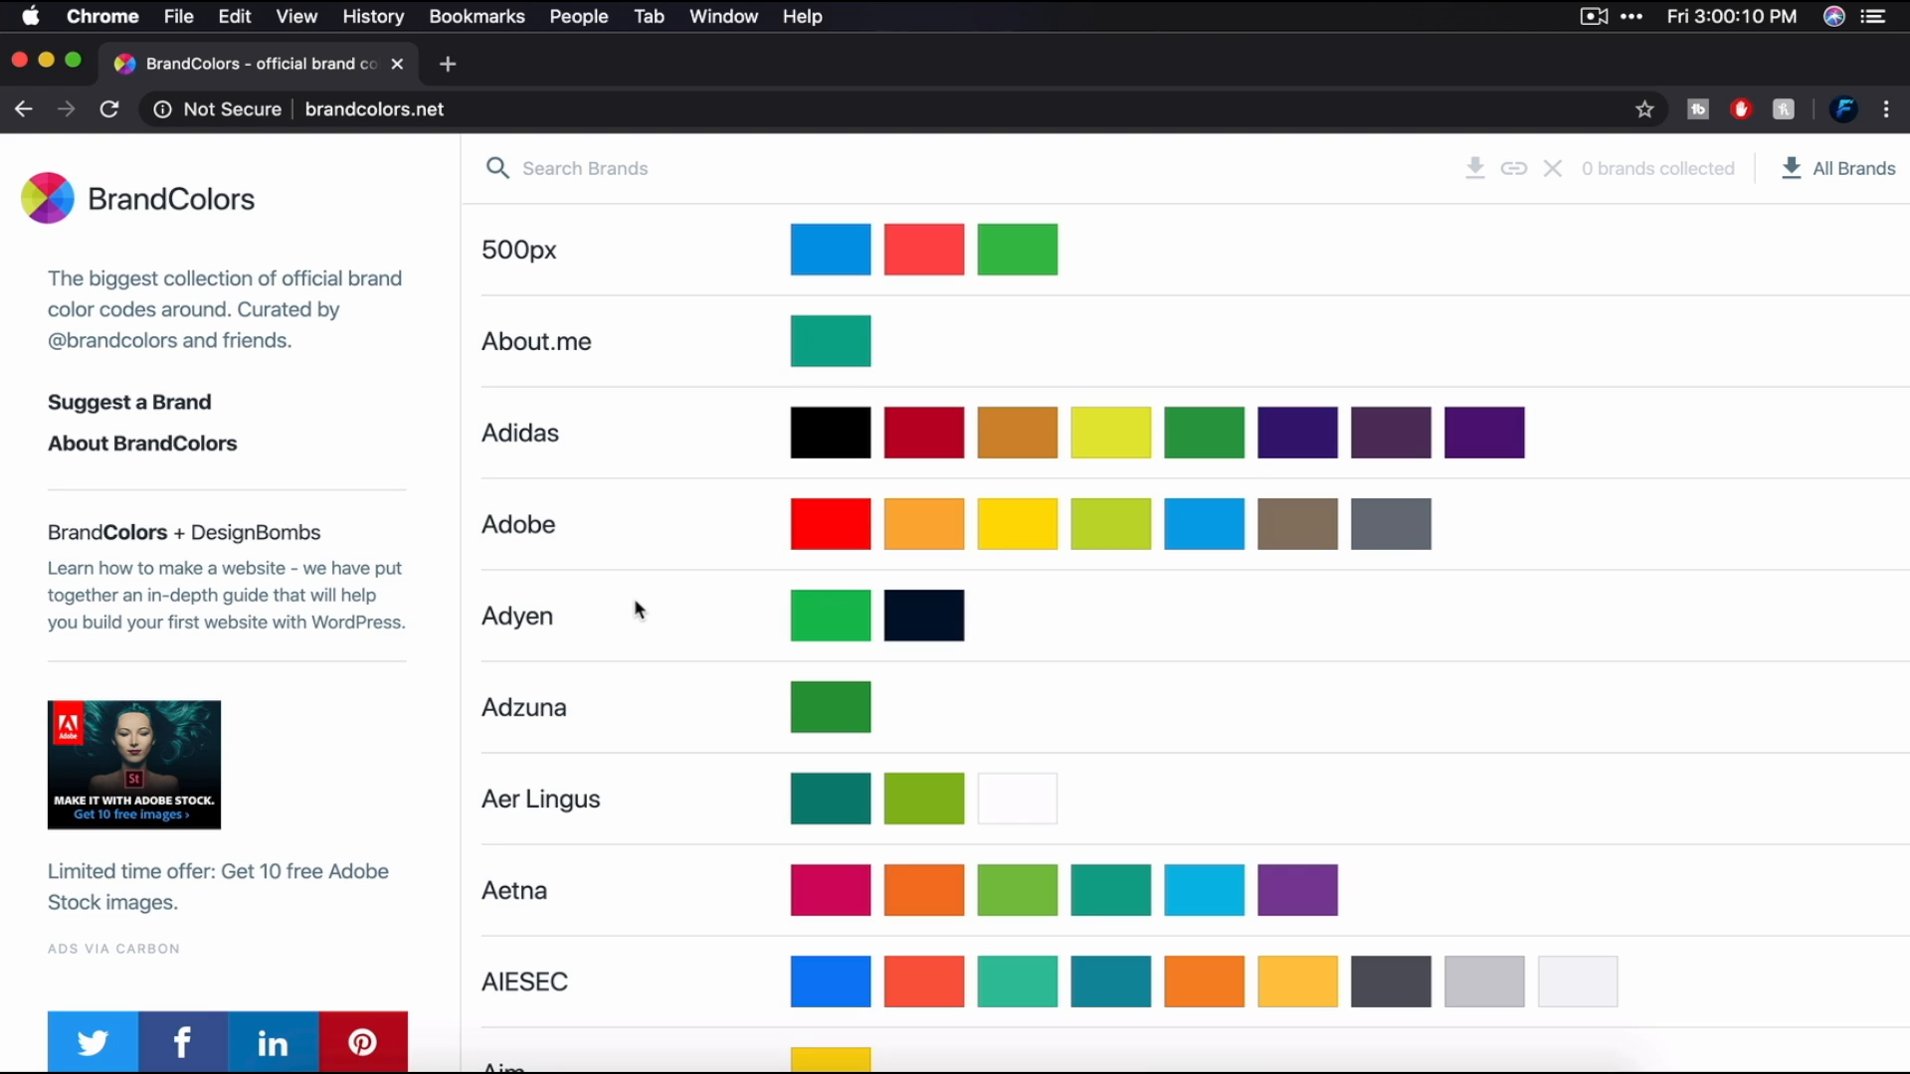
click(663, 522)
mouse_move(1578, 525)
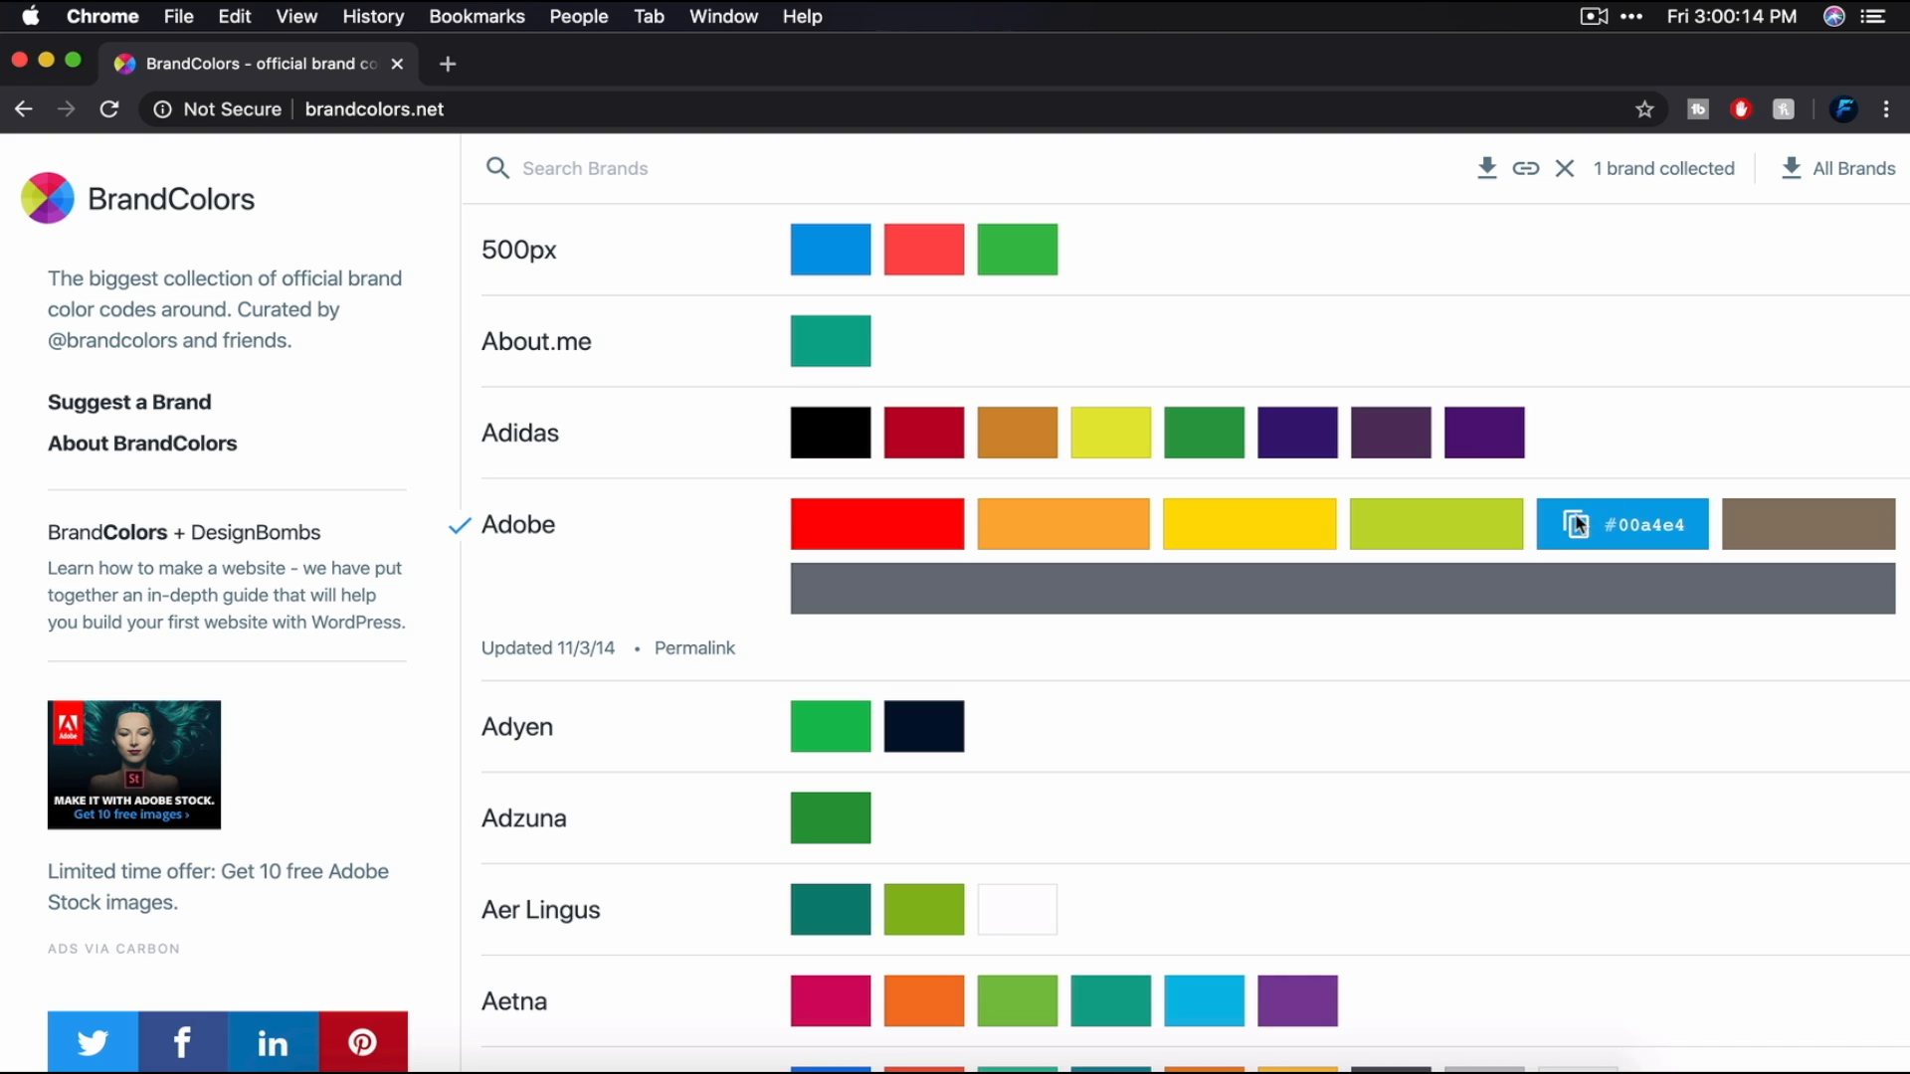
click(1621, 537)
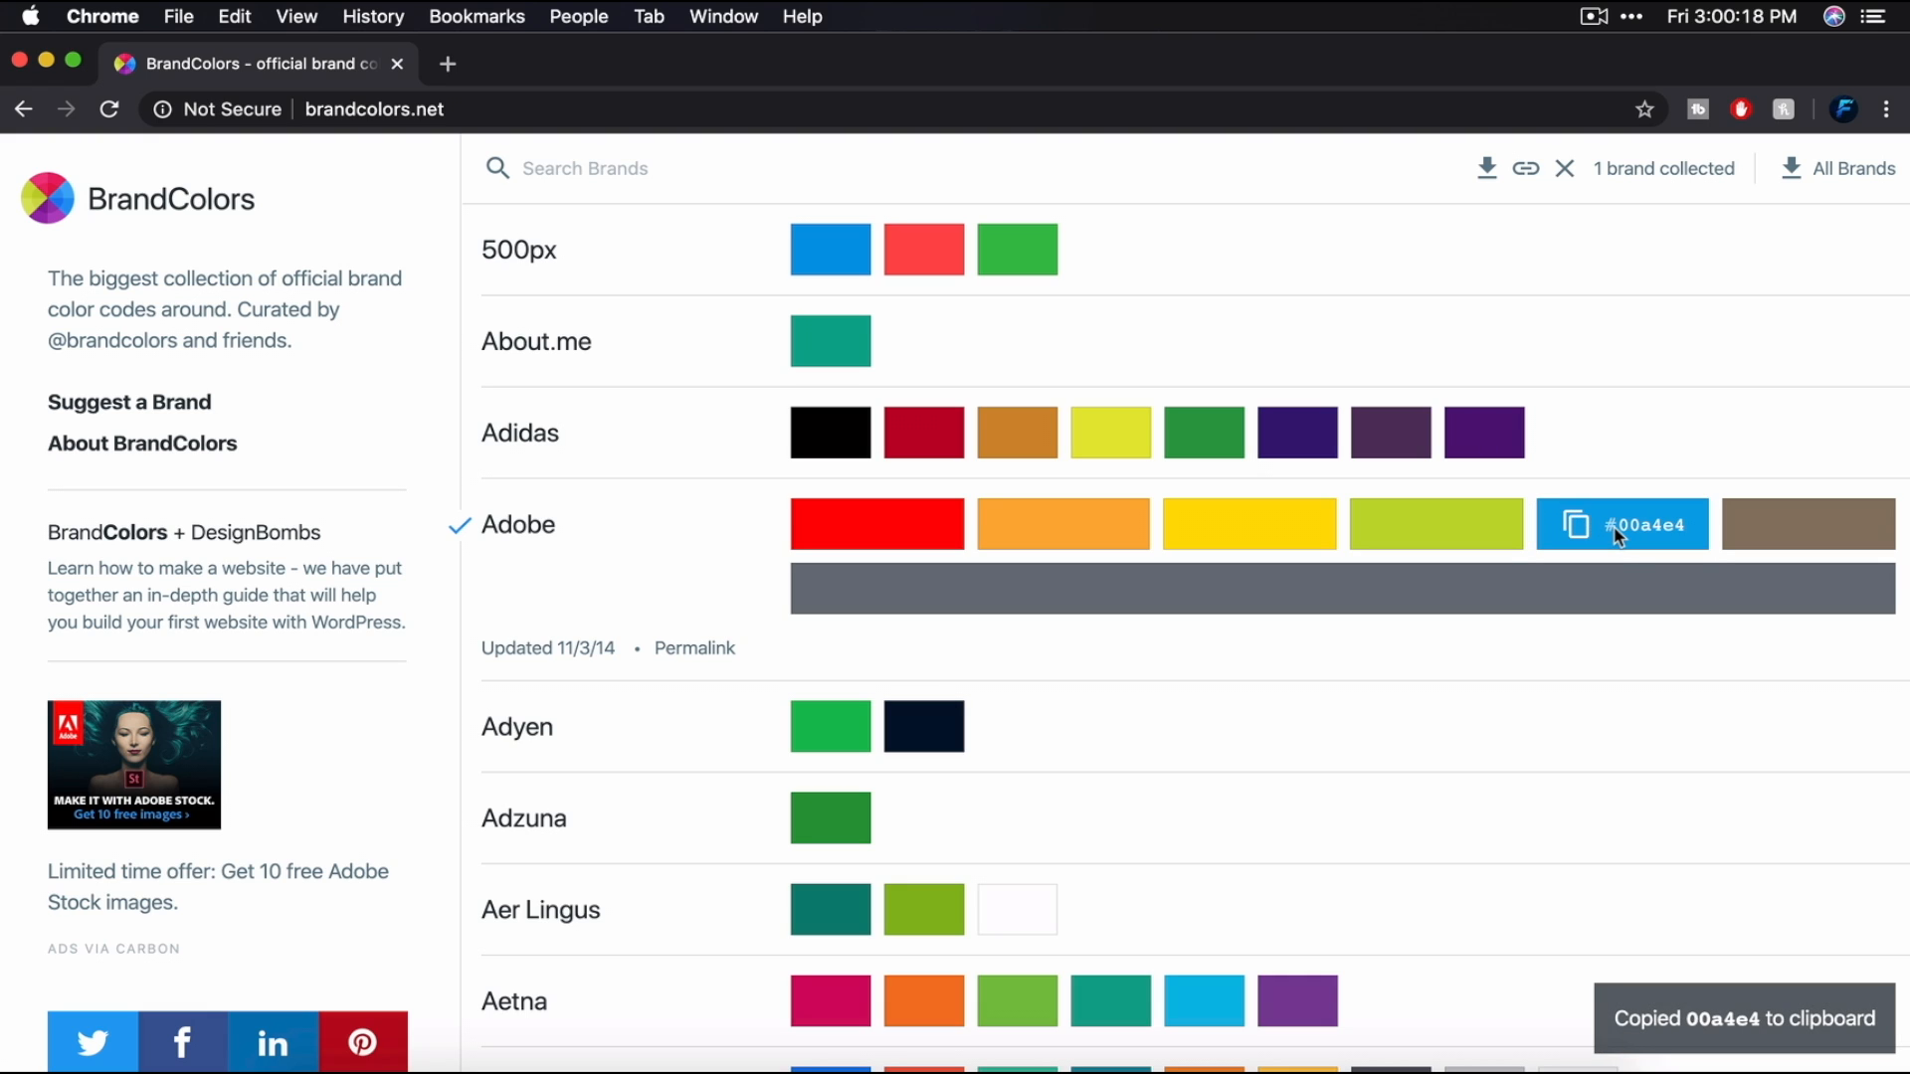
- Switch back to Photoshop and set the background color to hex 00a4e4
click(19, 61)
click(193, 375)
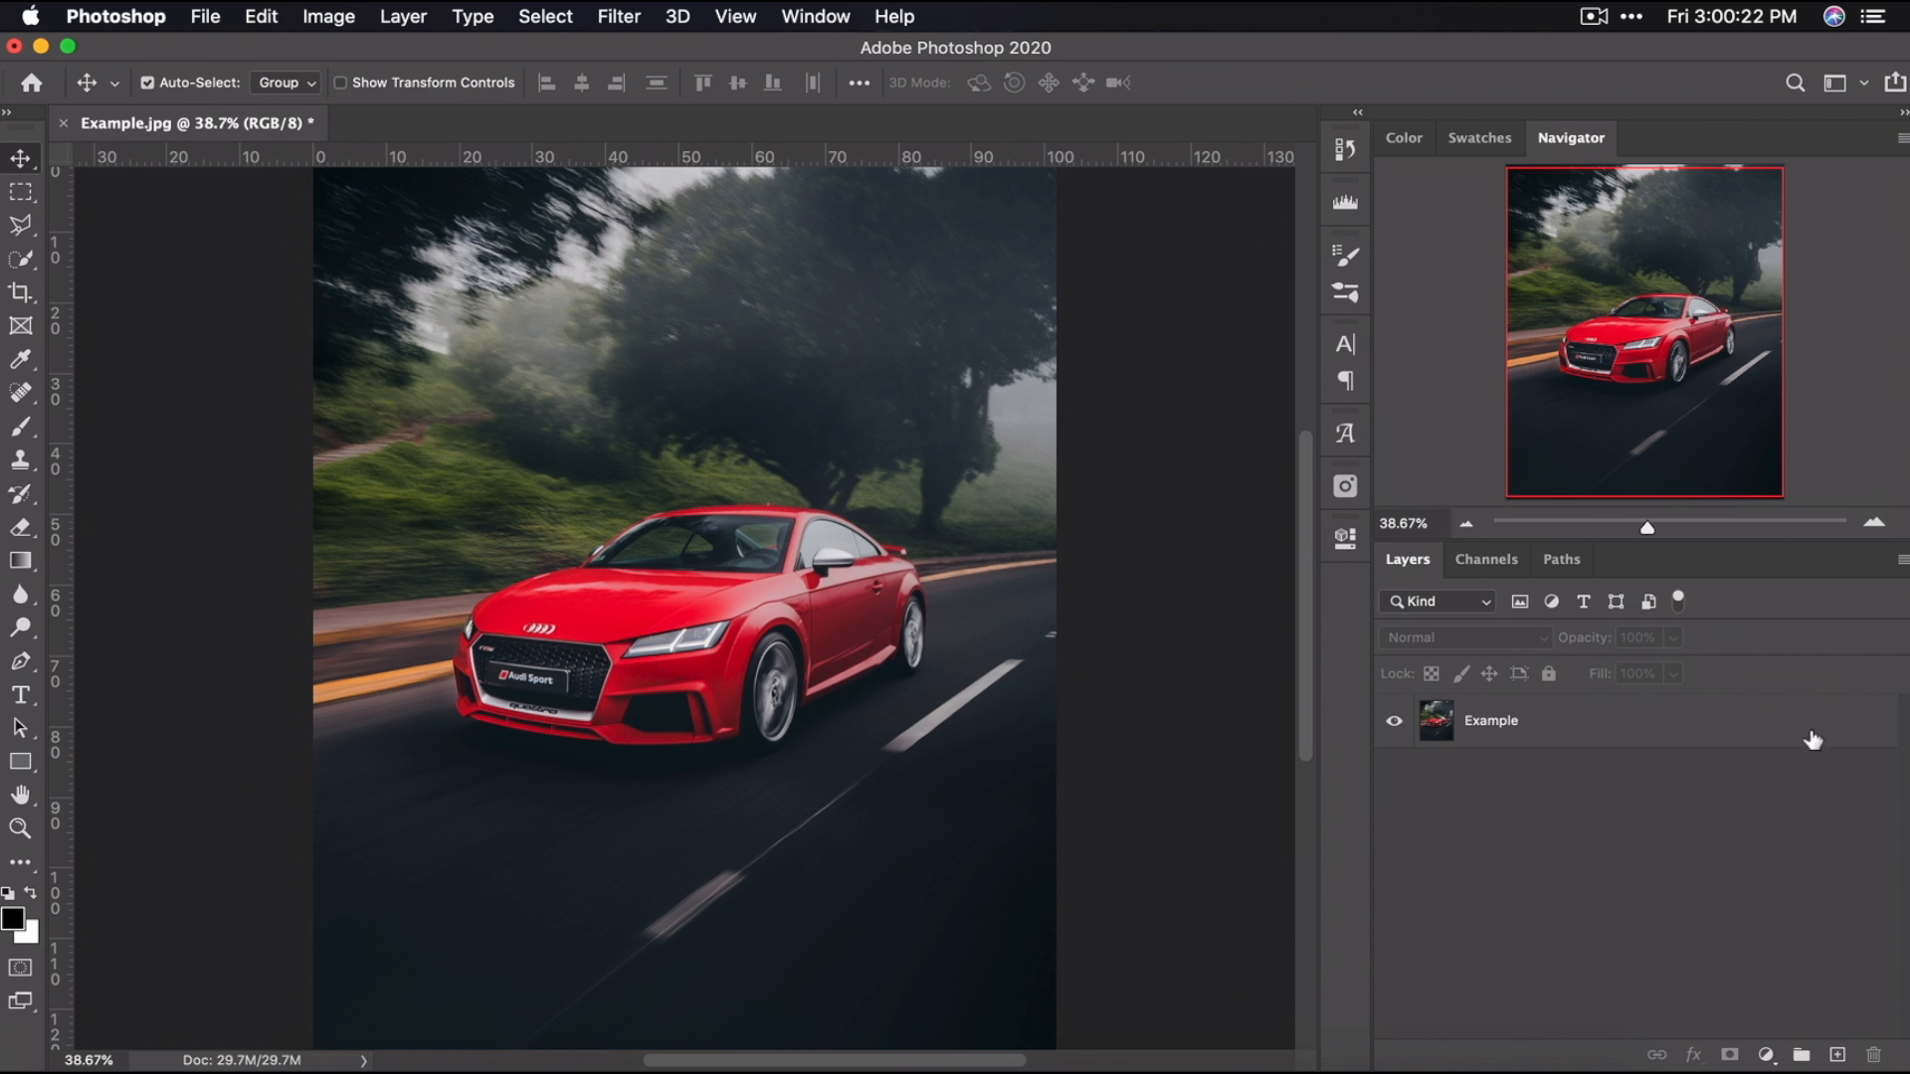
scroll(587, 696, up, 5)
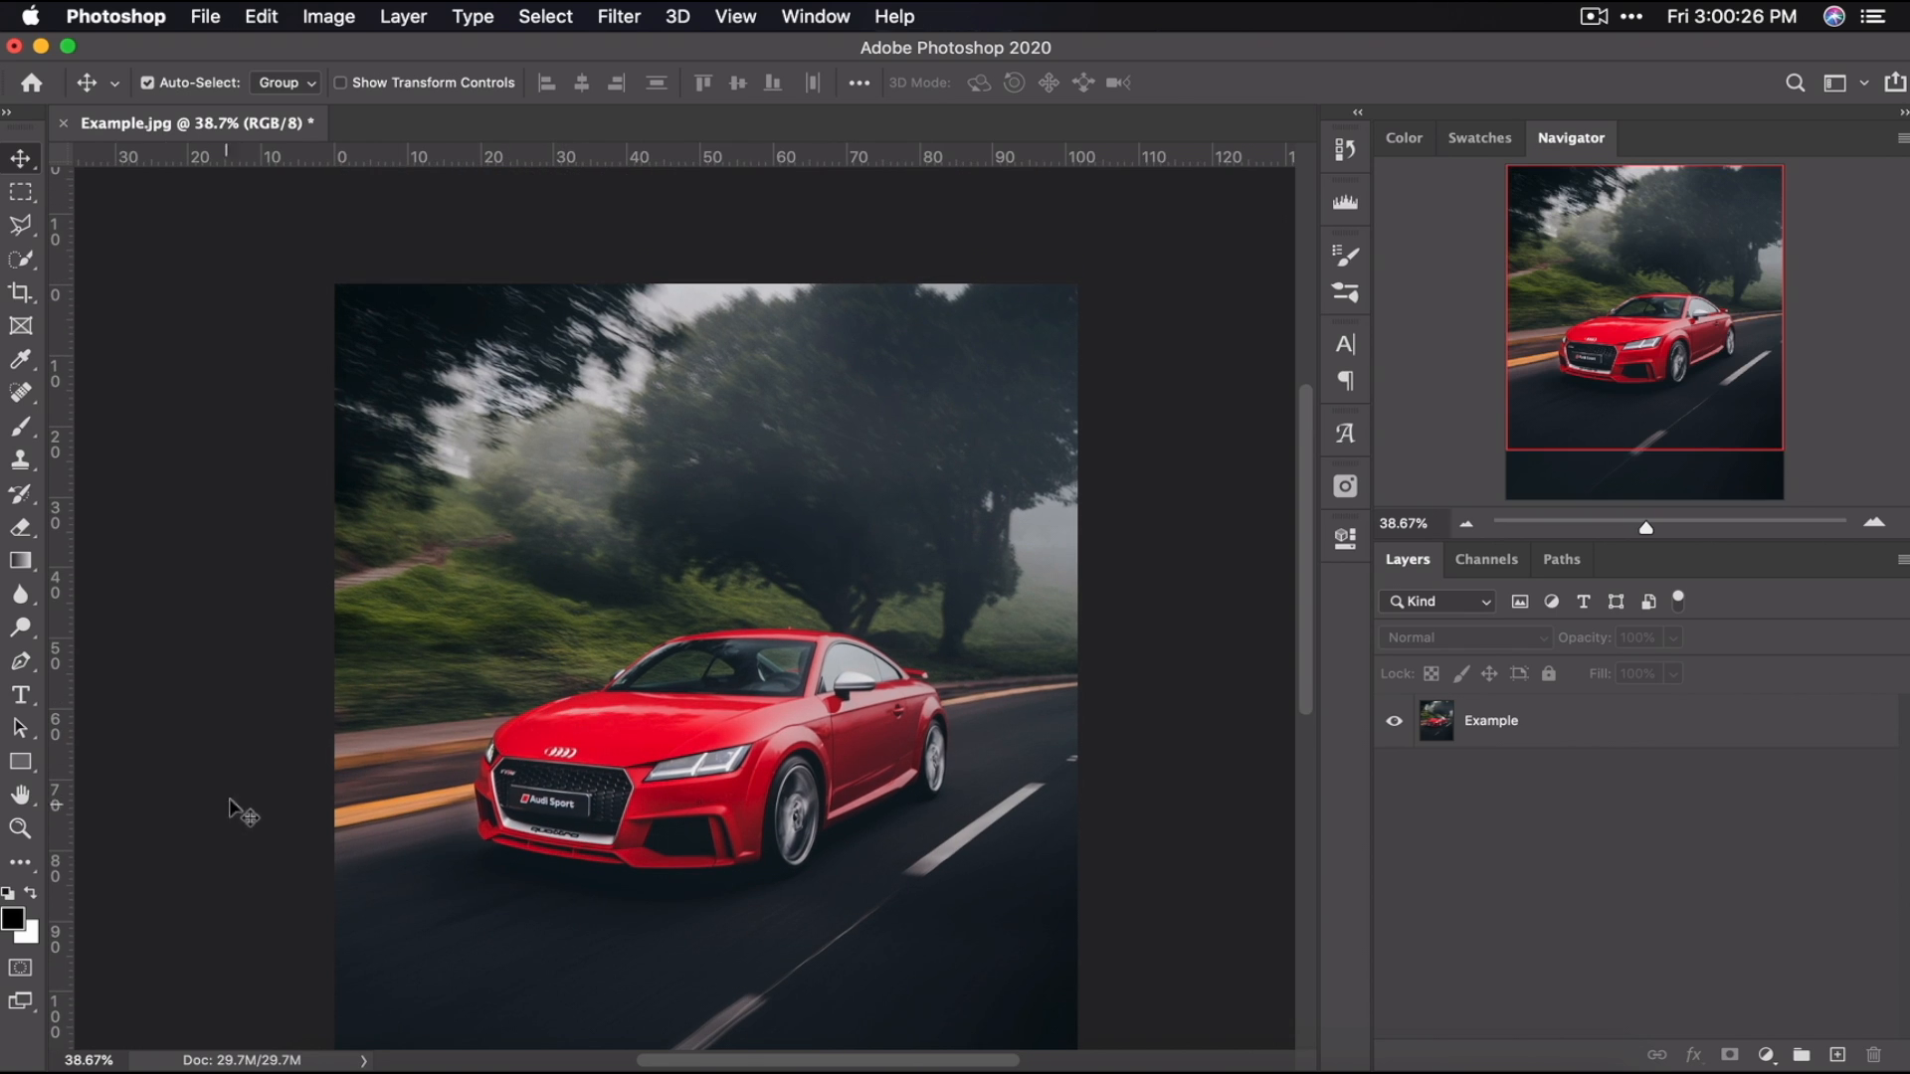
click(28, 936)
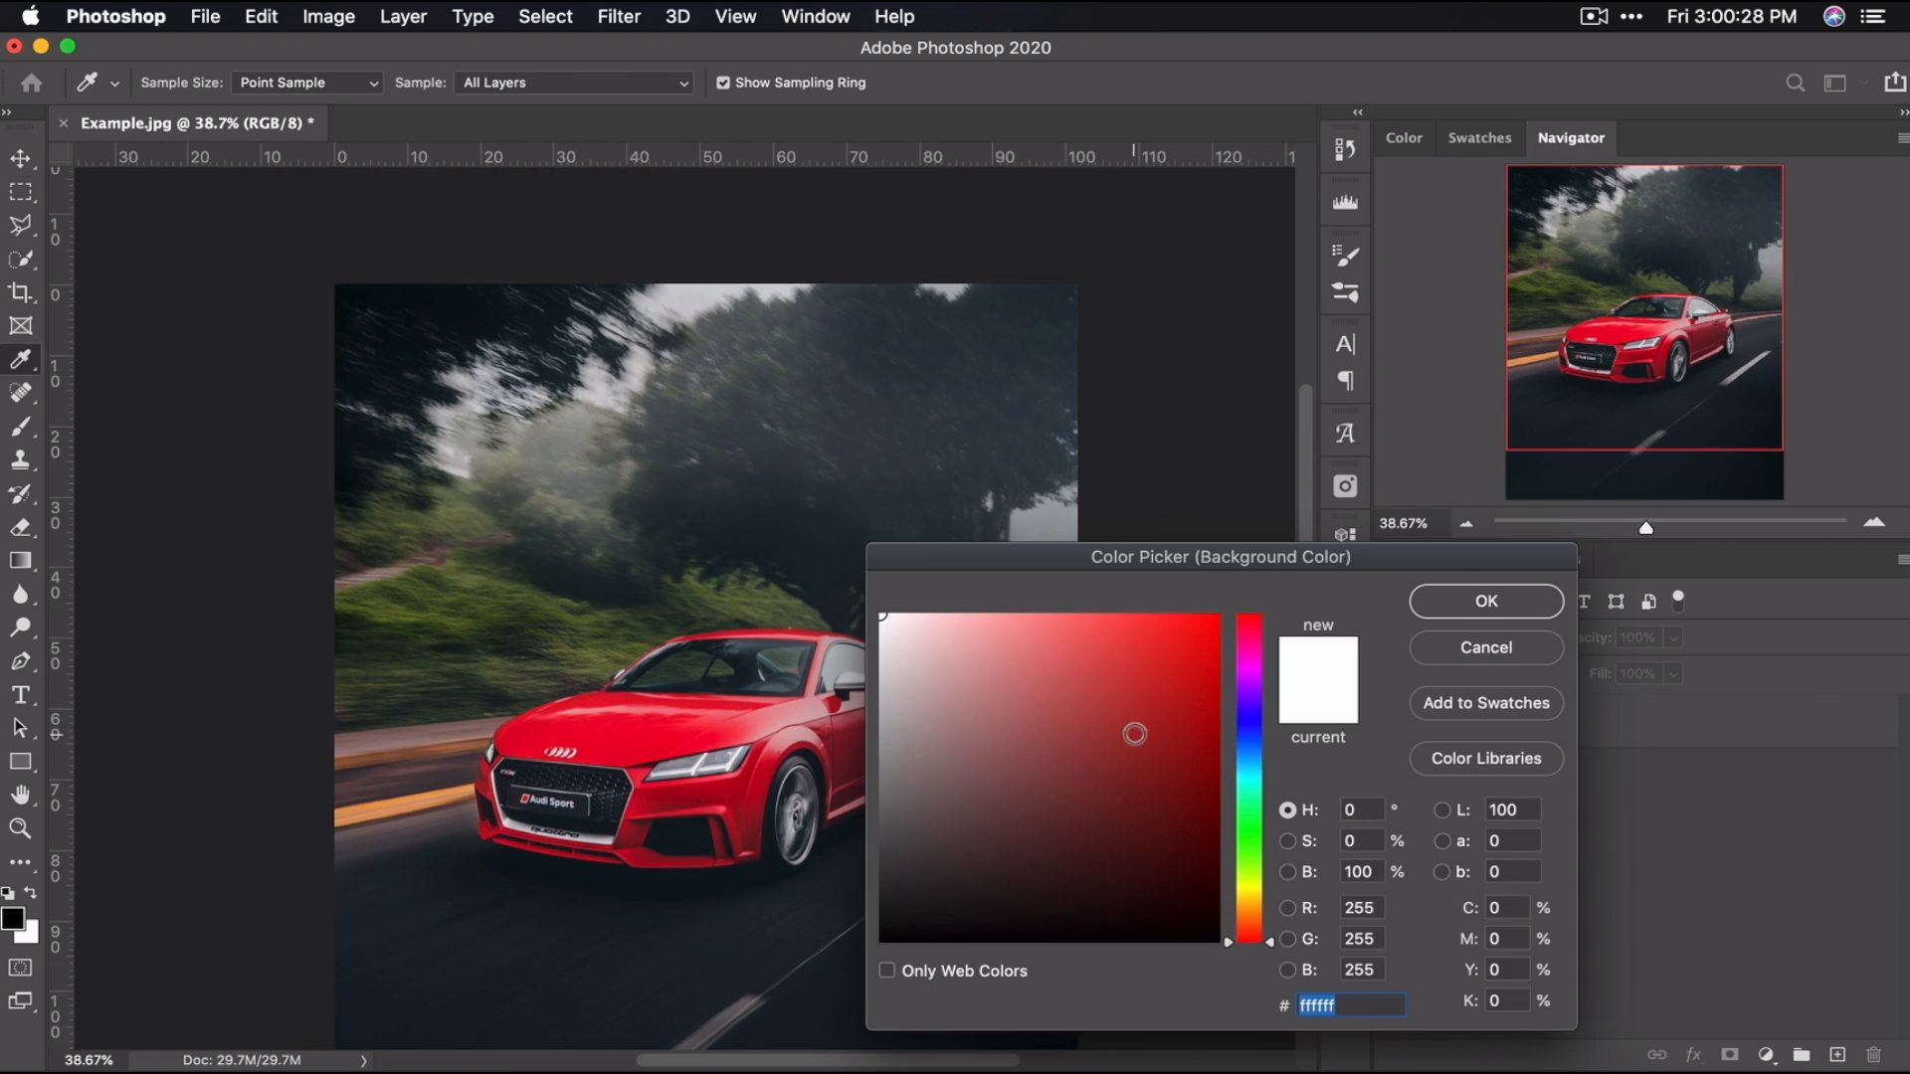
text(00a4e4)
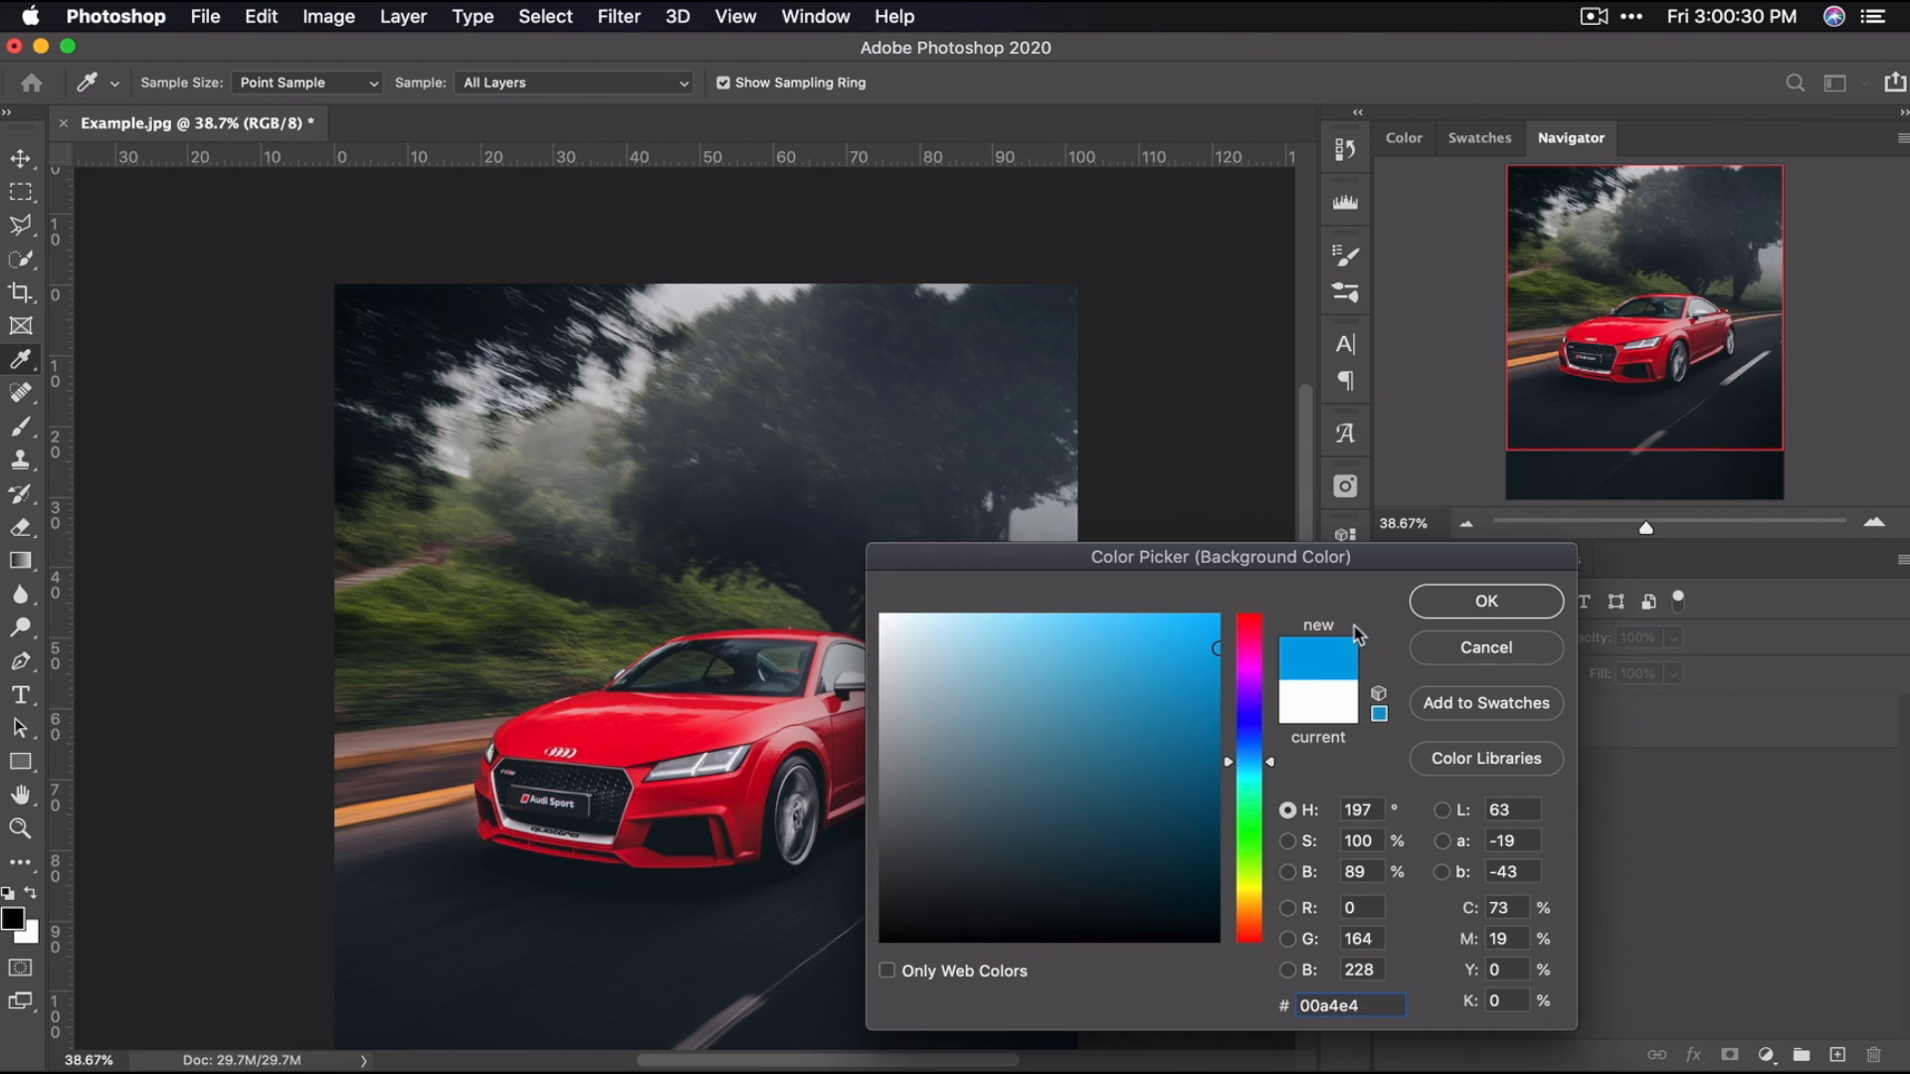
click(1422, 603)
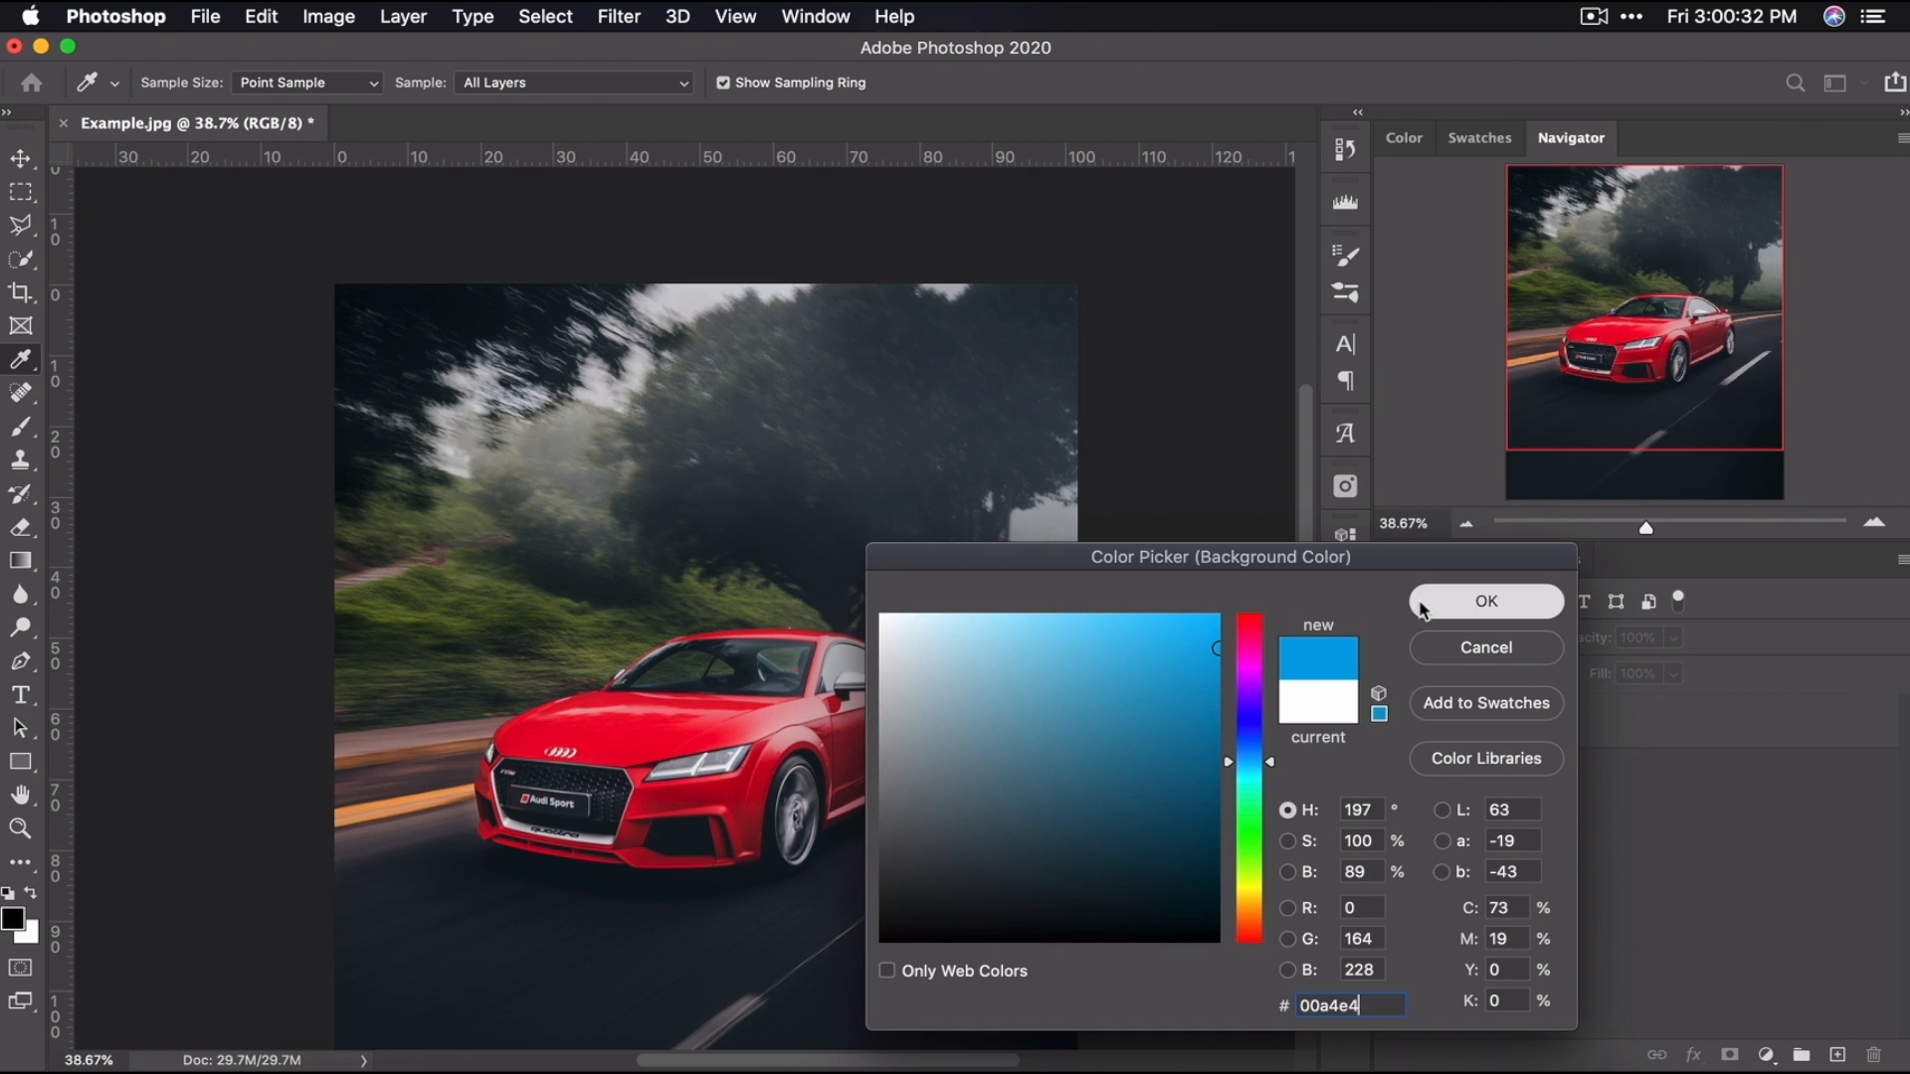
- Draw a small square selection above and to the left of the car, fill it with the background blue on a new layer, and deselect
key(v)
key(m)
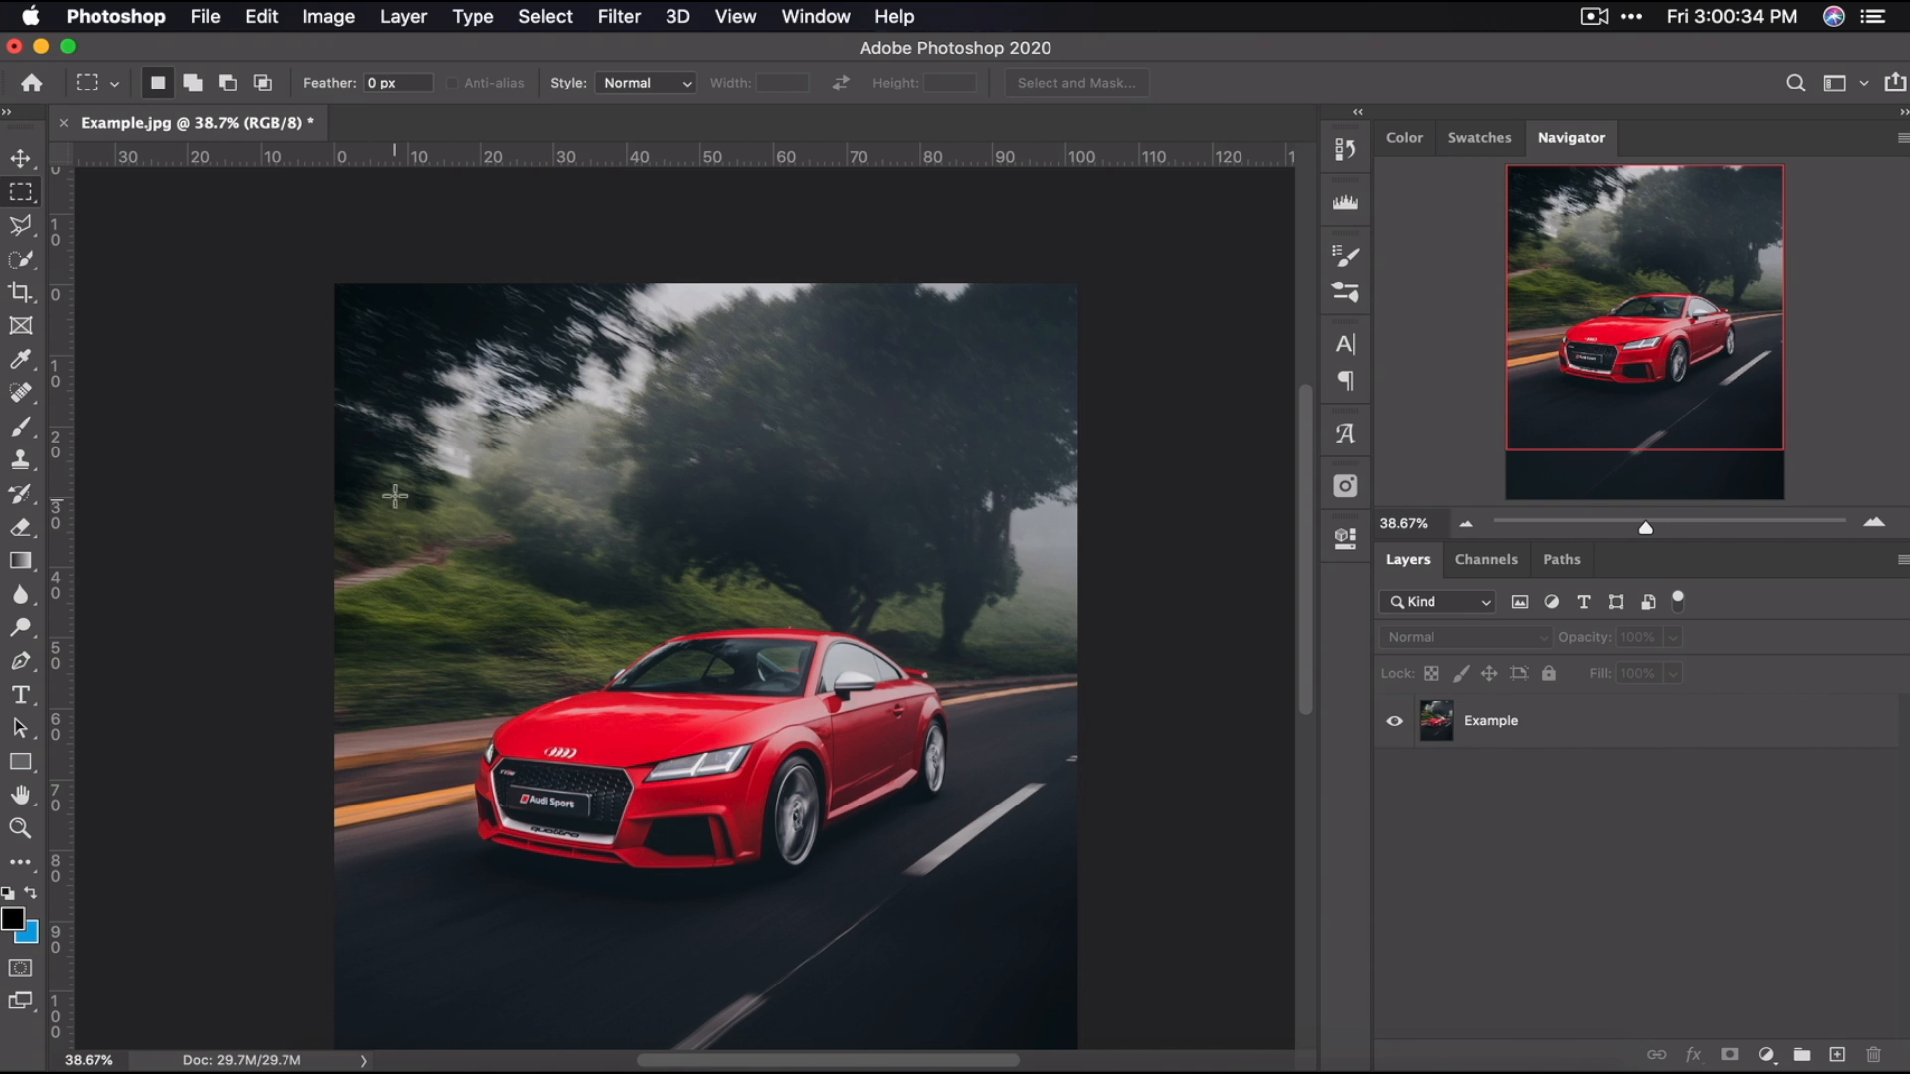
drag(394, 481, 511, 589)
click(1837, 1054)
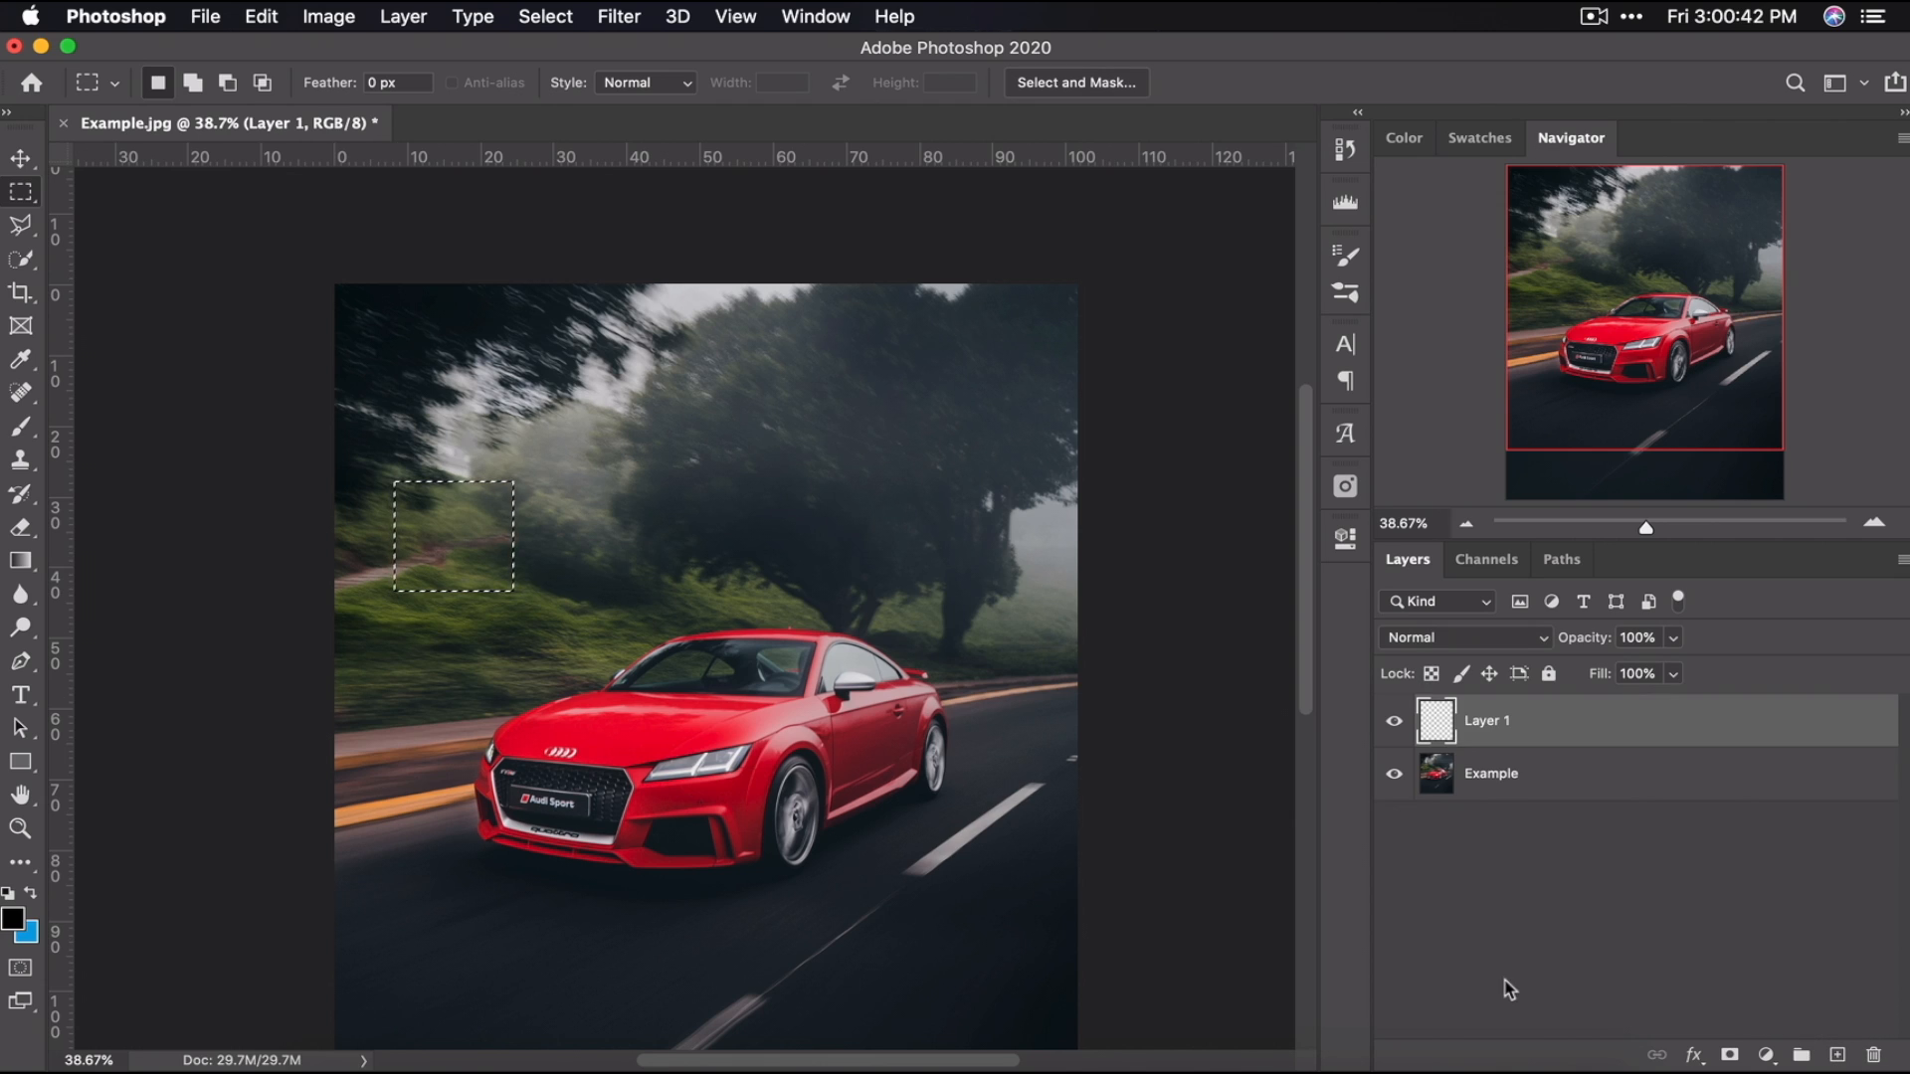
key(super+BackSpace)
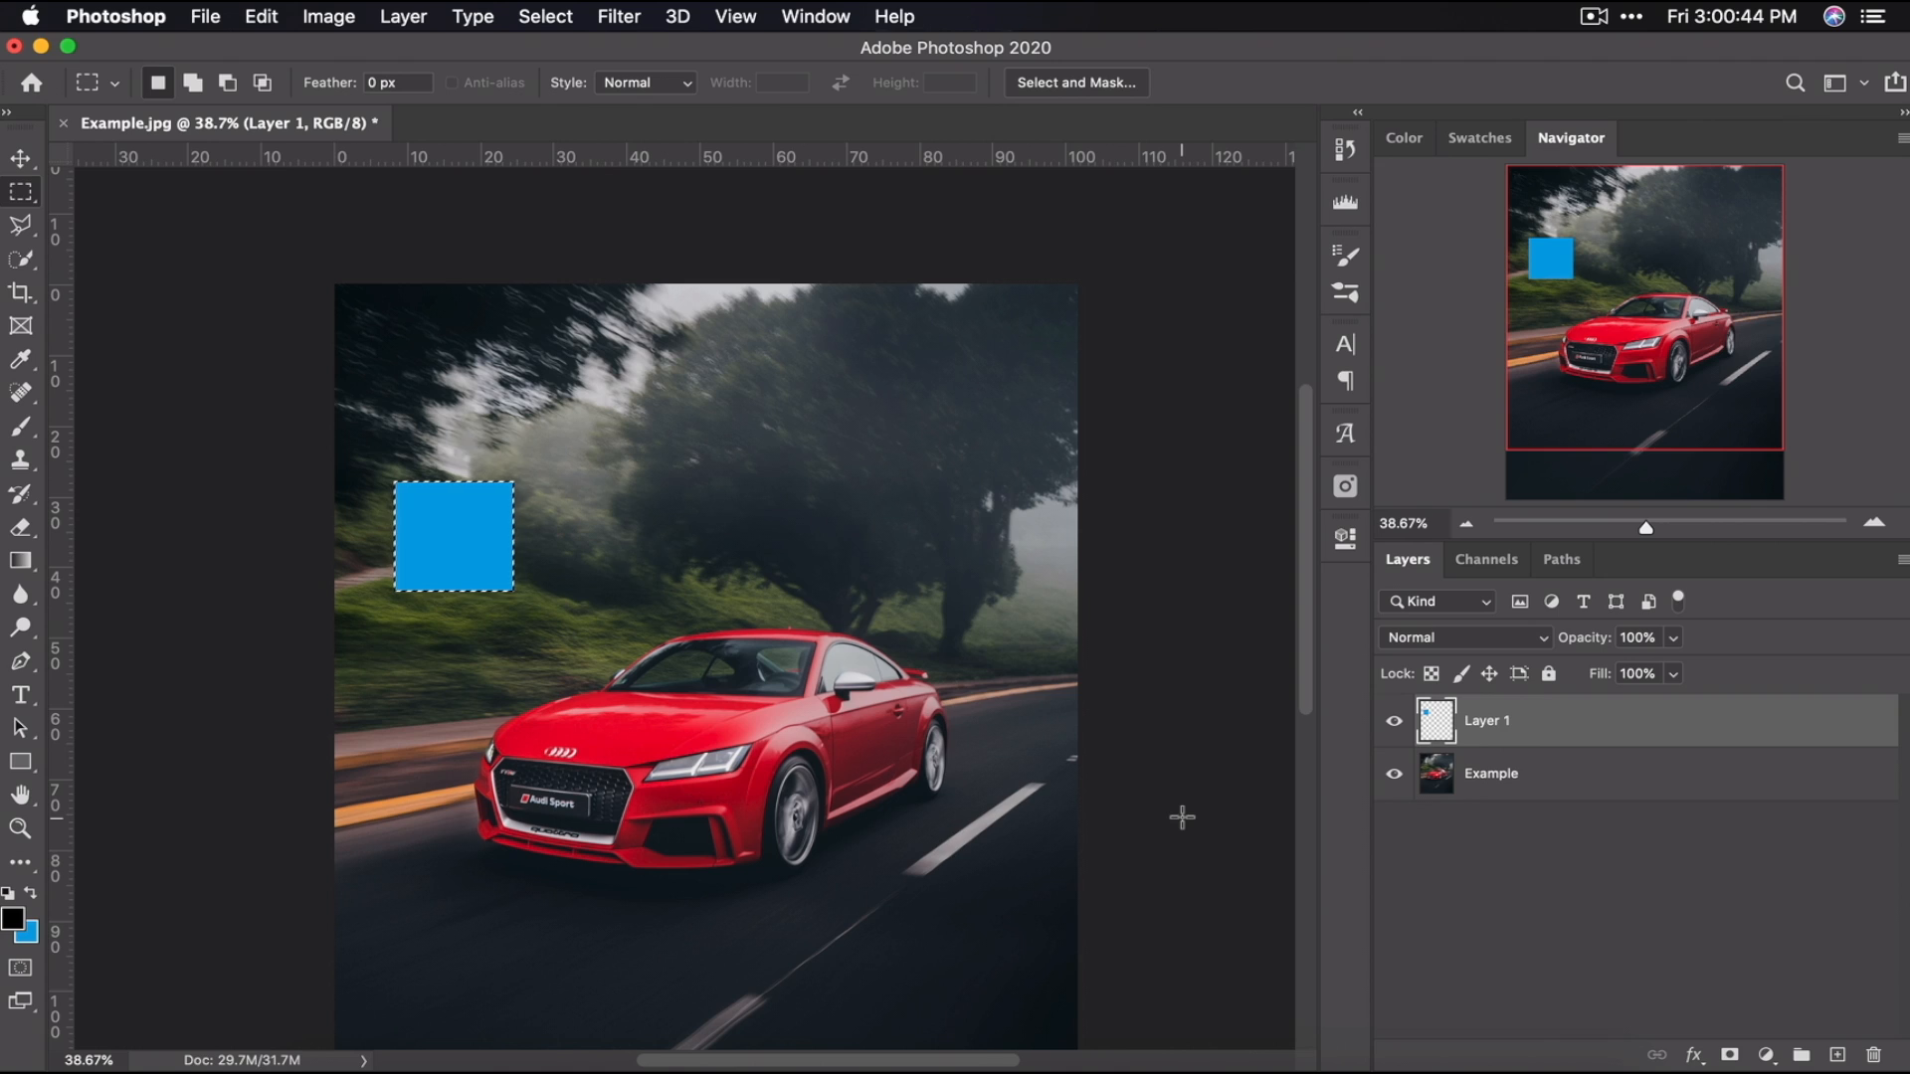
key(super+d)
- Sample the saturated red of the car's hood, hex f0002a, as the background color
click(31, 937)
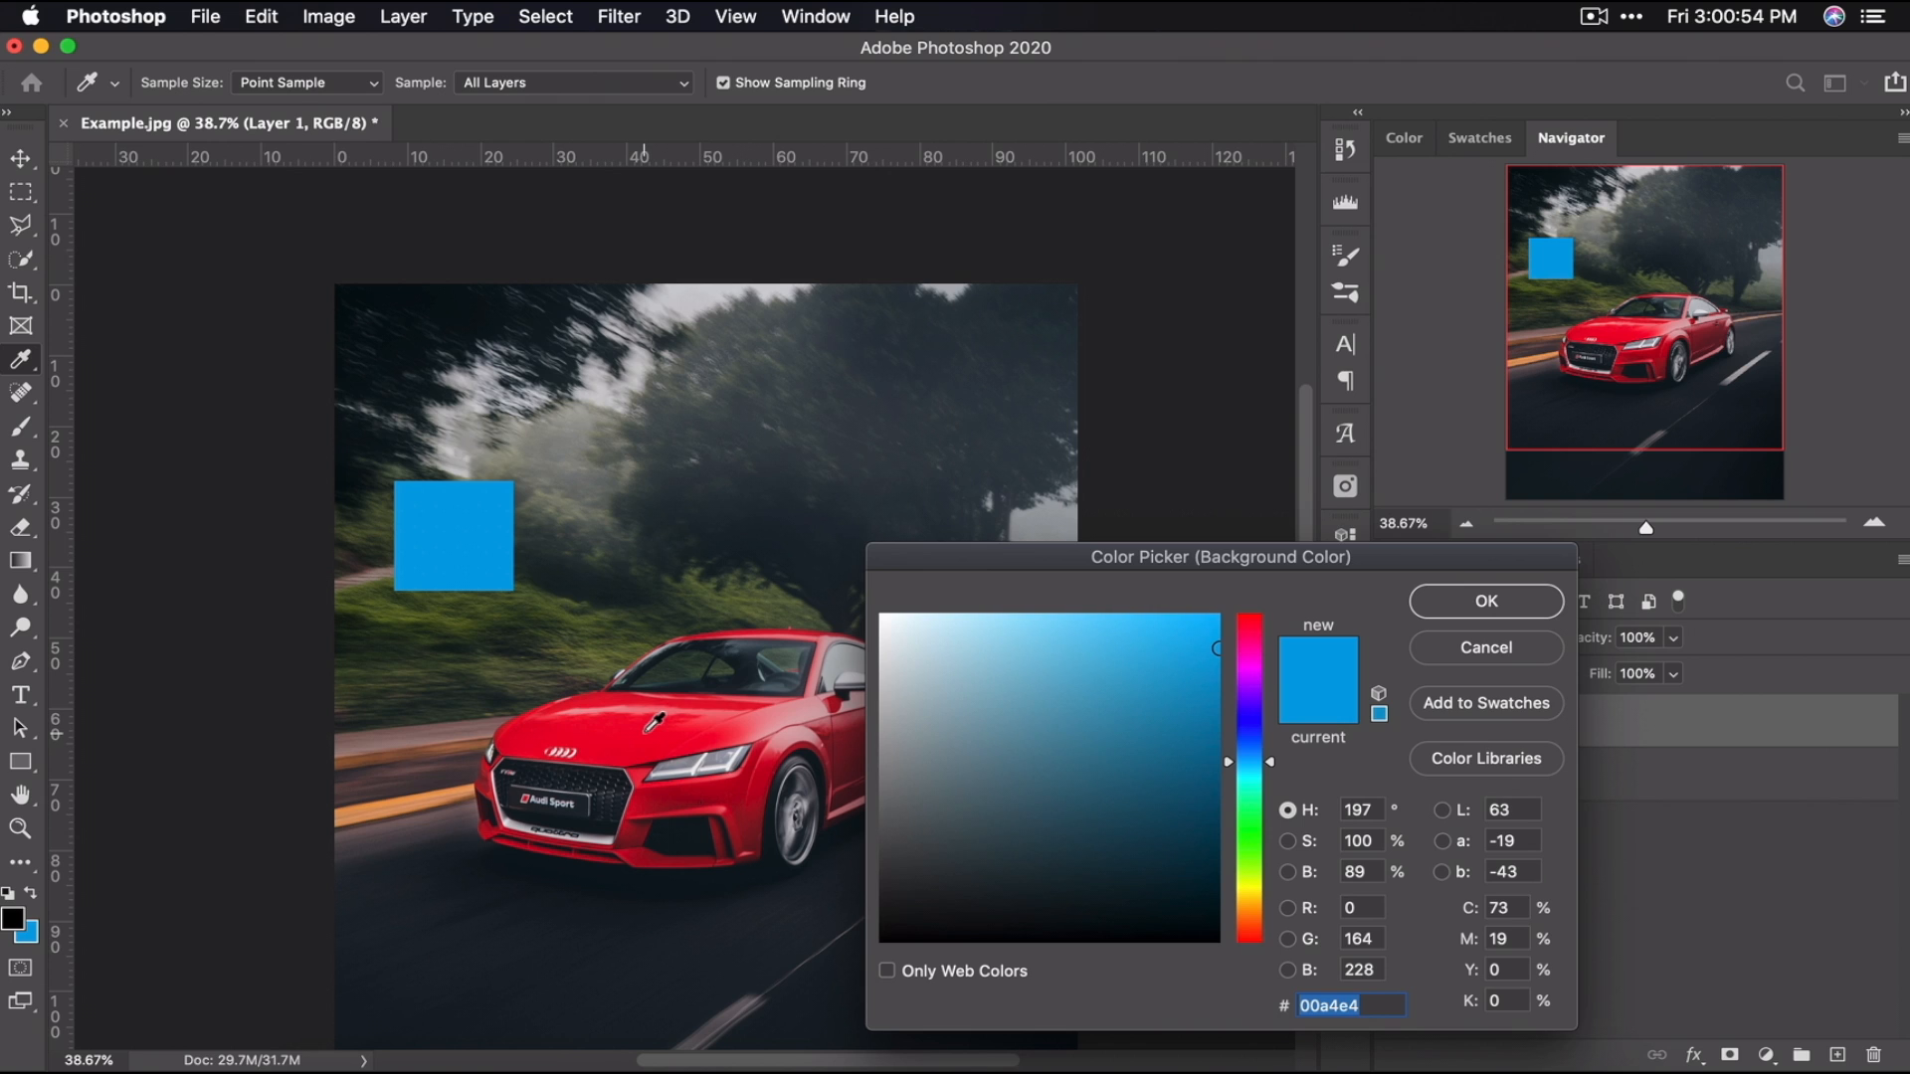
scroll(584, 743, right, 5)
scroll(584, 743, left, 5)
scroll(584, 743, down, 1)
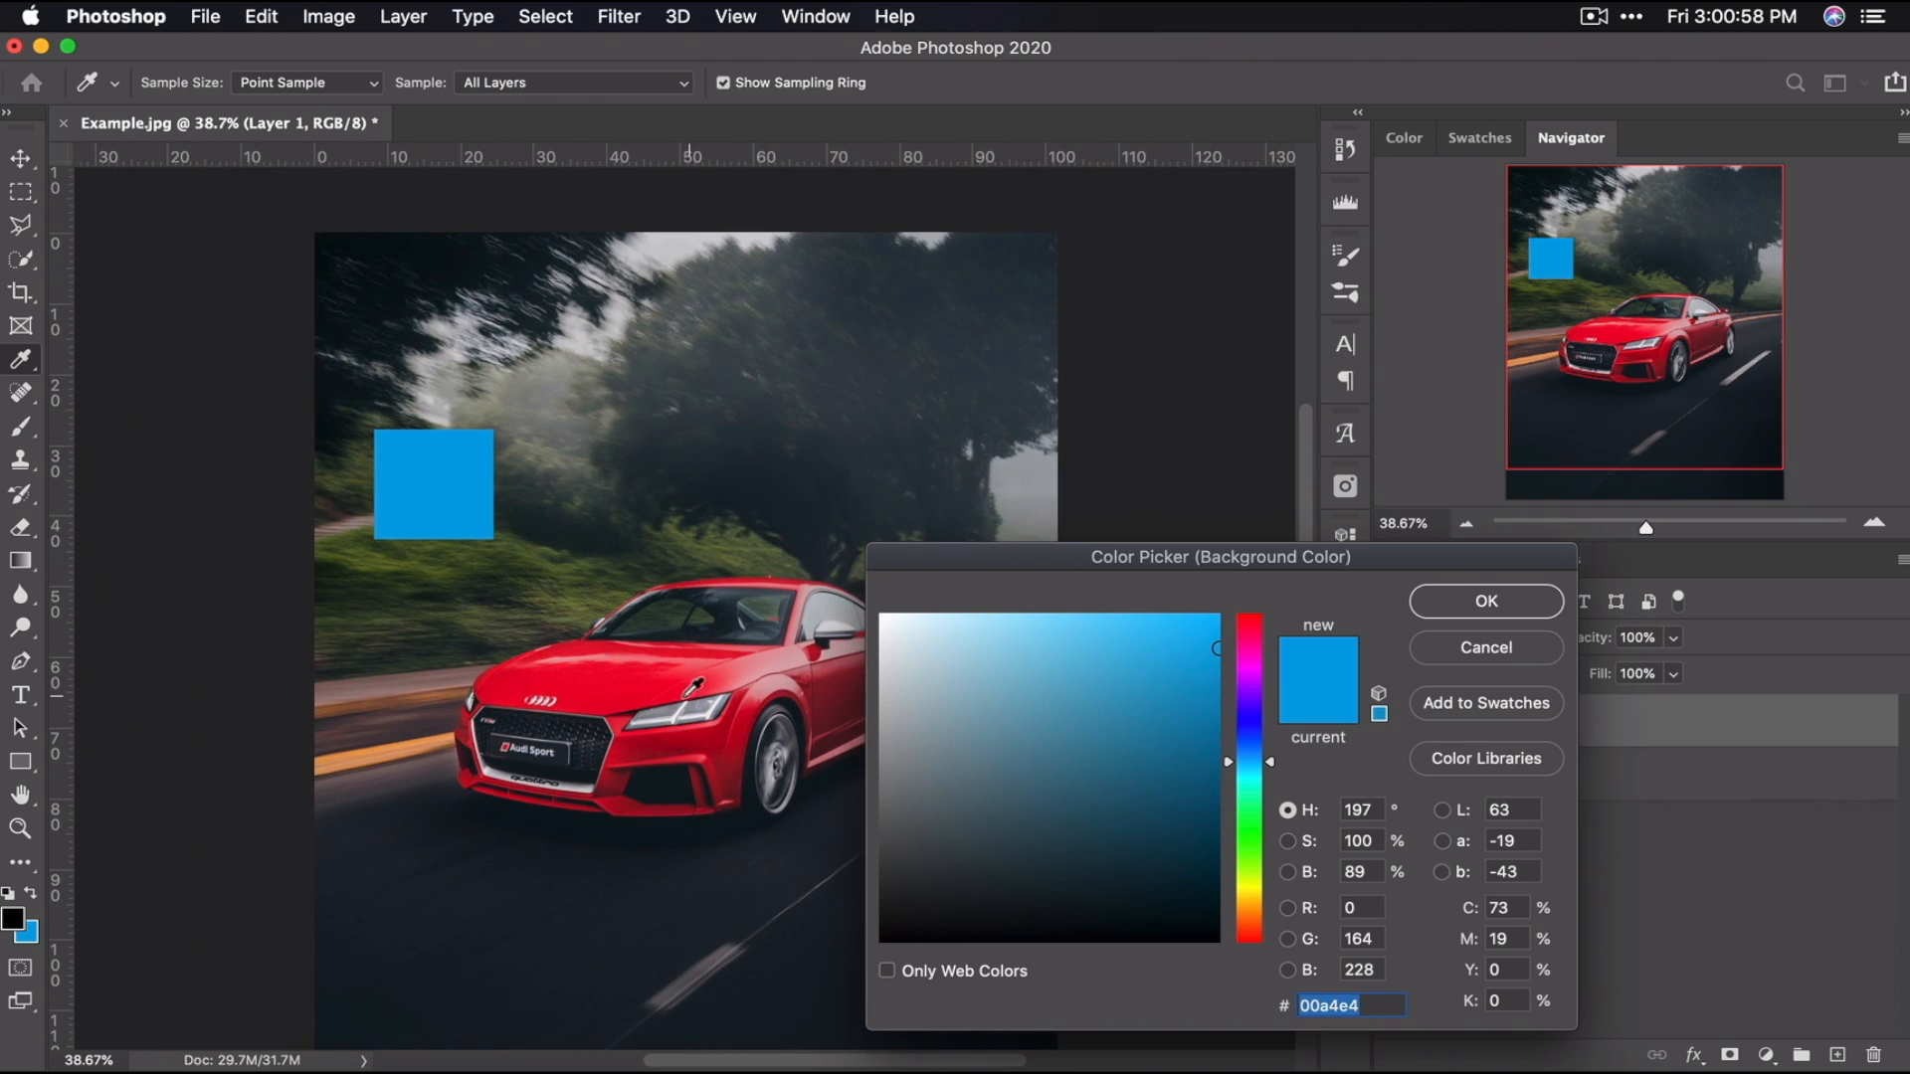
click(612, 652)
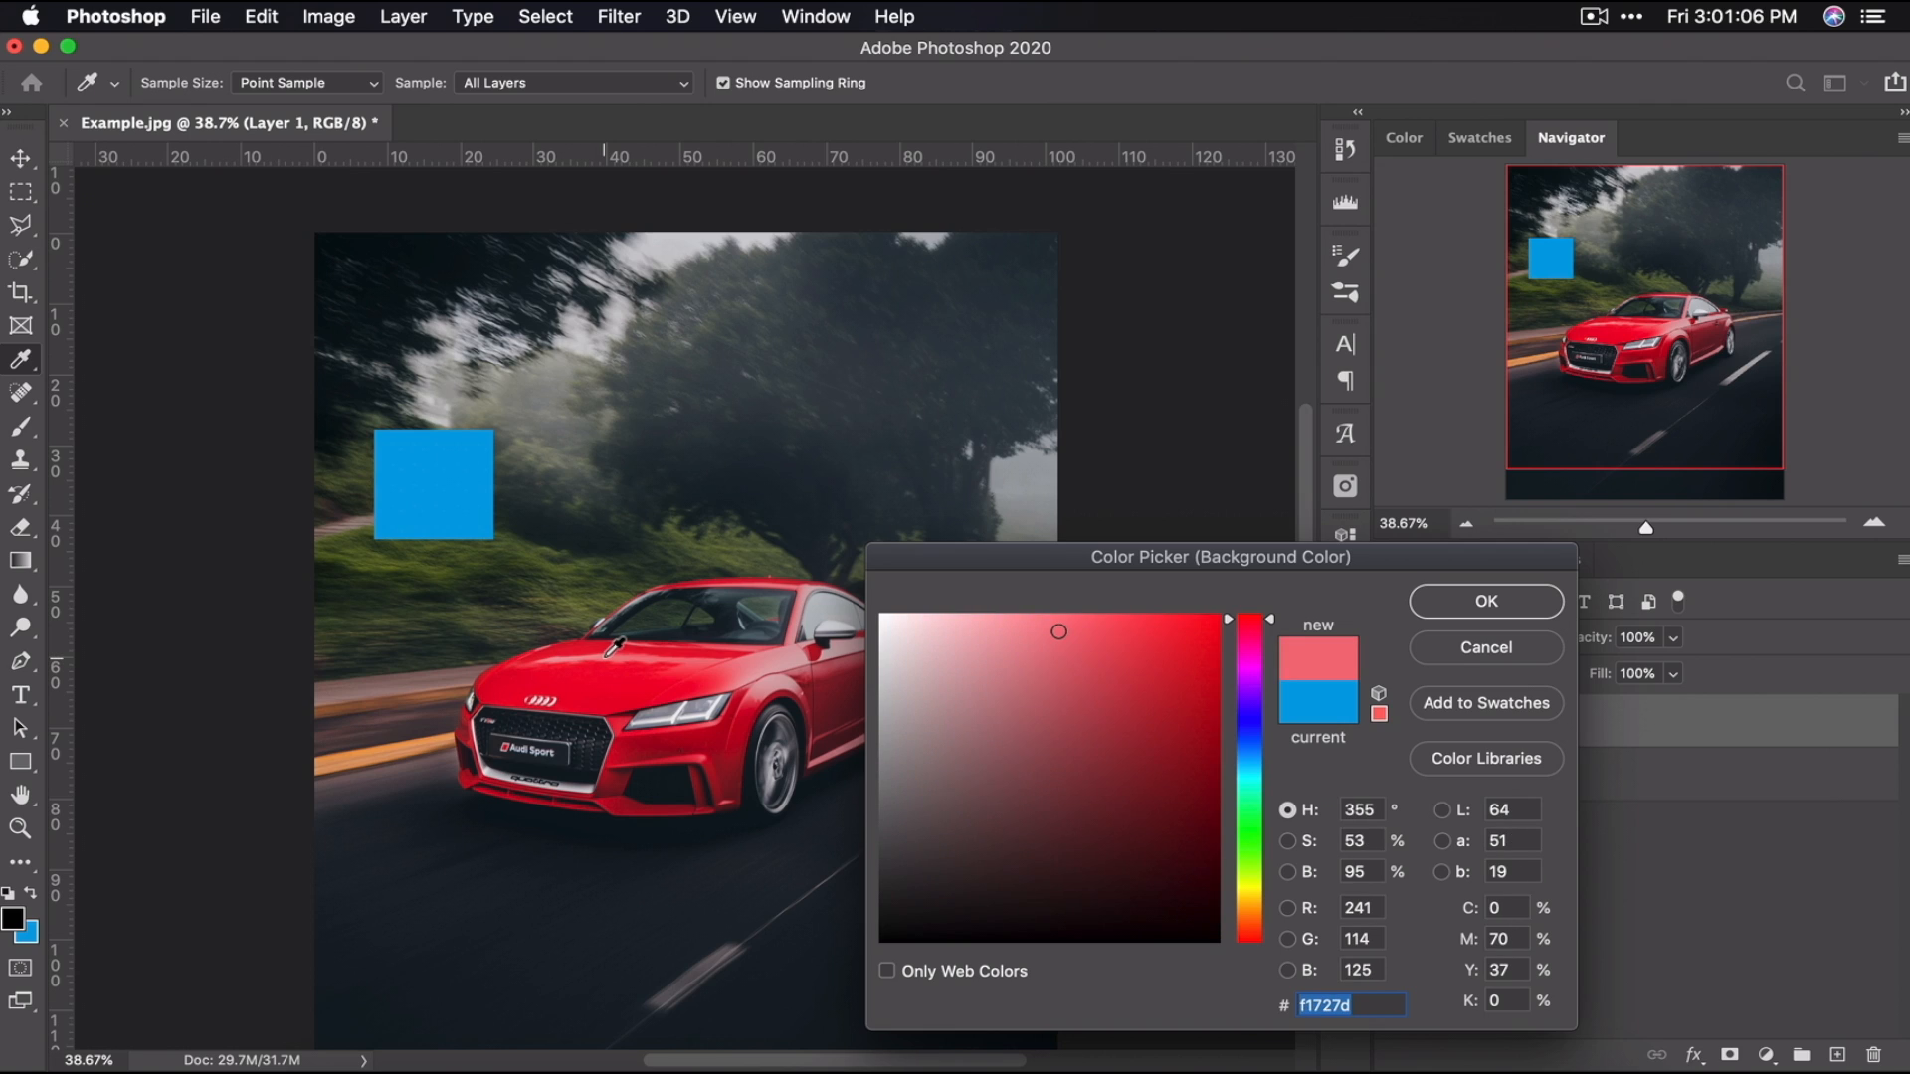
click(844, 702)
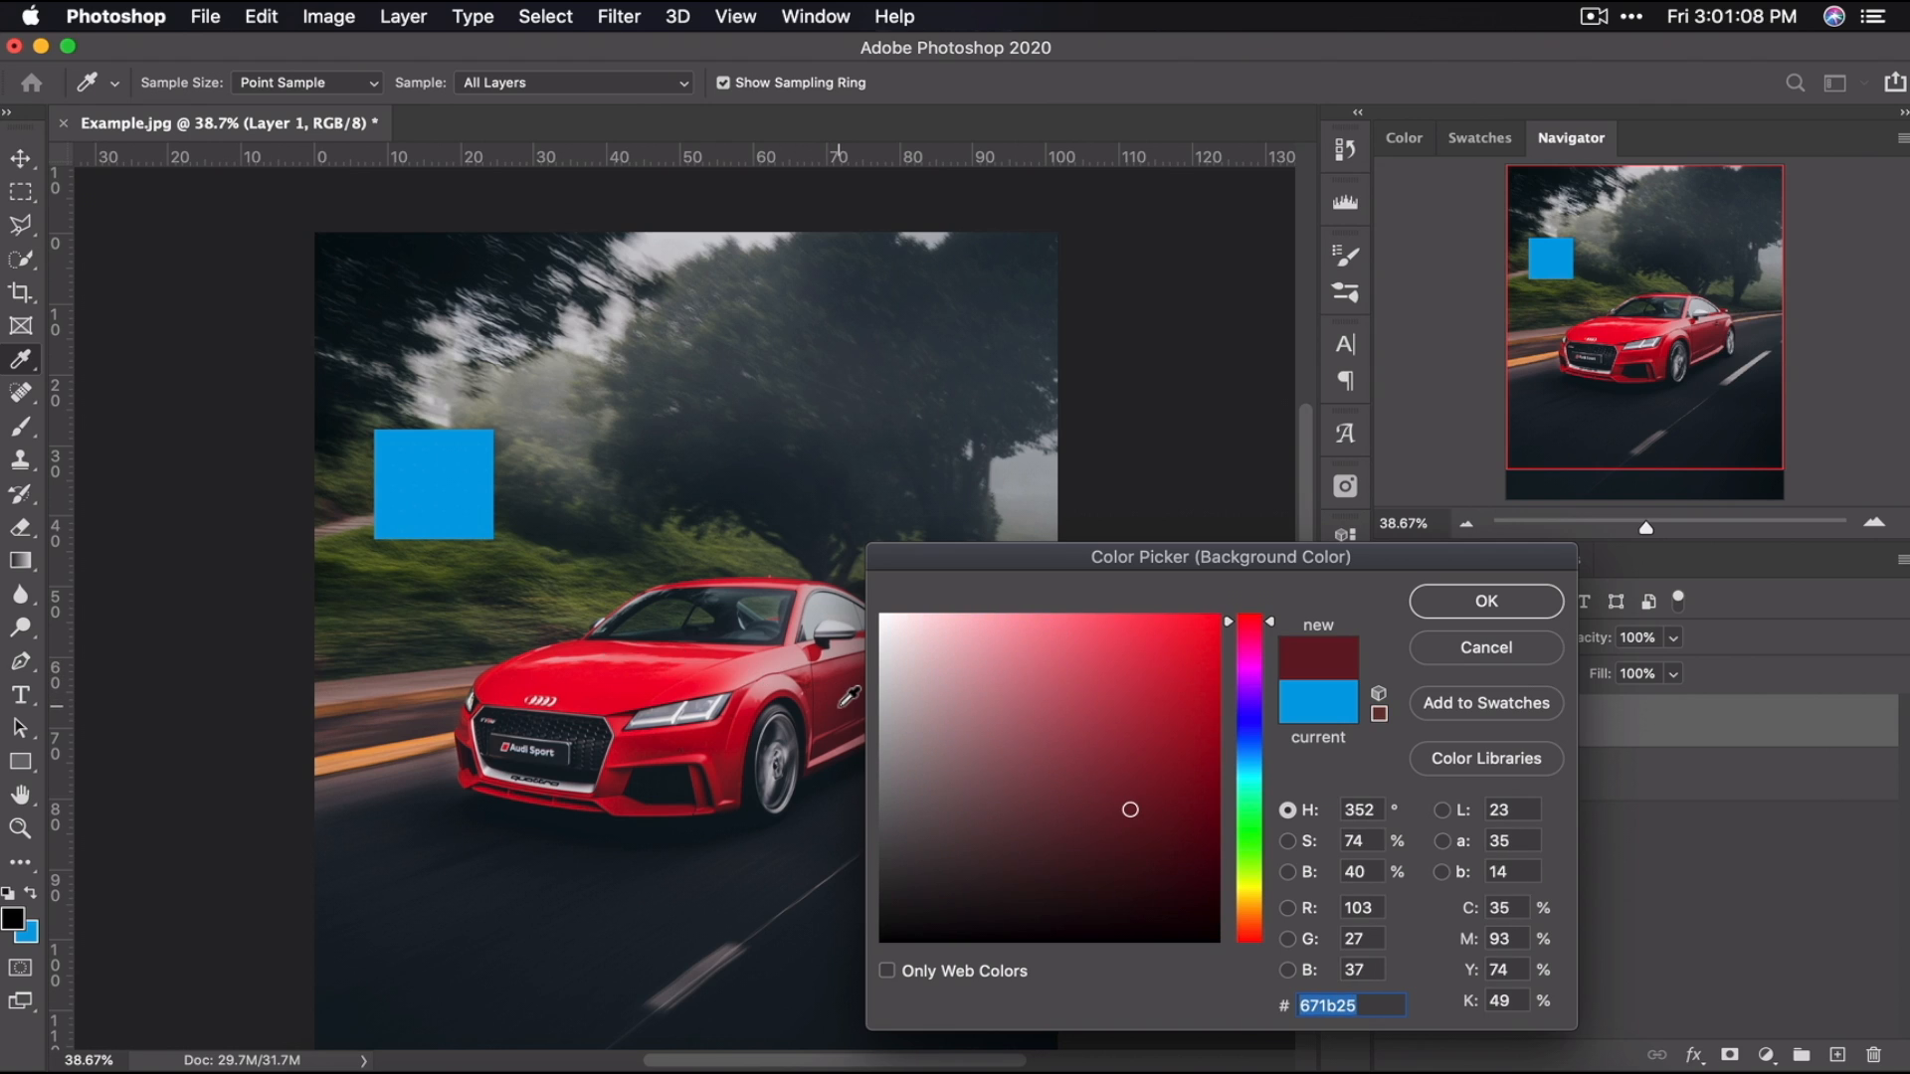
click(770, 687)
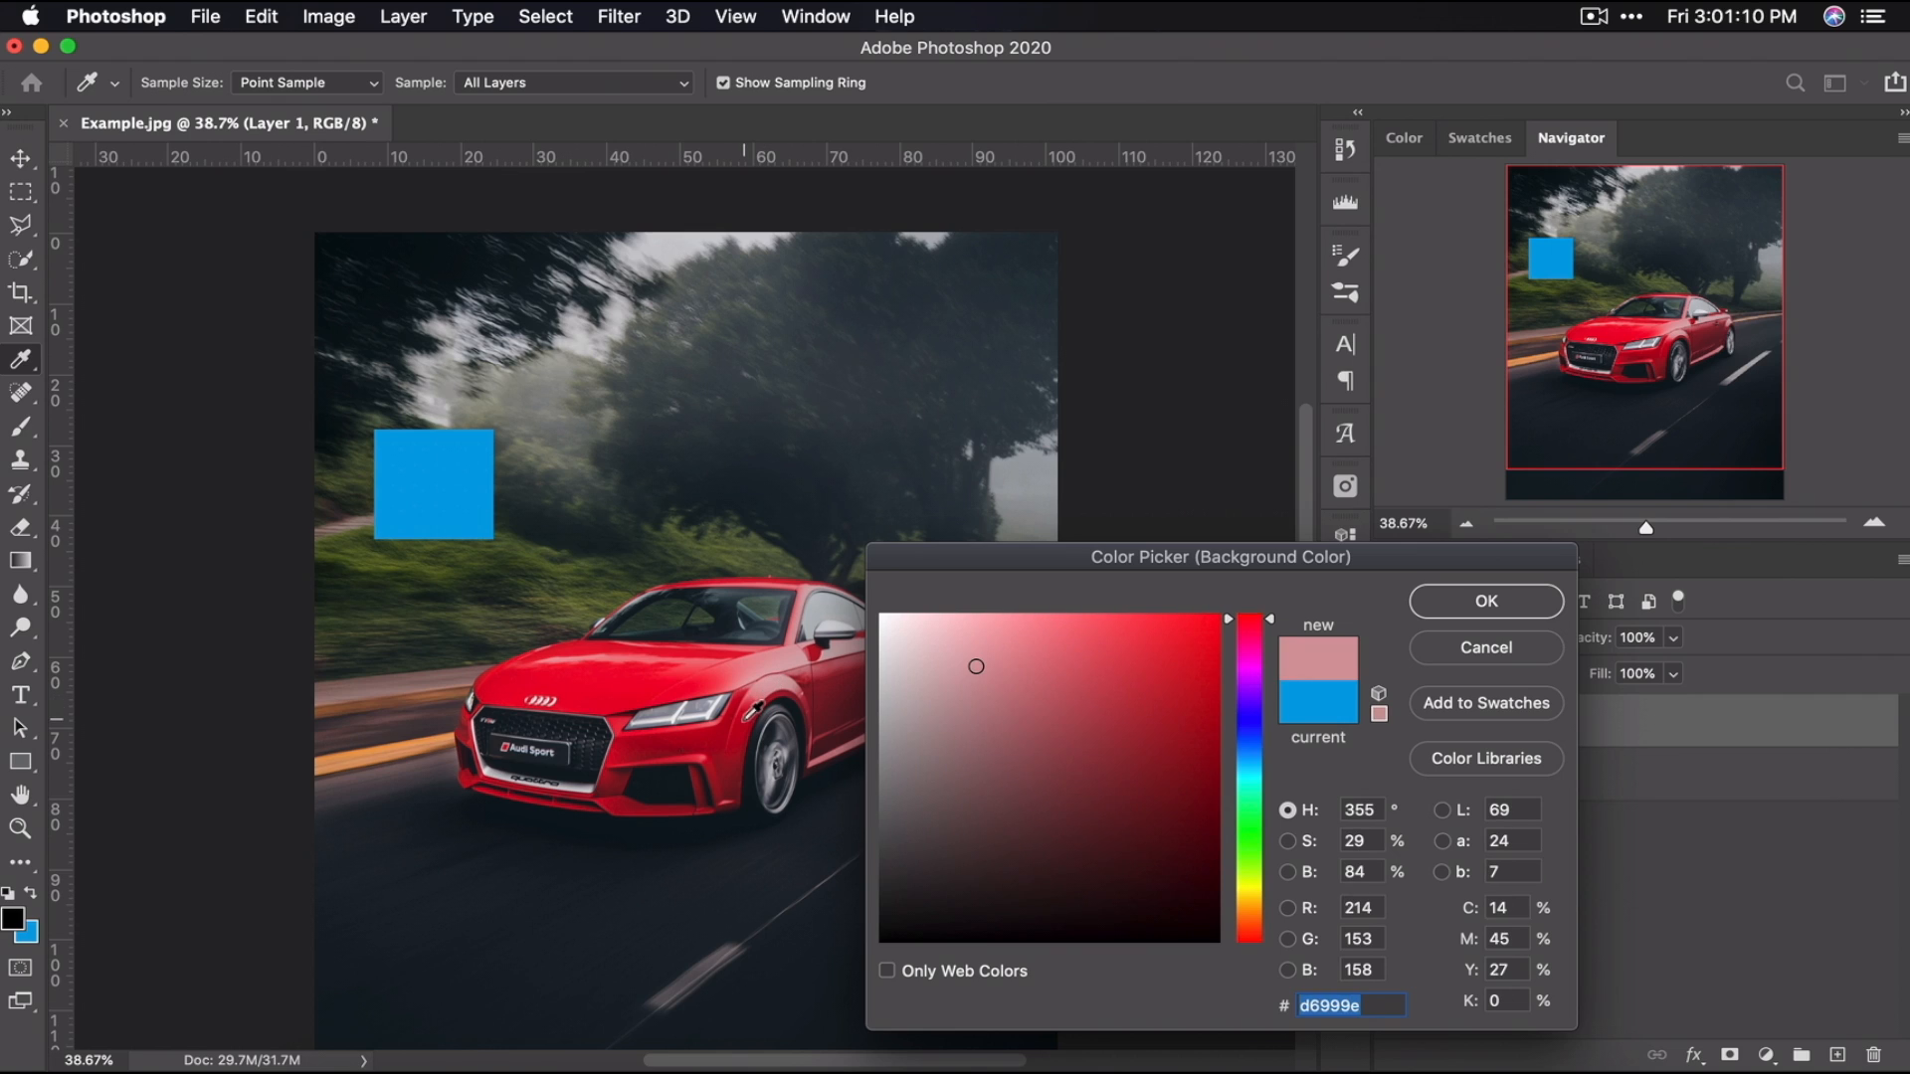
click(754, 710)
click(616, 677)
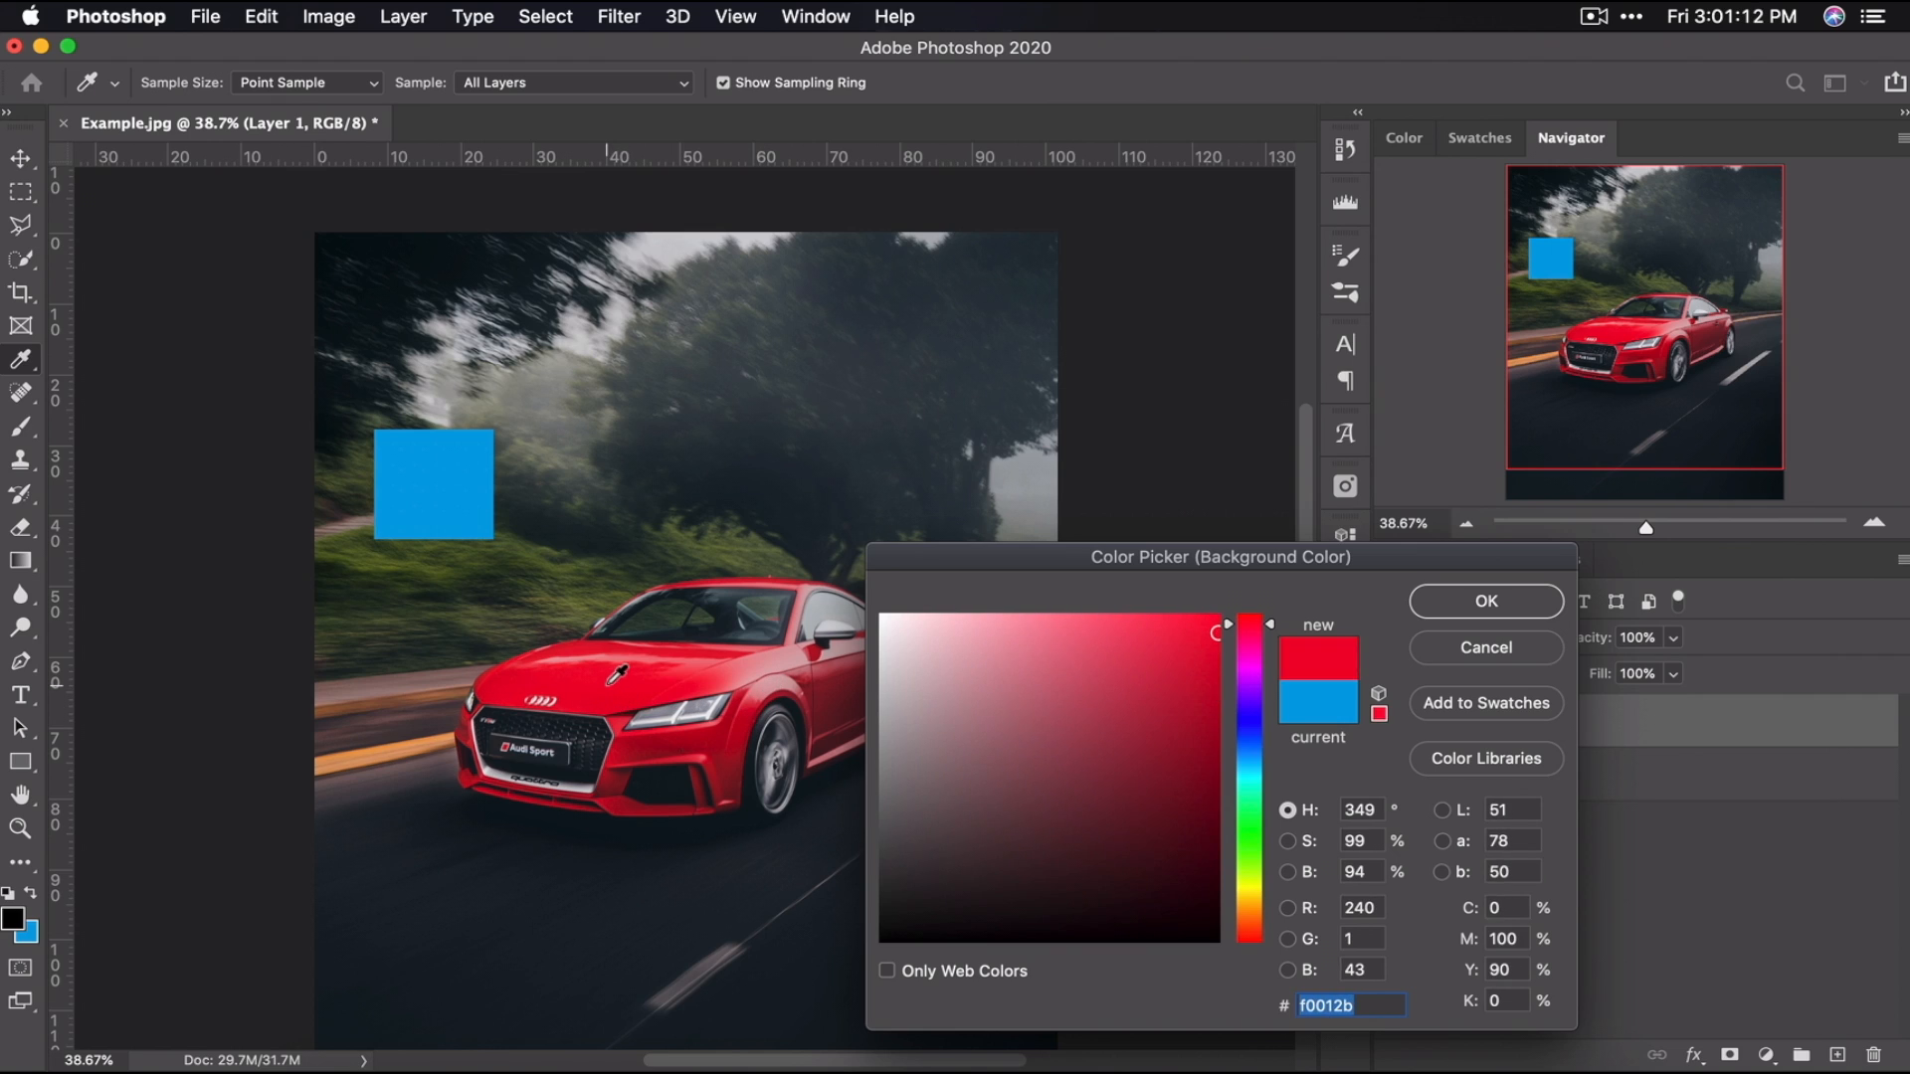
mouse_move(607, 686)
mouse_down()
mouse_move(576, 684)
mouse_move(611, 698)
mouse_move(614, 678)
mouse_up()
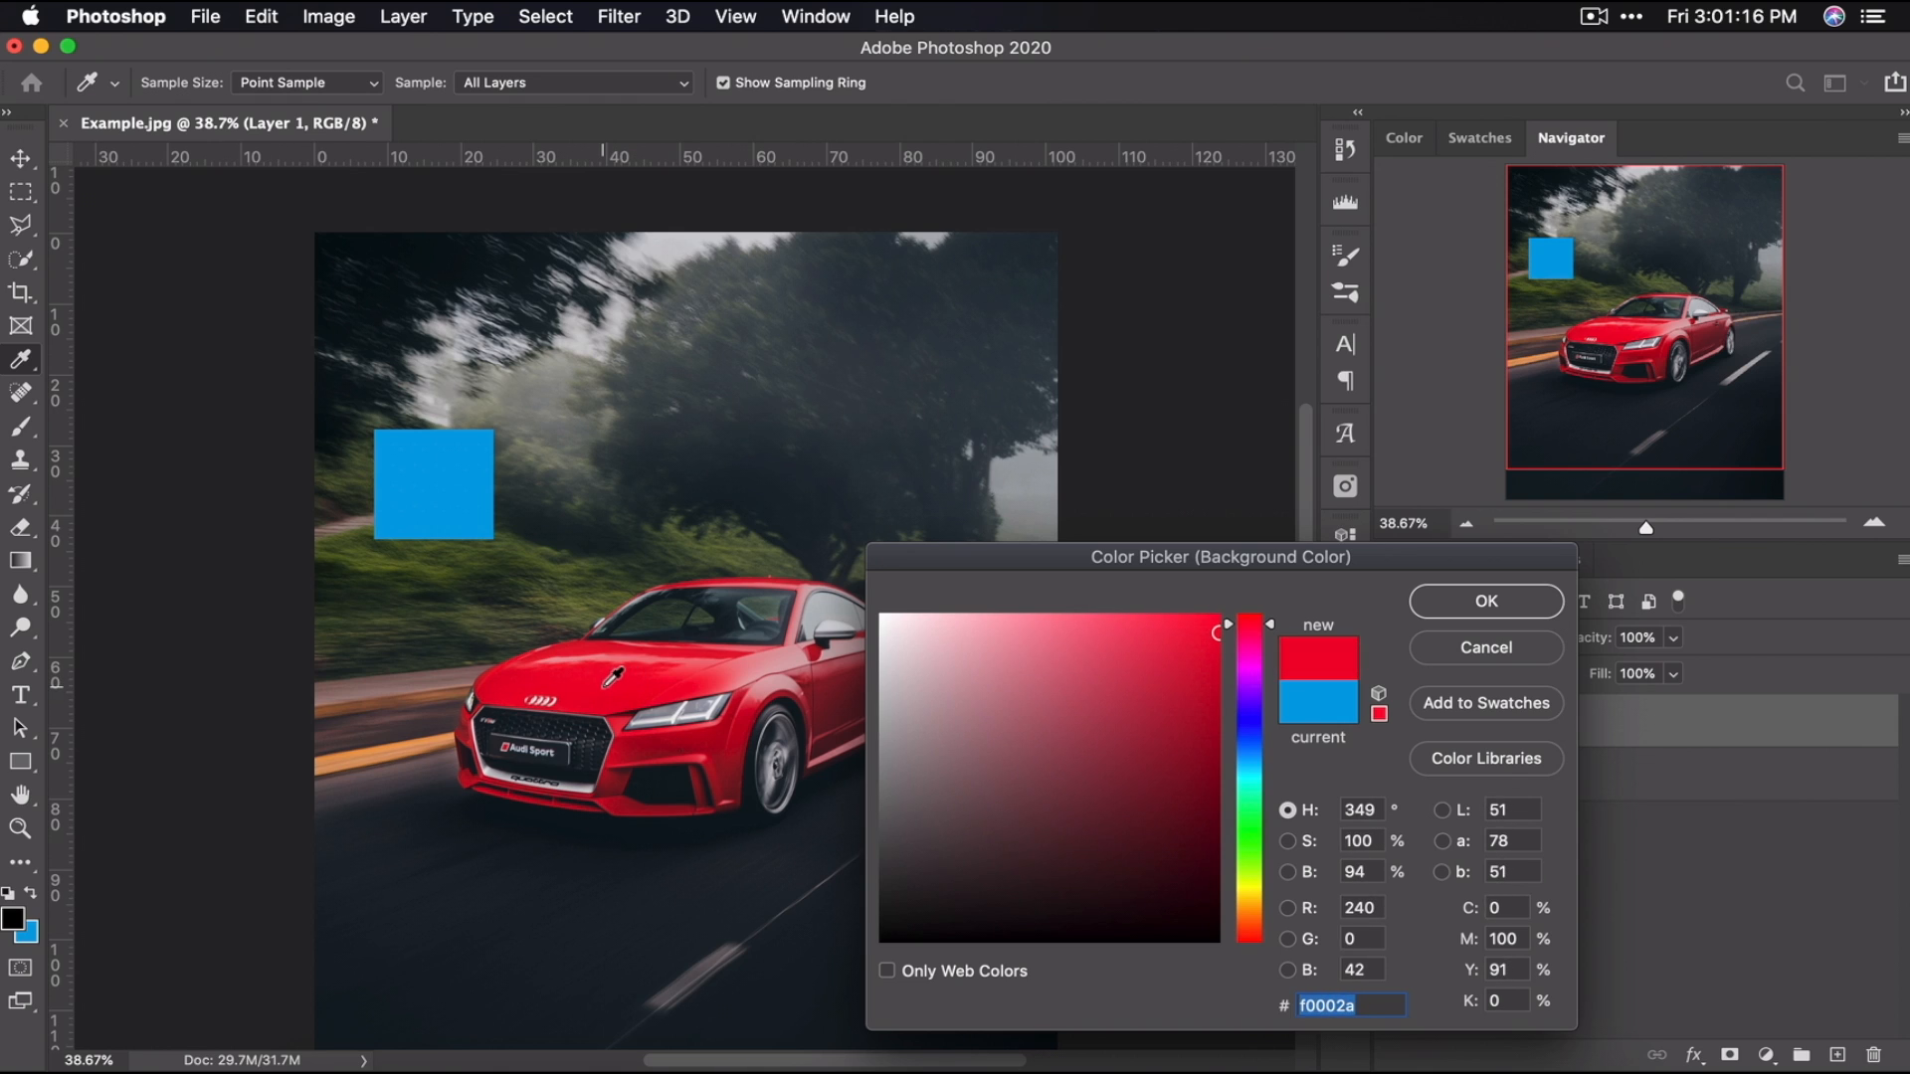
click(1472, 597)
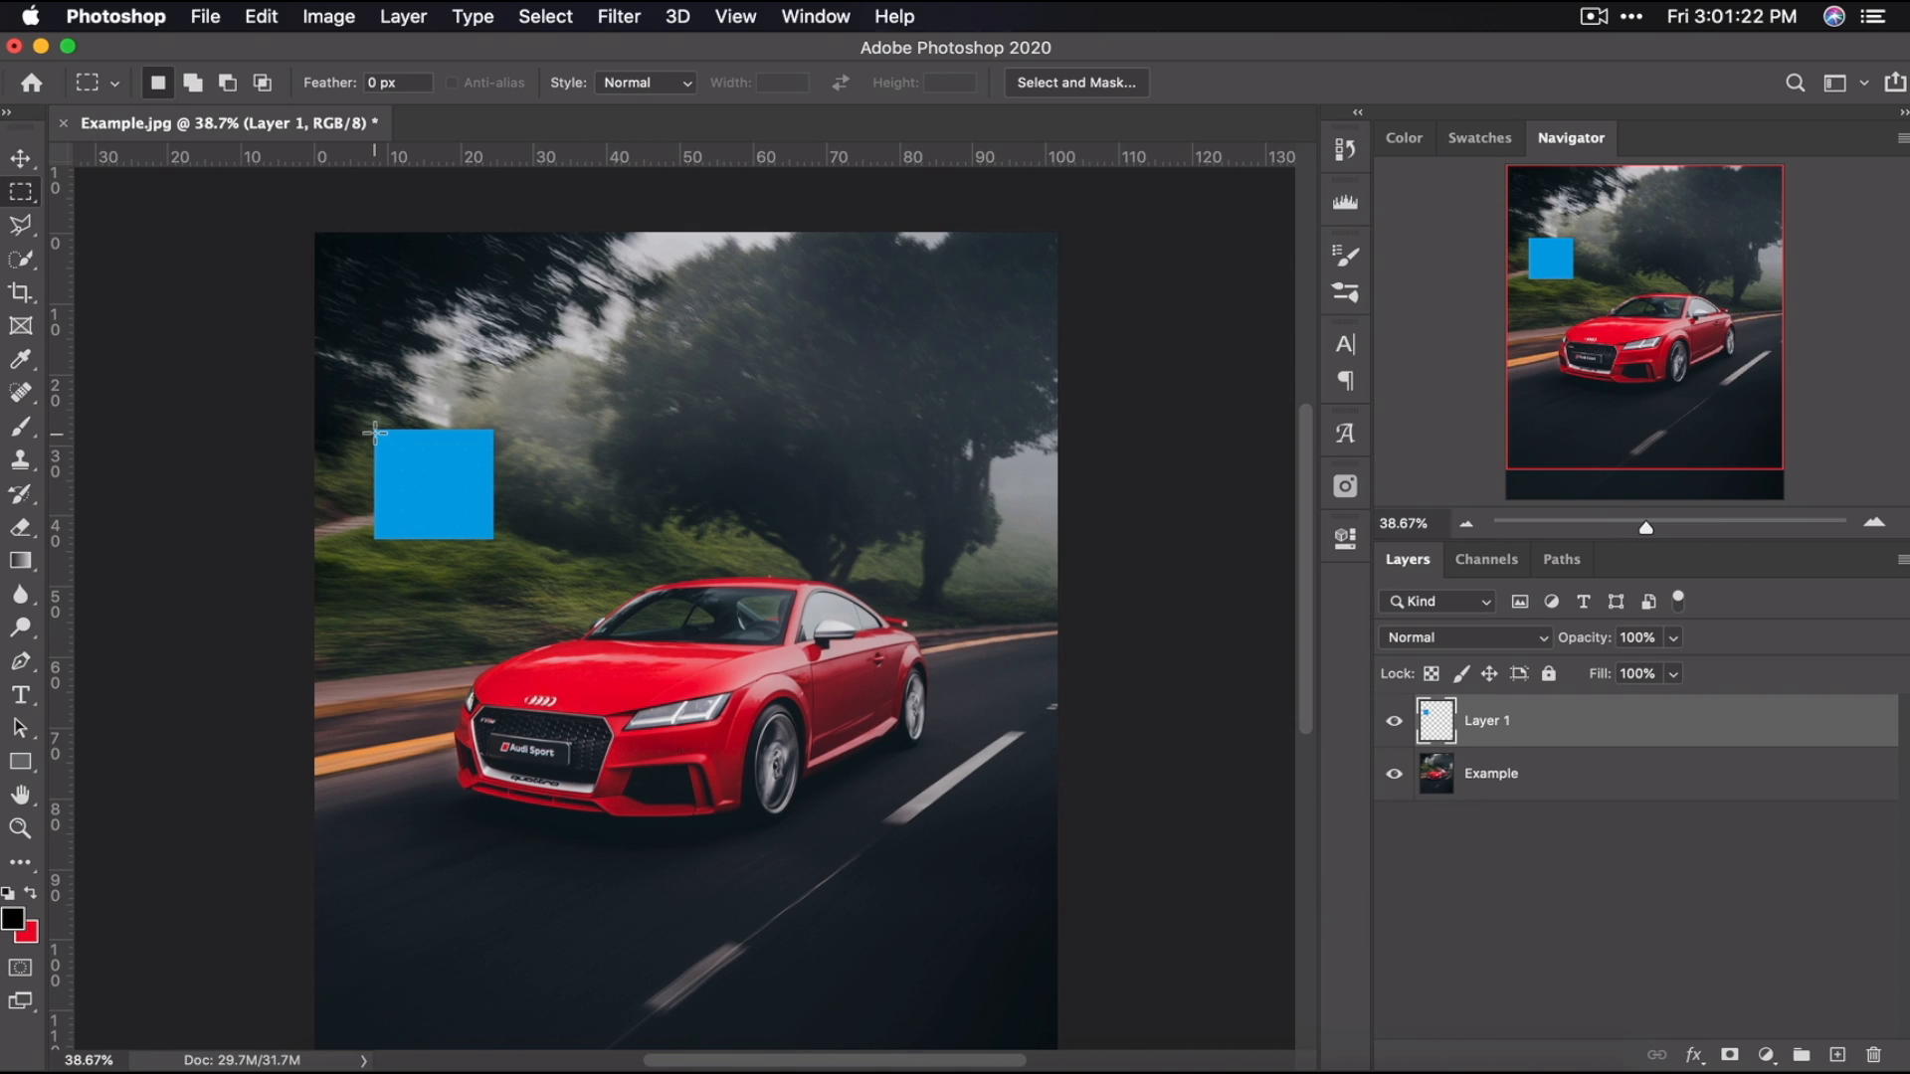
- Make a rectangular selection directly above the blue square, matching its width
drag(372, 433, 492, 336)
key(super+BackSpace)
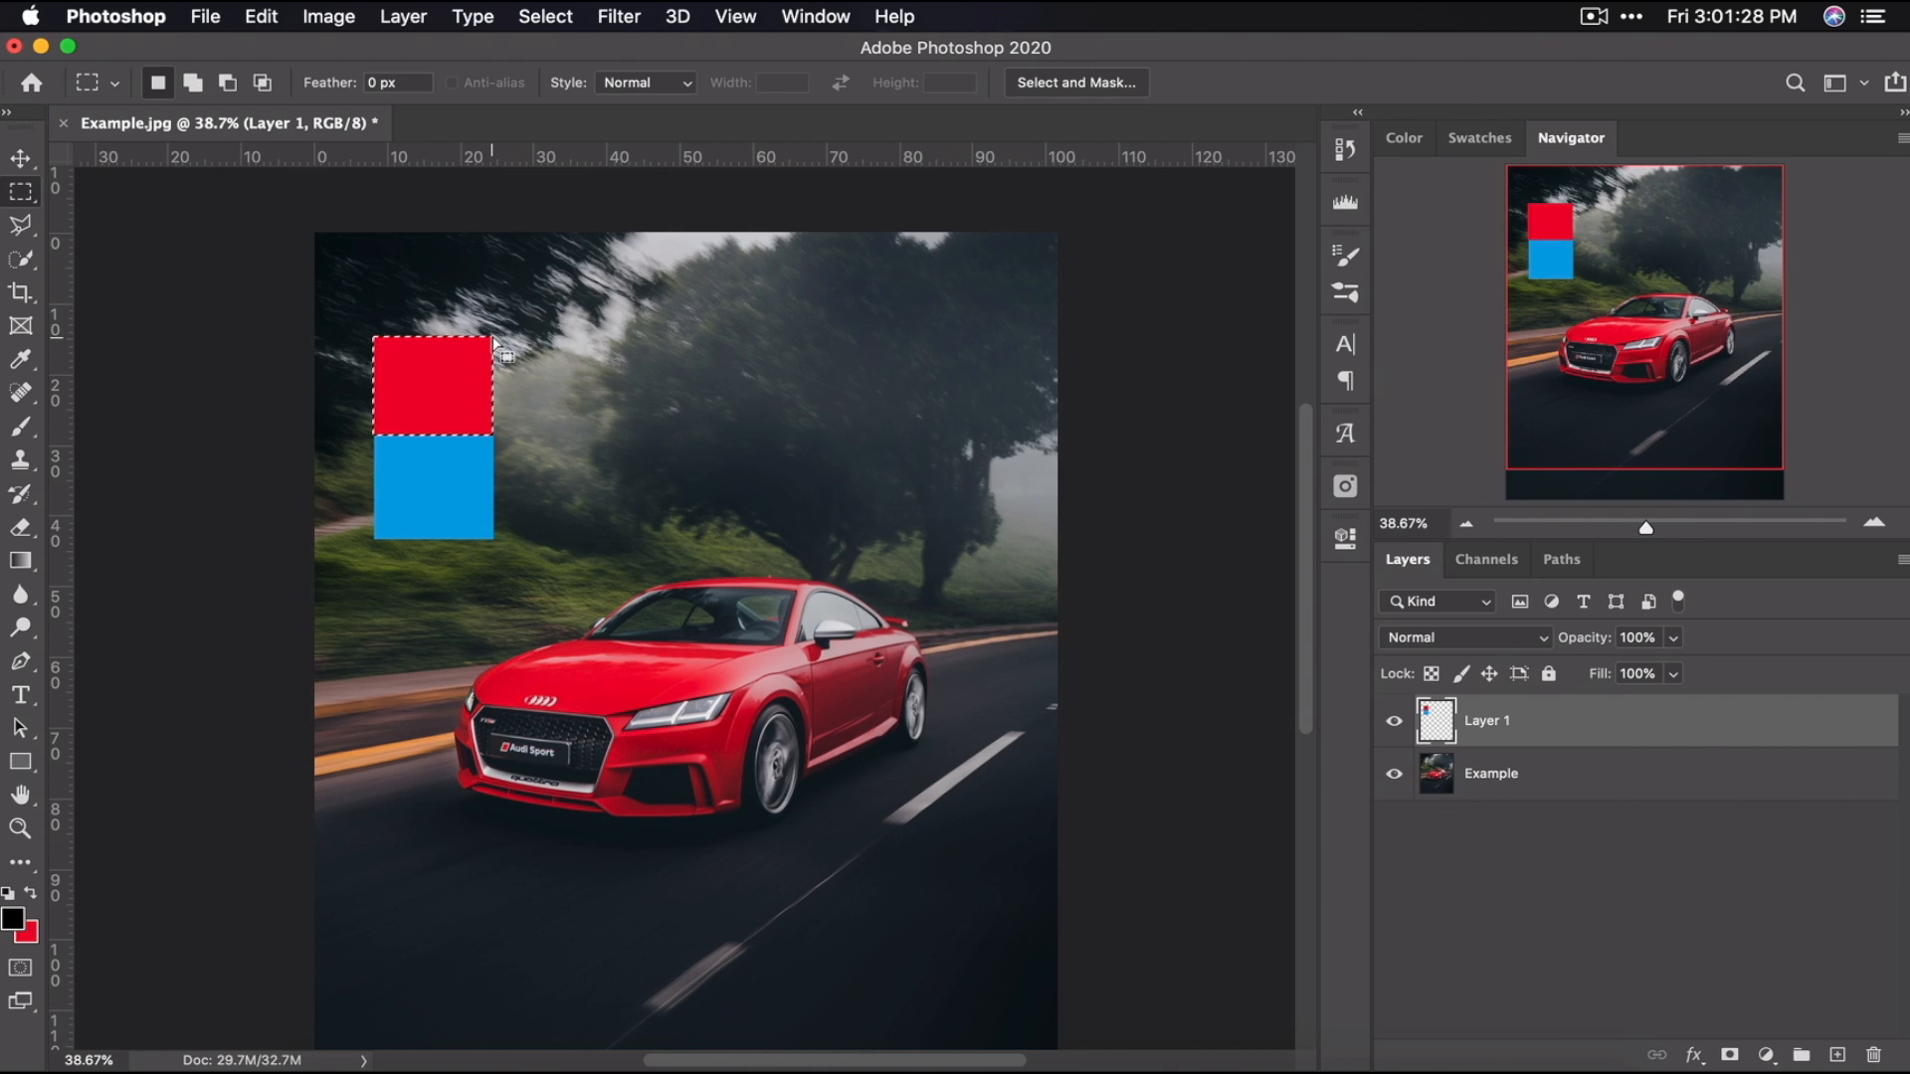
key(super+d)
key(super+t)
key(super+z)
key(super+z)
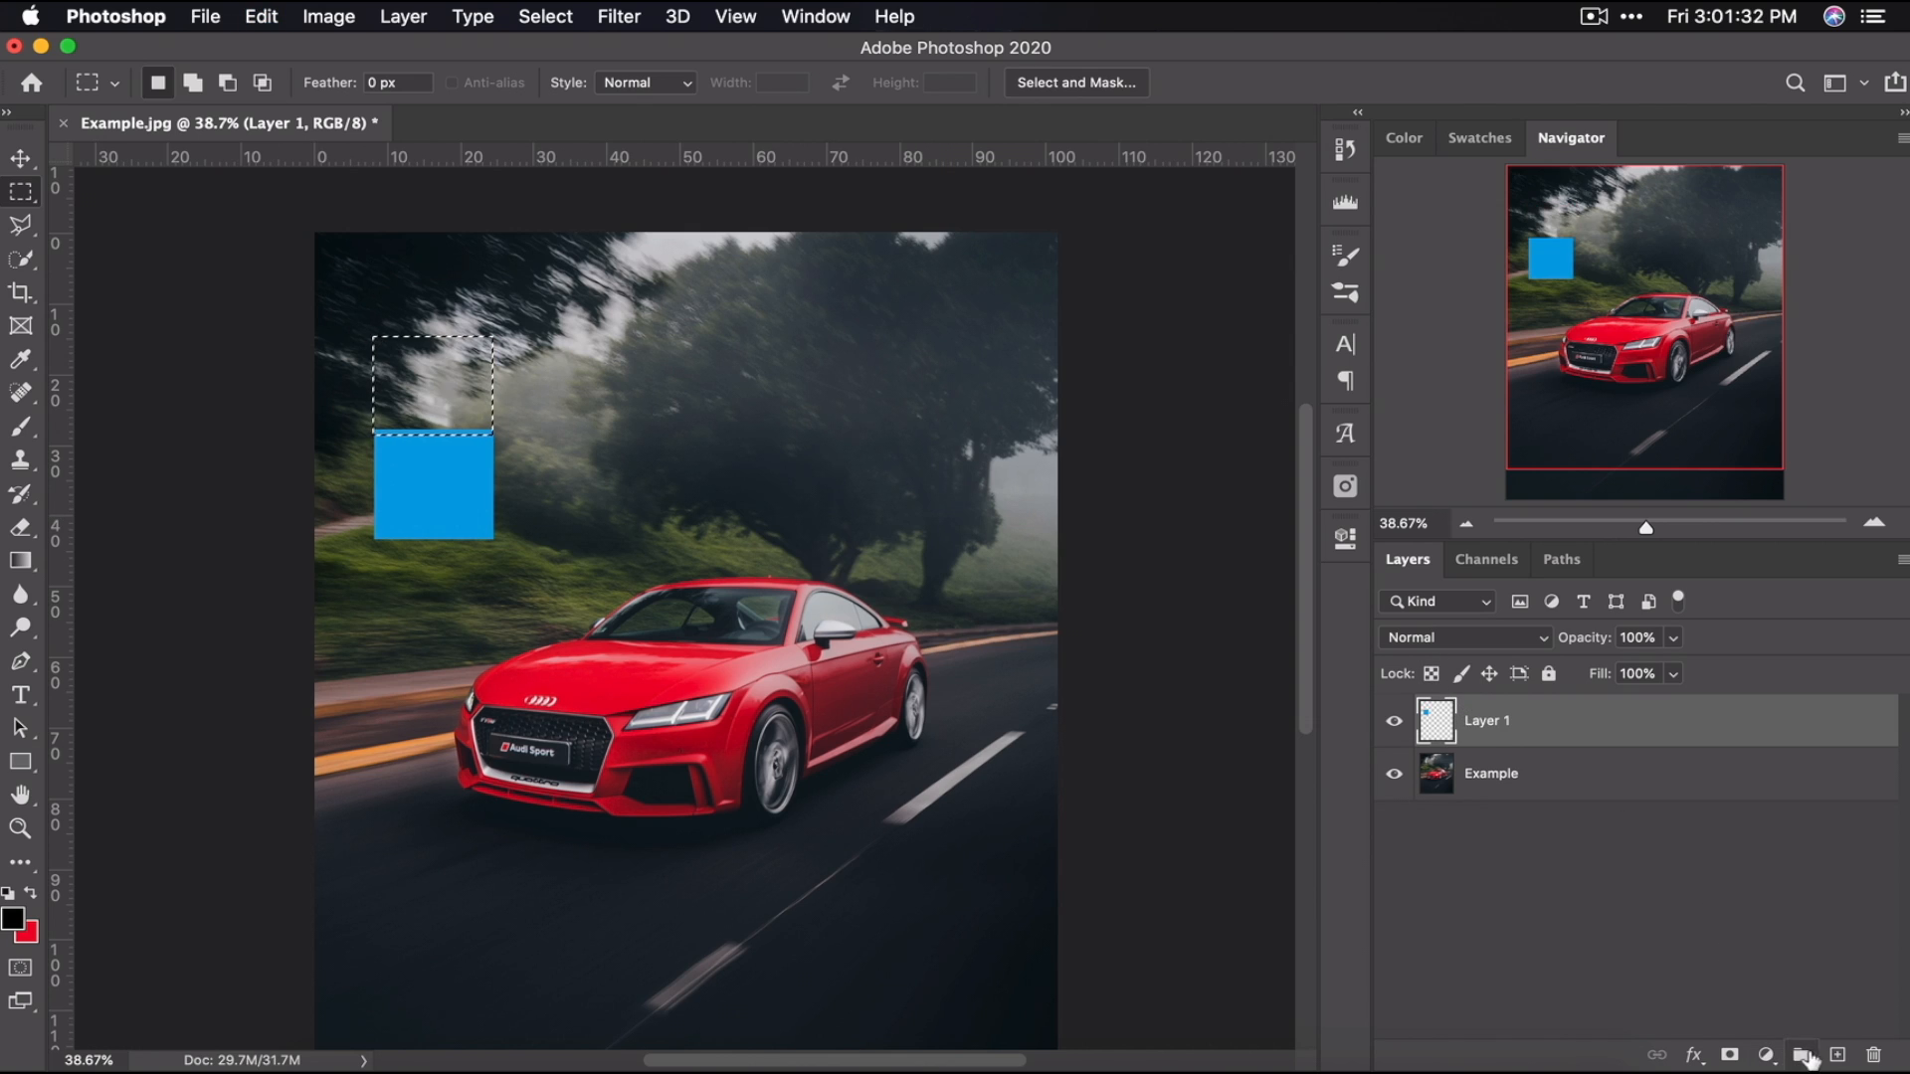
- Fill the selection above the blue square with the background red on a new layer and deselect
click(1833, 1052)
key(super+BackSpace)
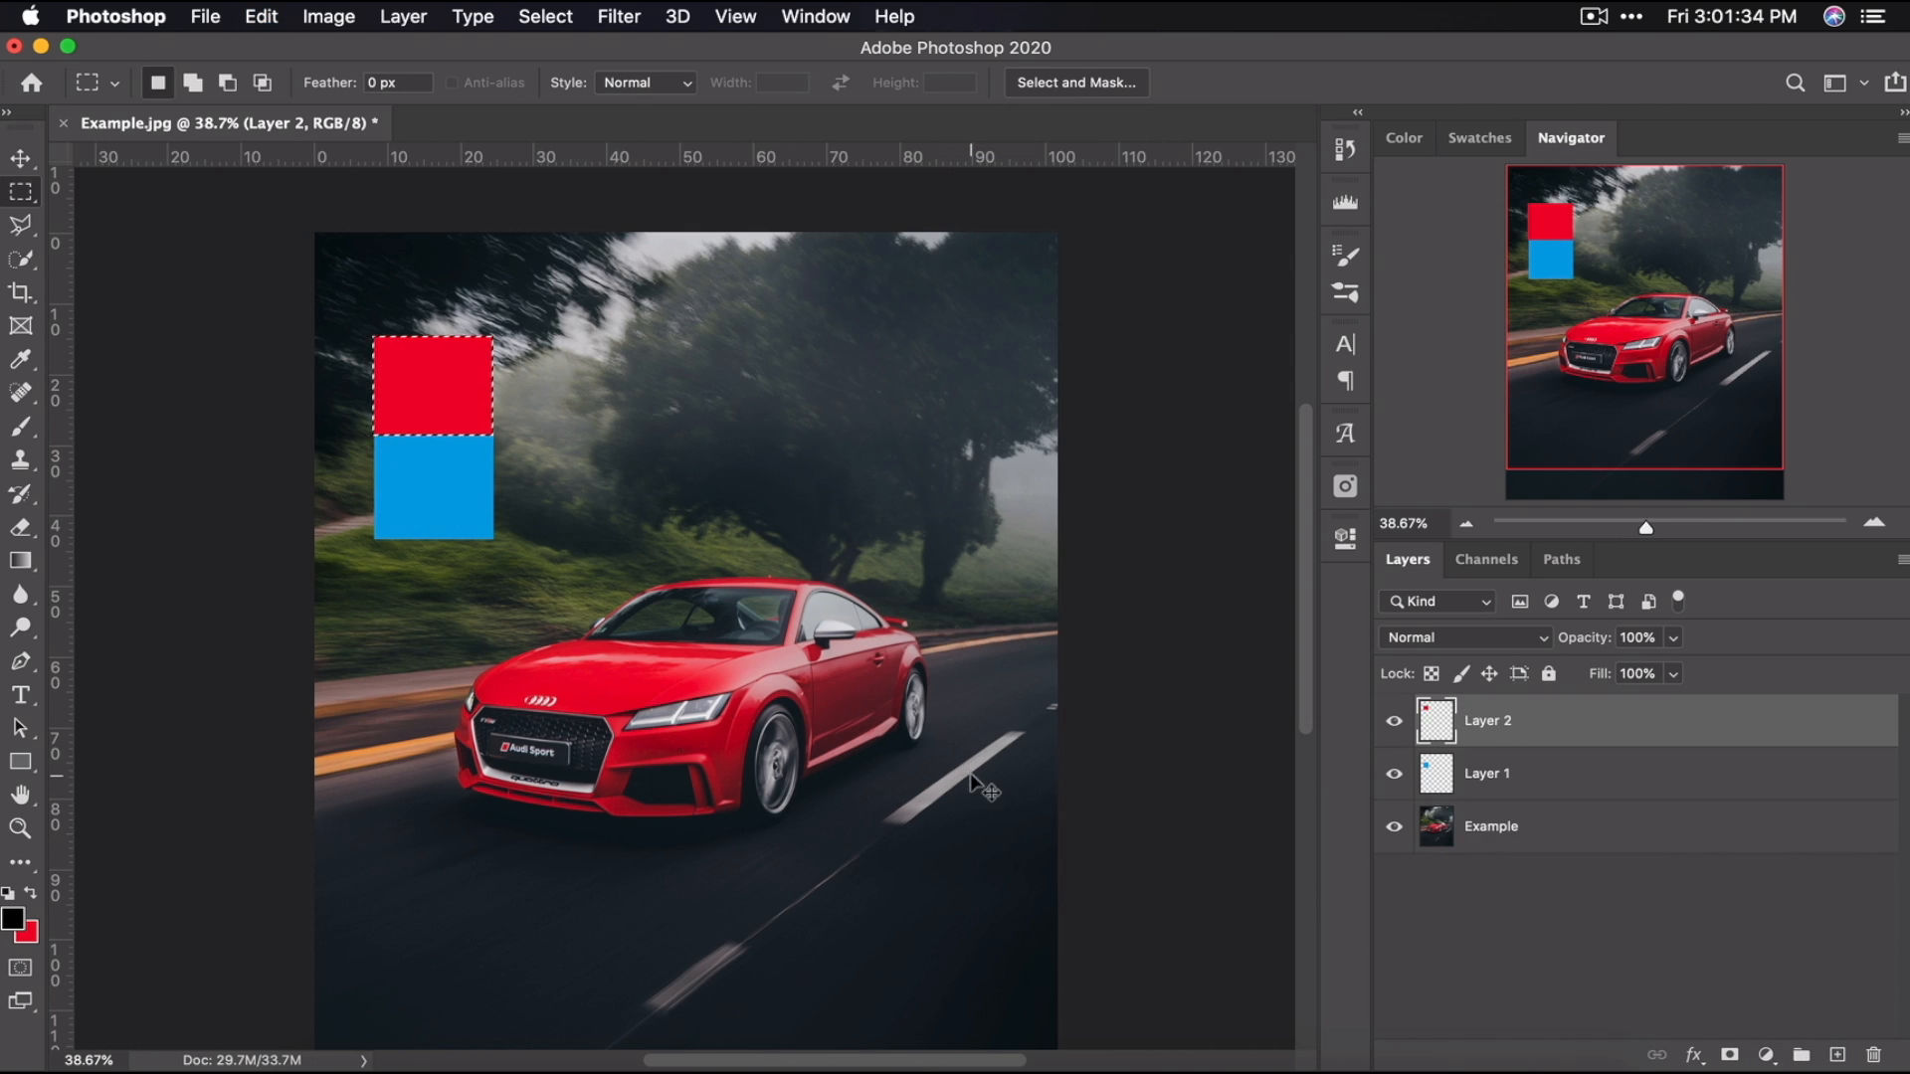
key(super+d)
- Check both swatch layers by toggling their visibility, and move the red swatch's layer below the blue one
click(1395, 775)
click(1396, 775)
click(1393, 721)
click(1394, 721)
drag(1496, 722, 1501, 772)
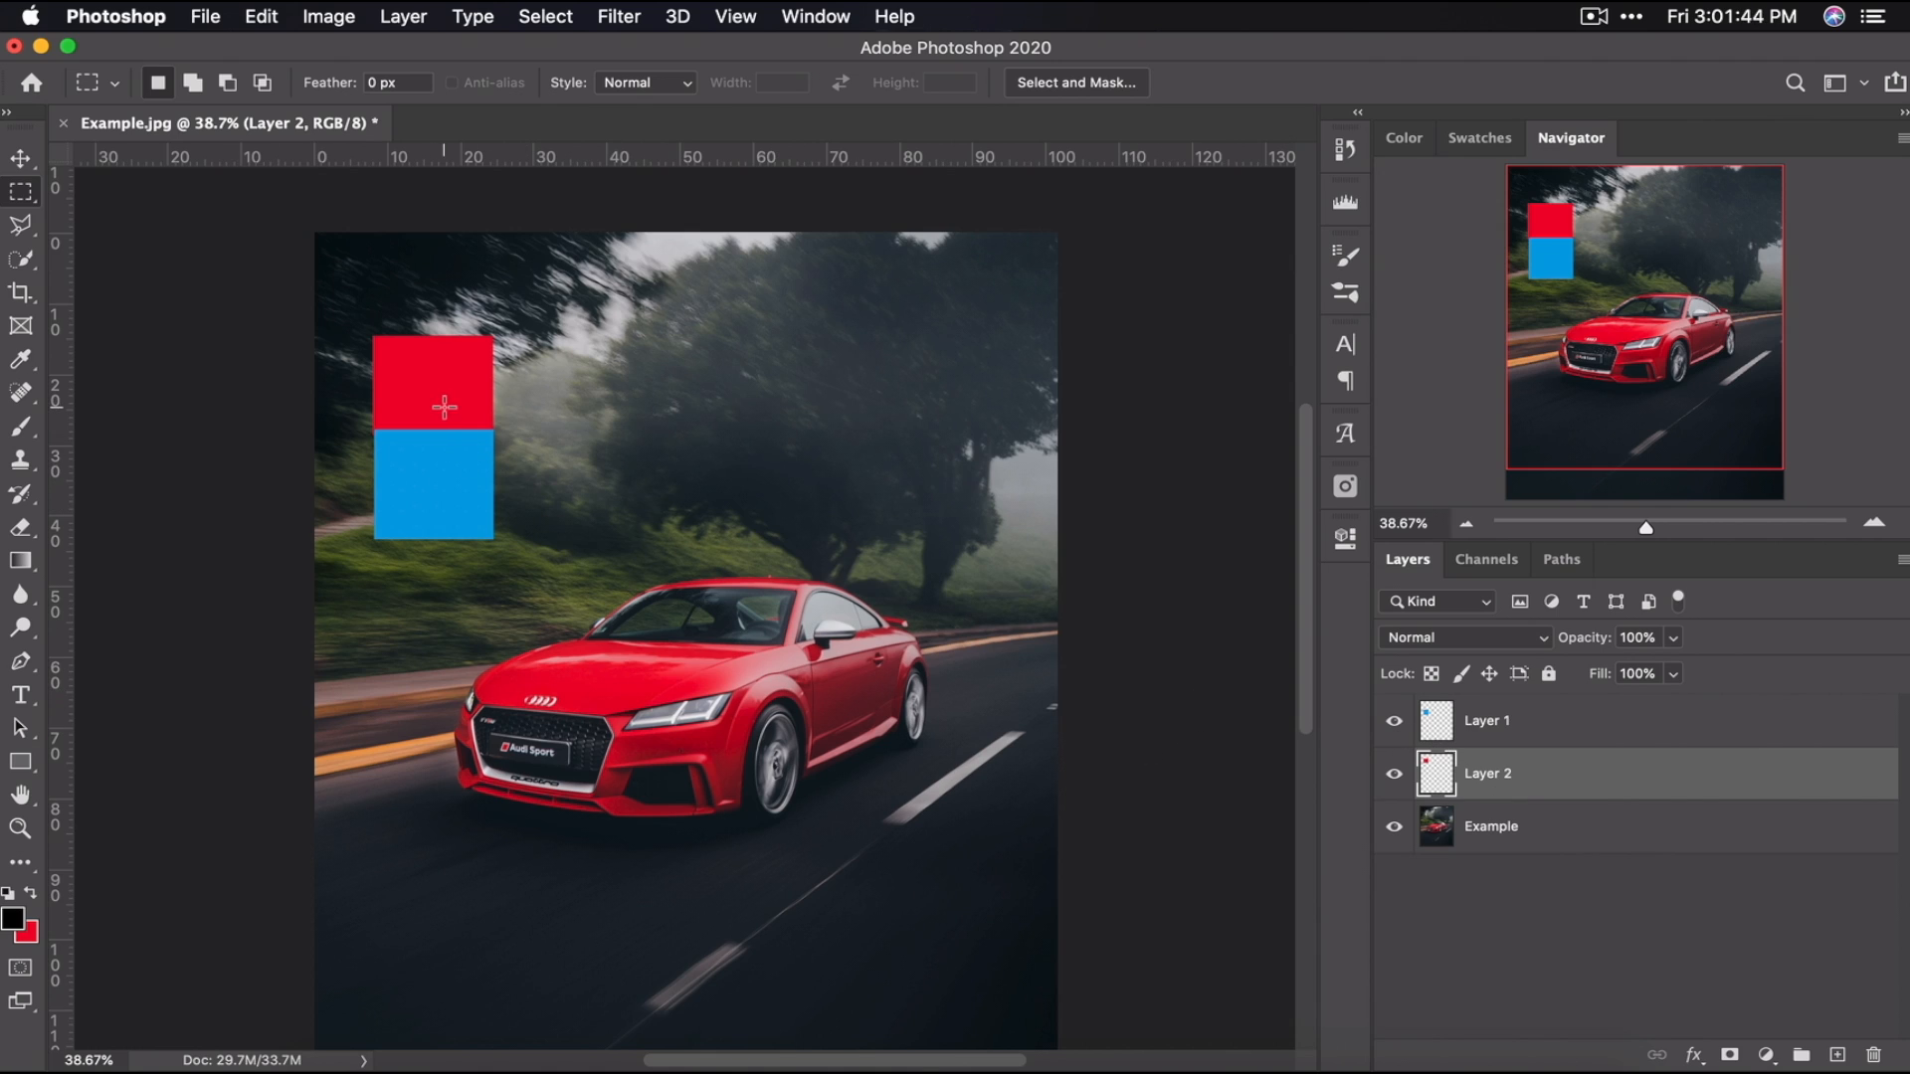
- Examine the boundary between the red and blue swatches up close
scroll(436, 412, up, 5)
scroll(436, 413, up, 5)
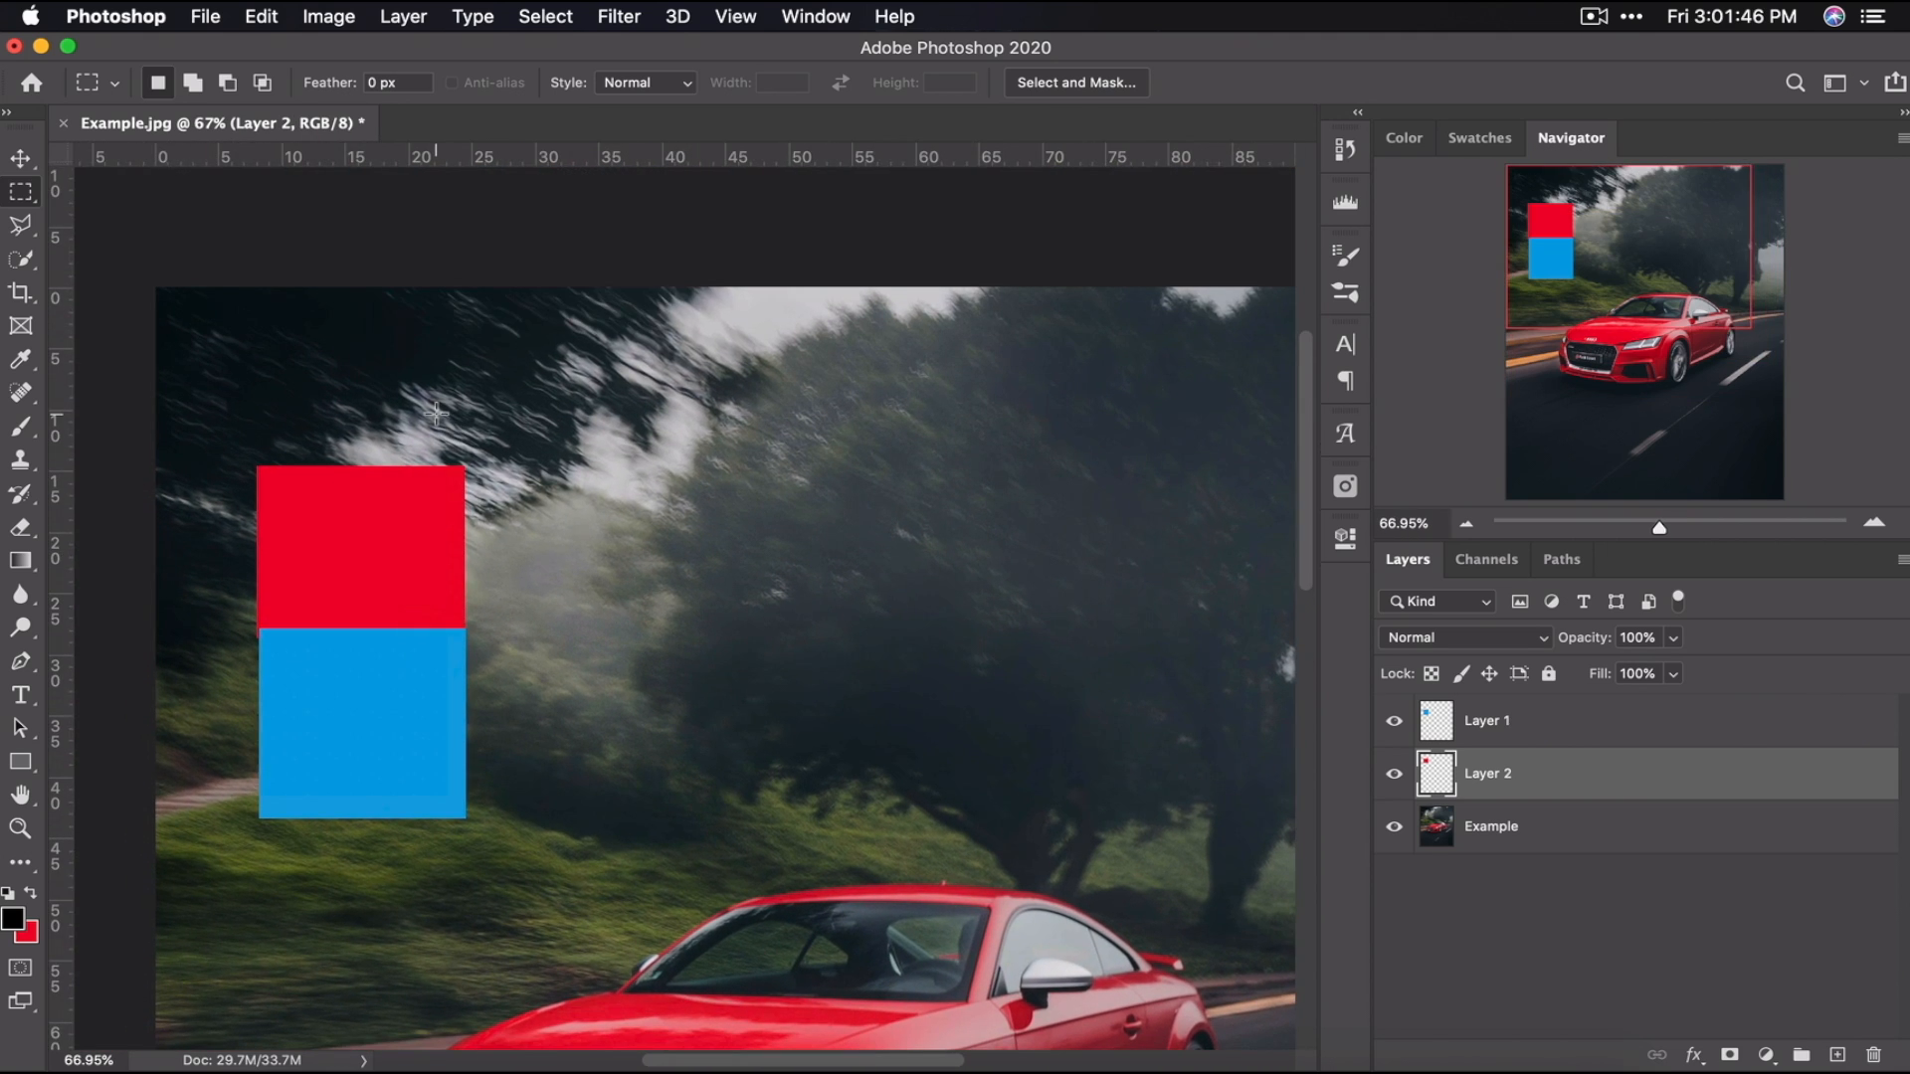
scroll(436, 412, up, 2)
scroll(436, 413, left, 10)
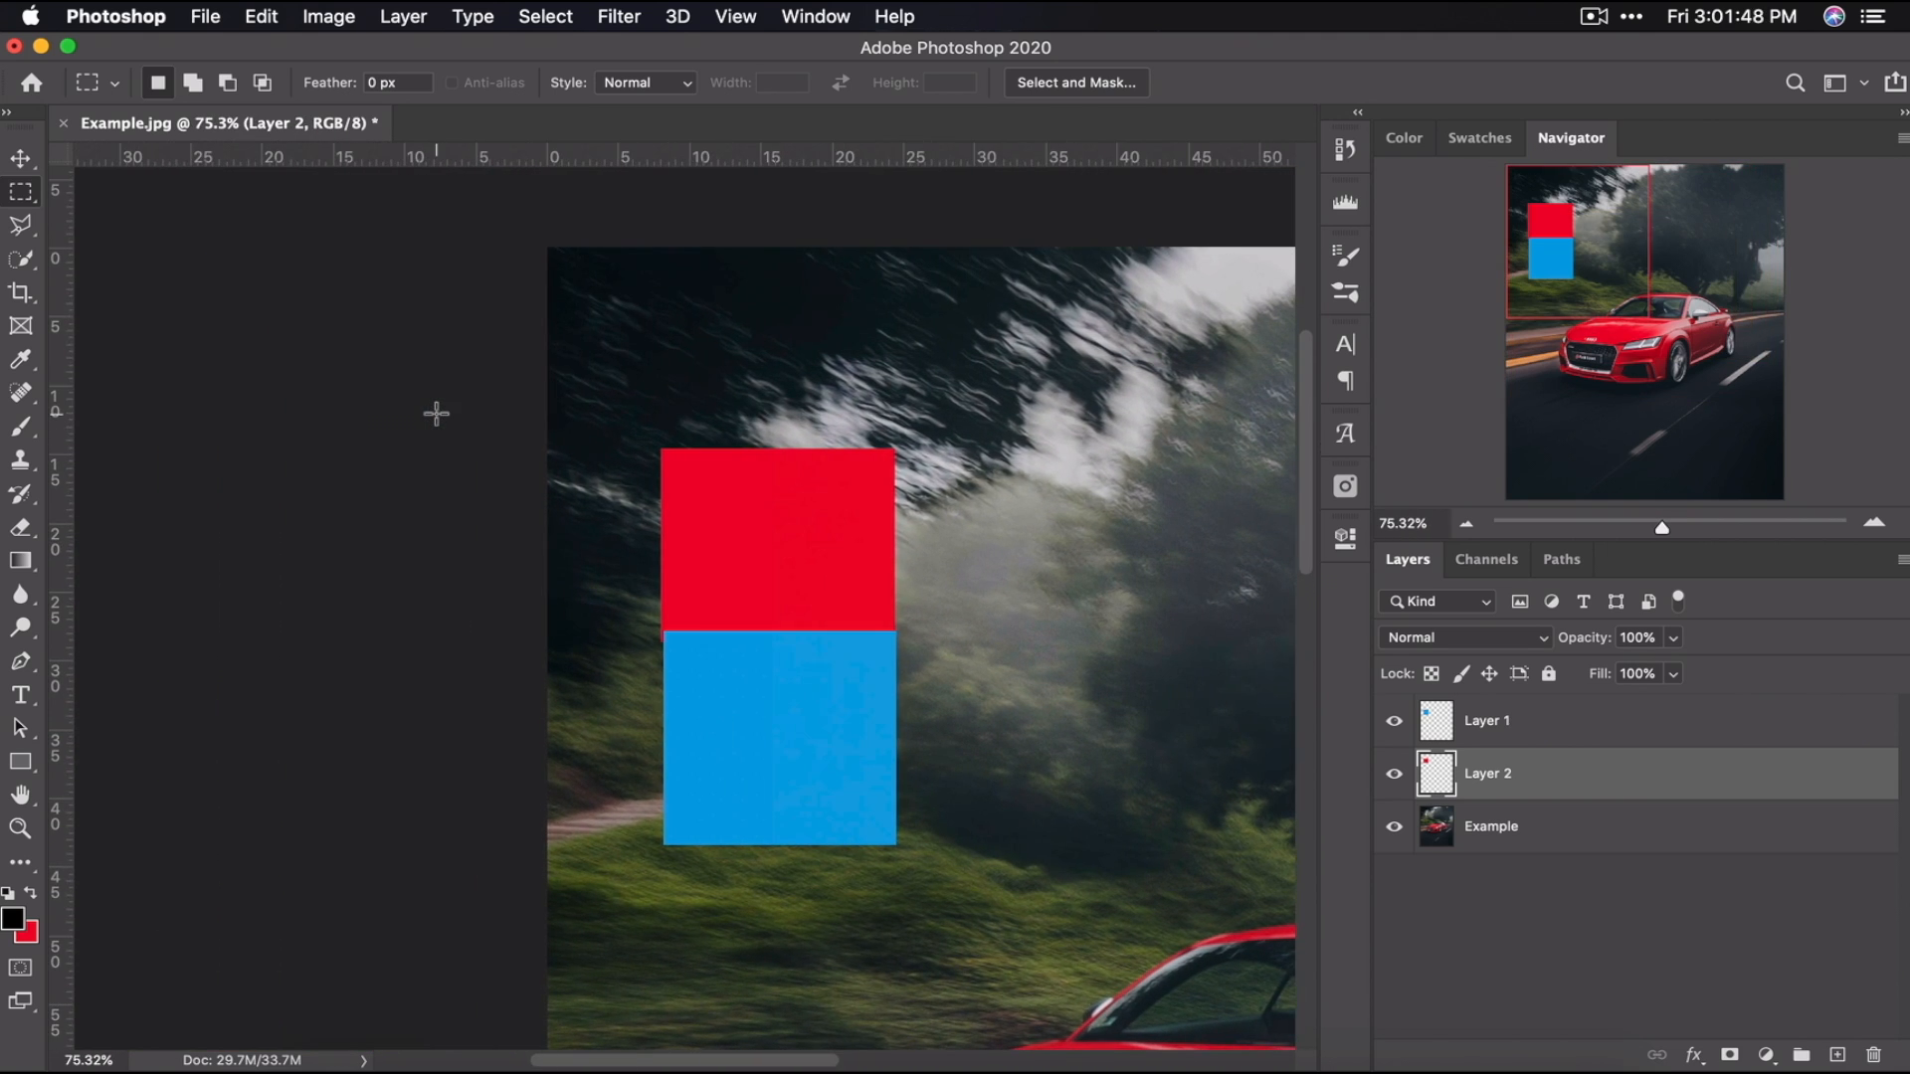
key(v)
scroll(786, 563, up, 10)
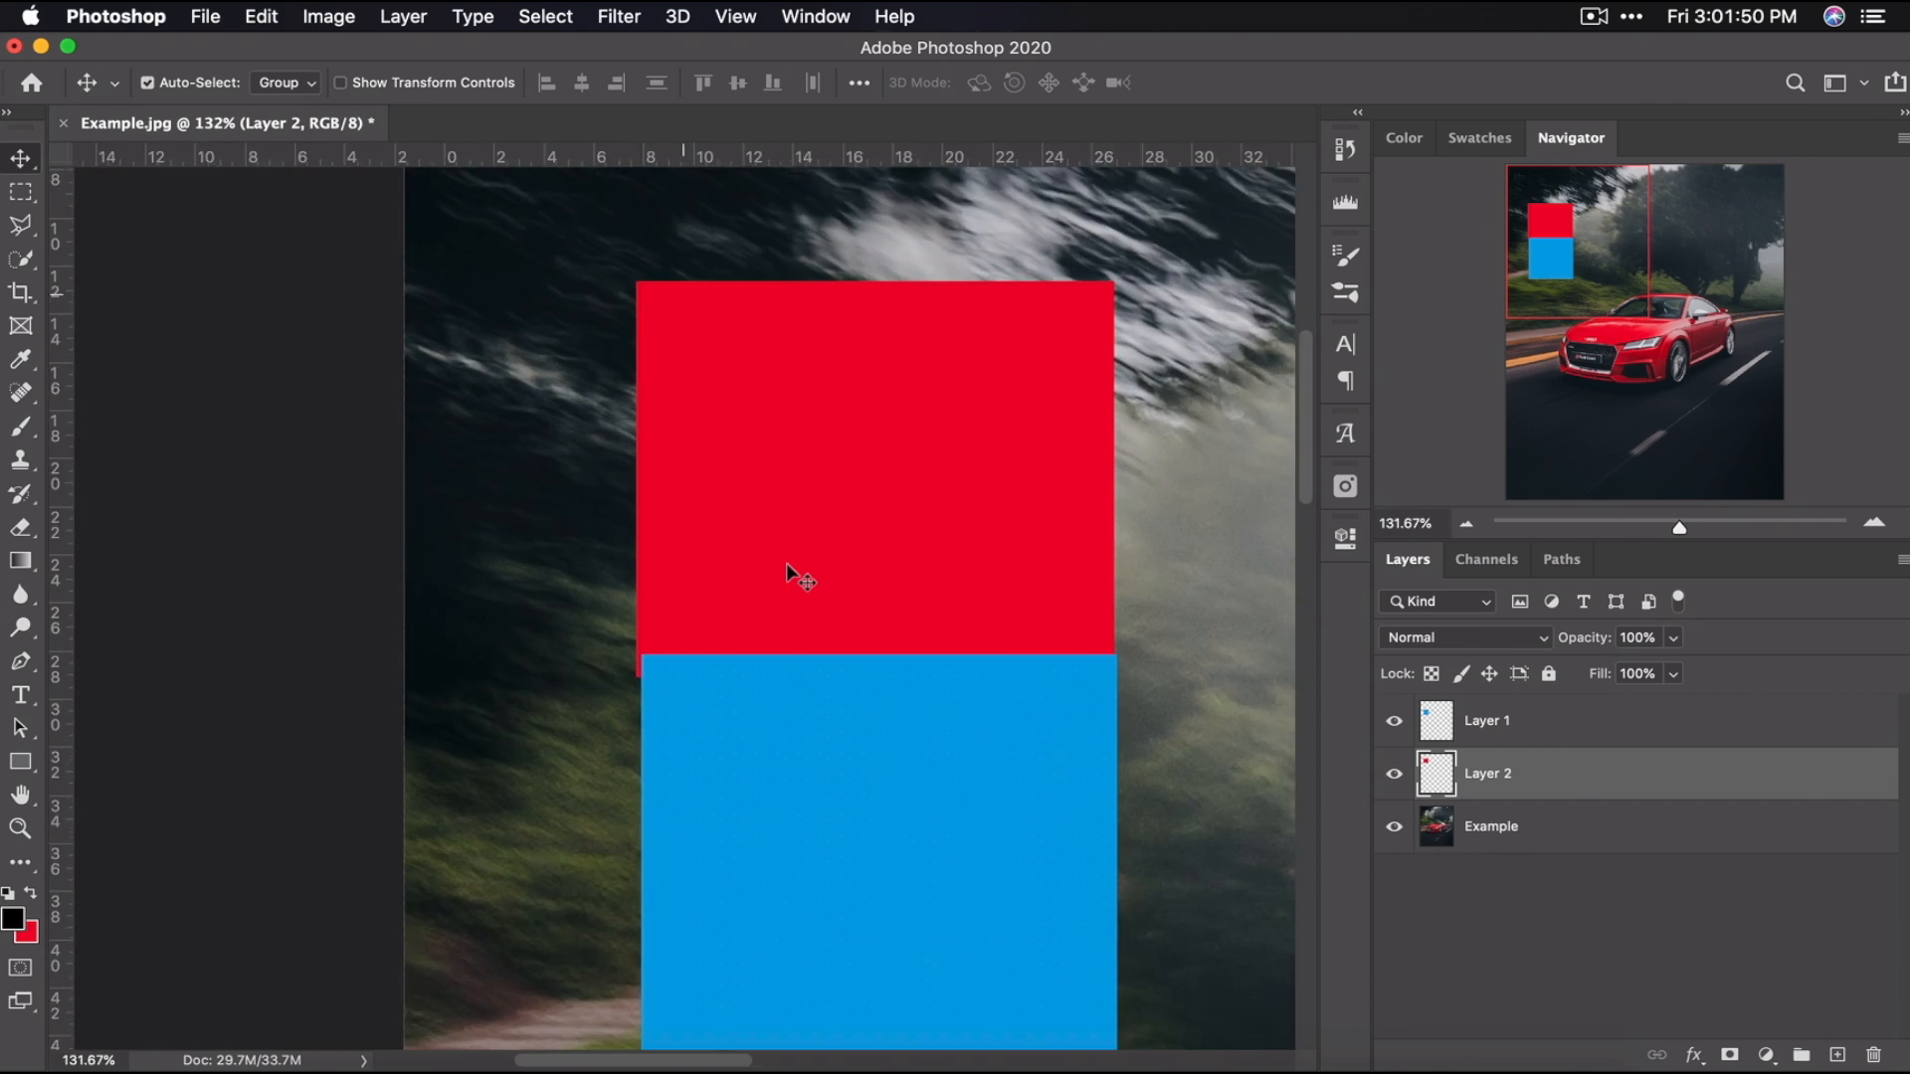
scroll(786, 563, up, 6)
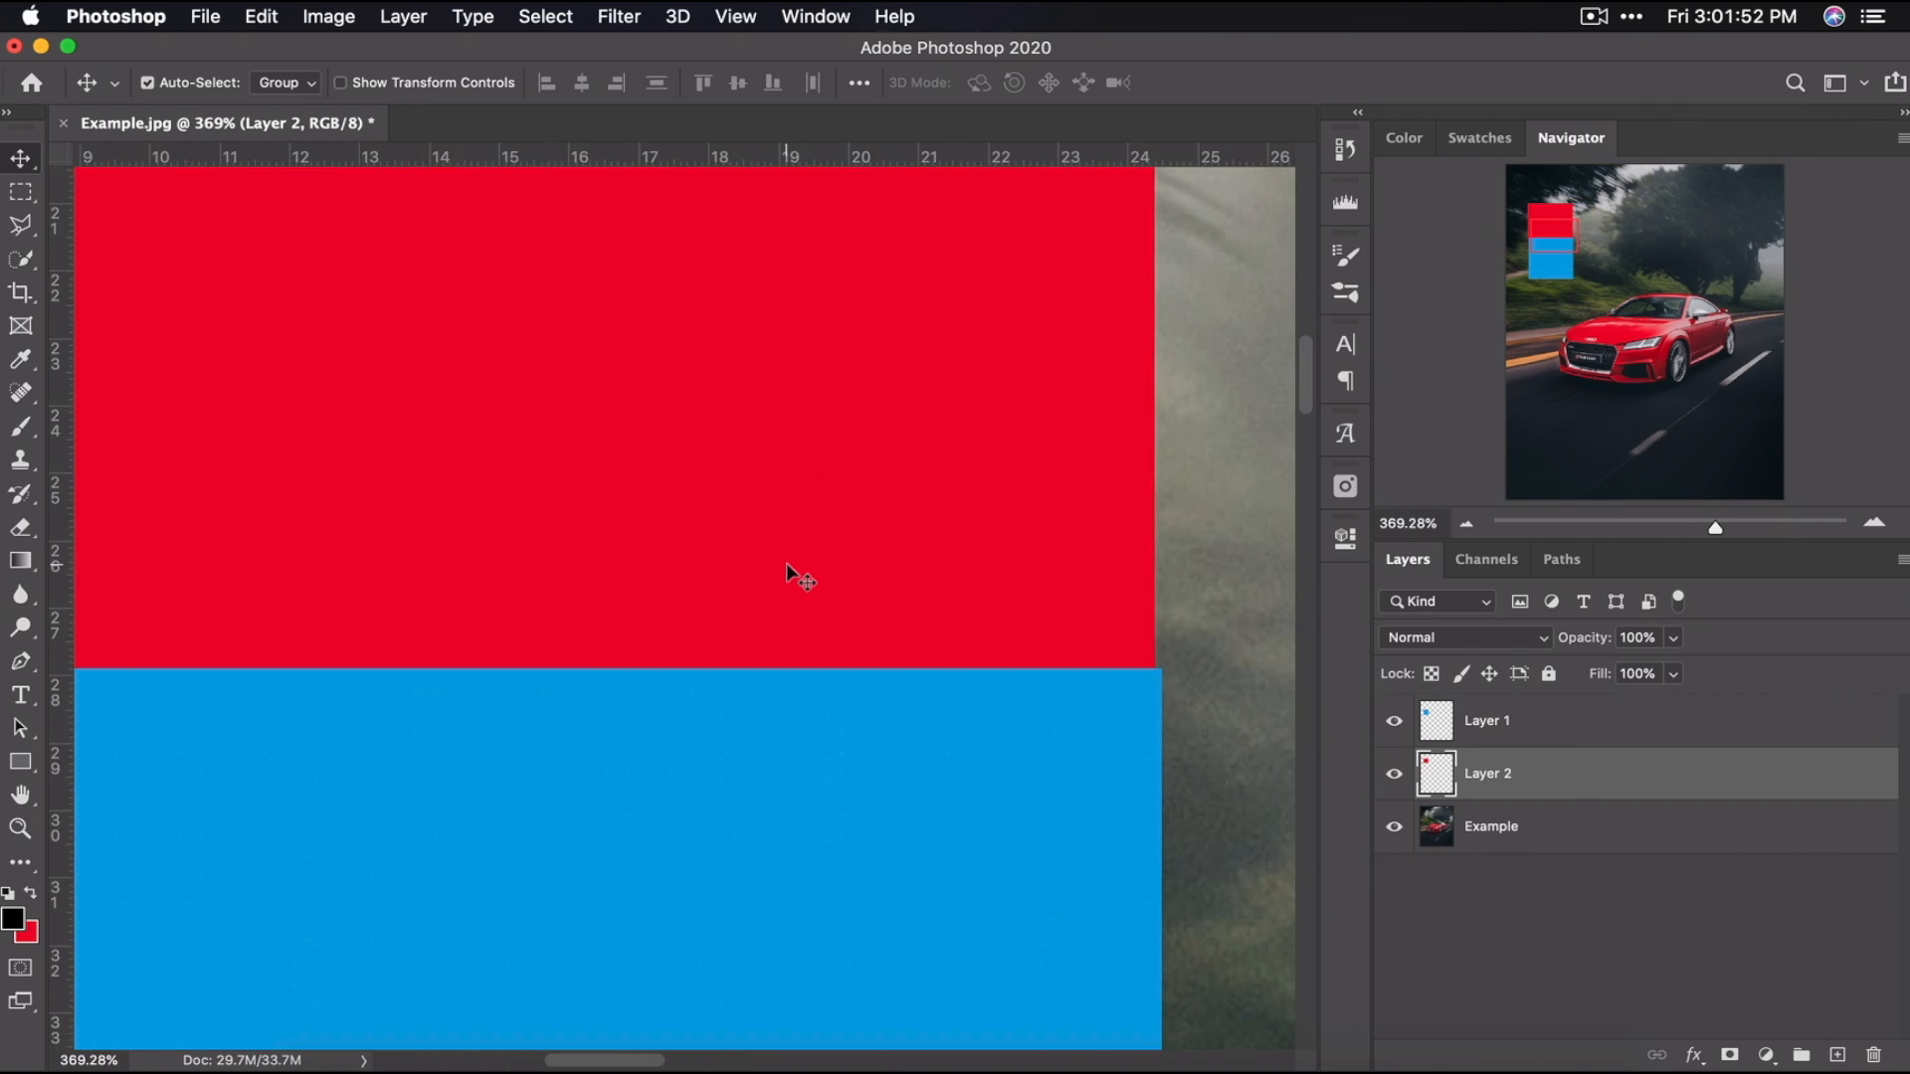
scroll(785, 563, up, 2)
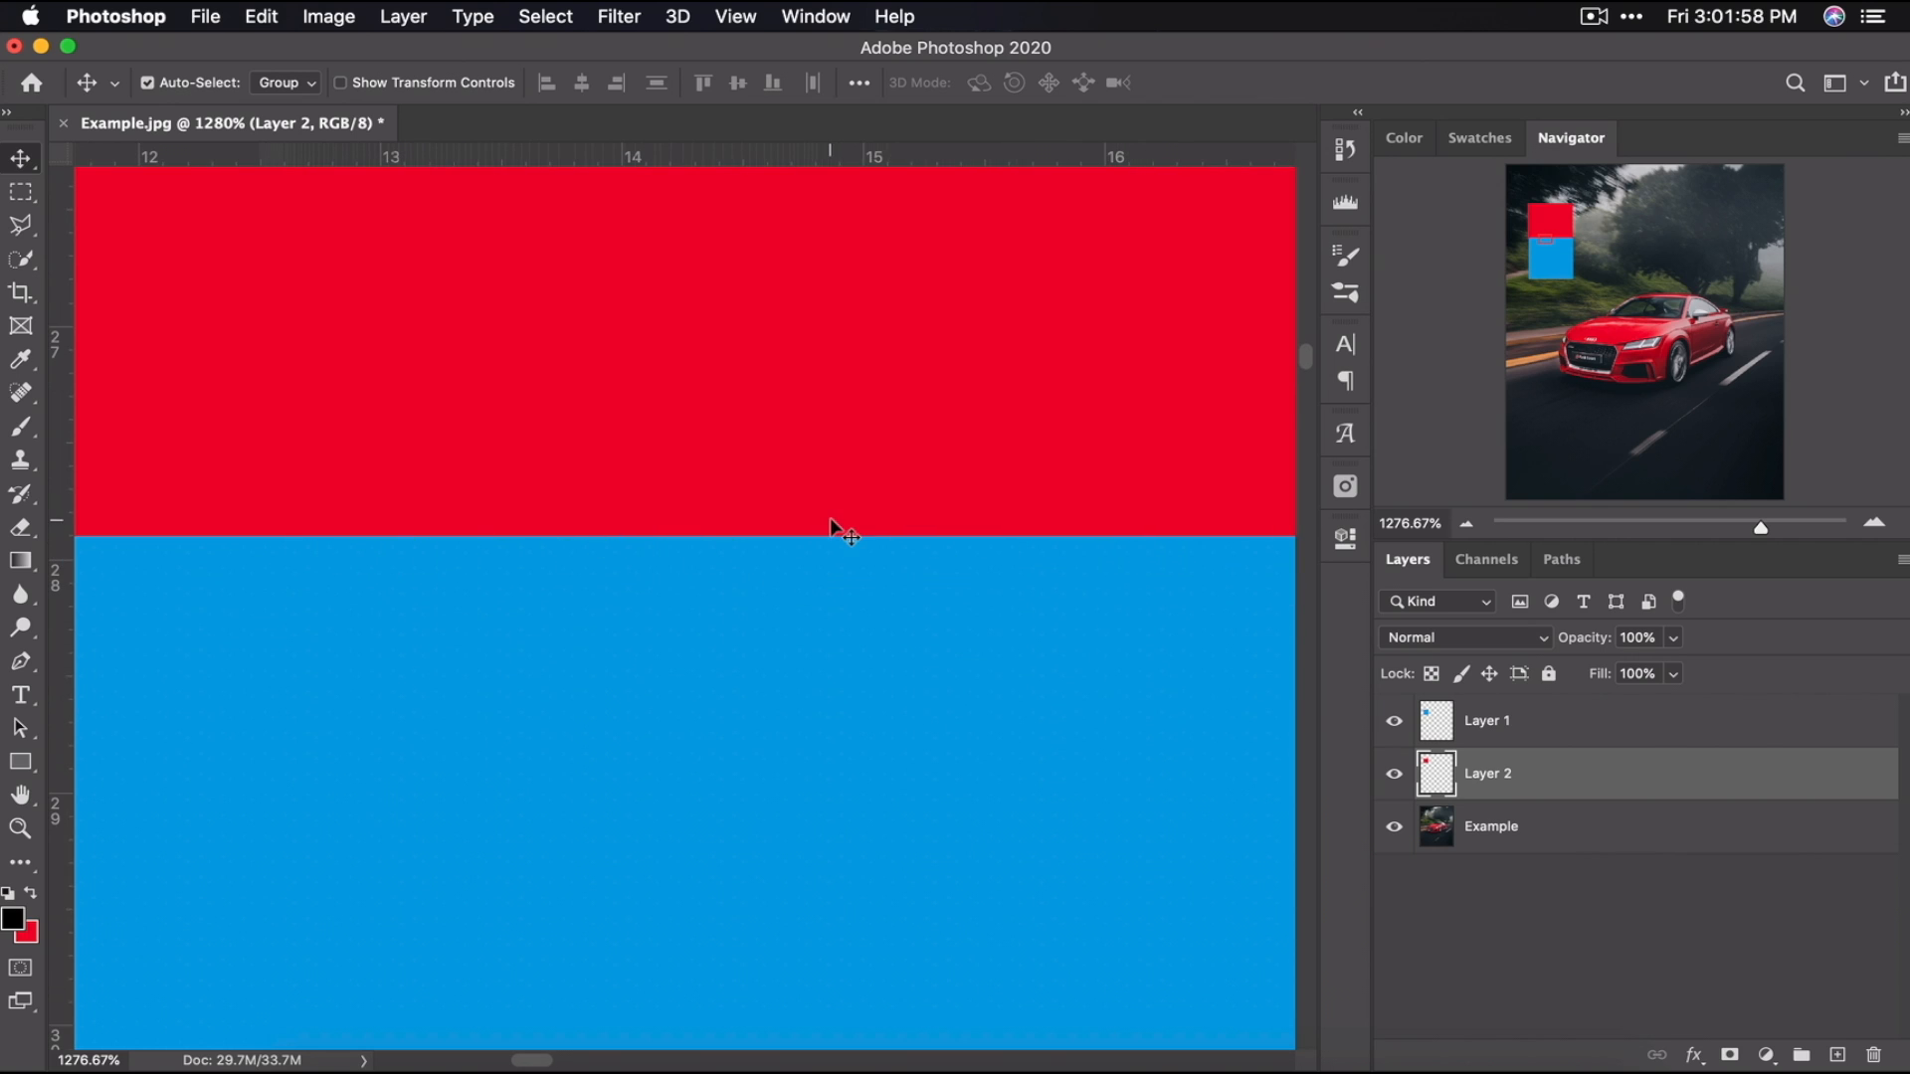
- Add a Hue/Saturation adjustment layer between the blue and red swatch layers and target it to the Reds
click(1767, 1055)
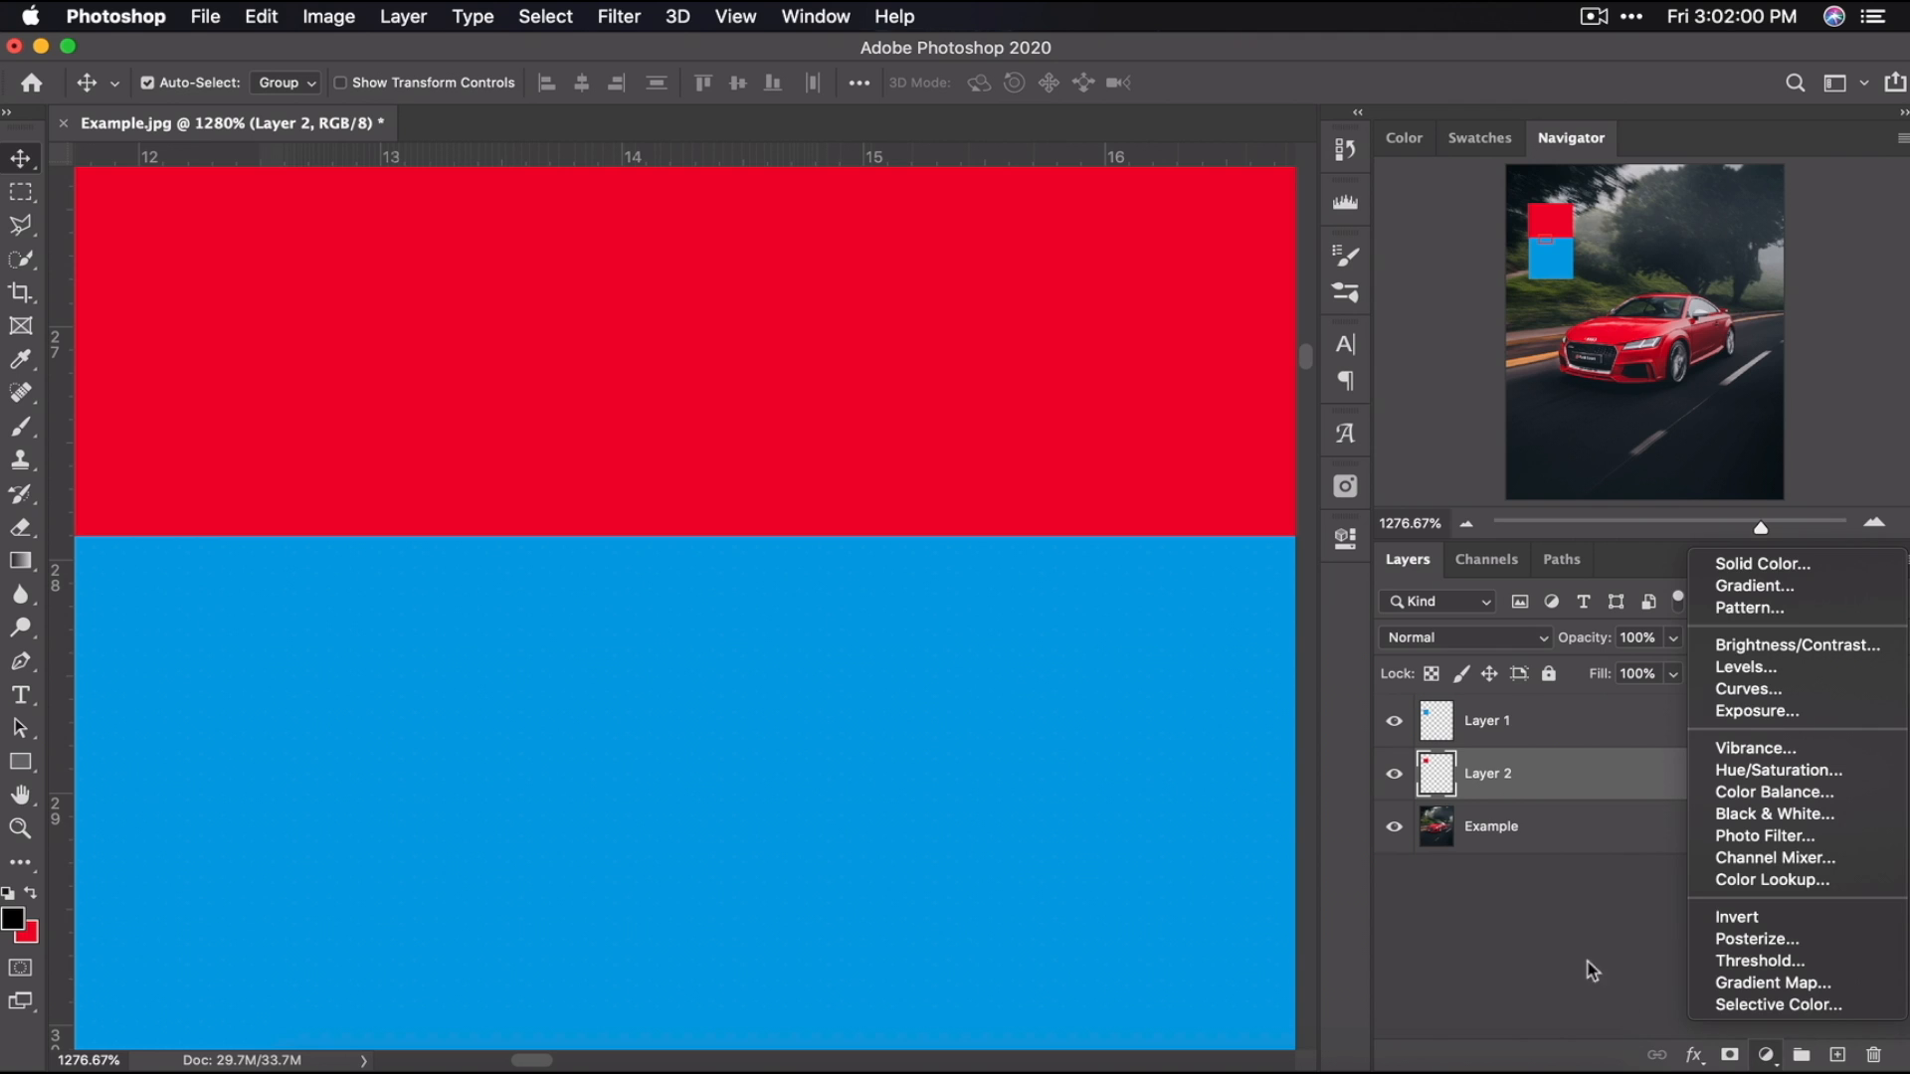
click(1780, 772)
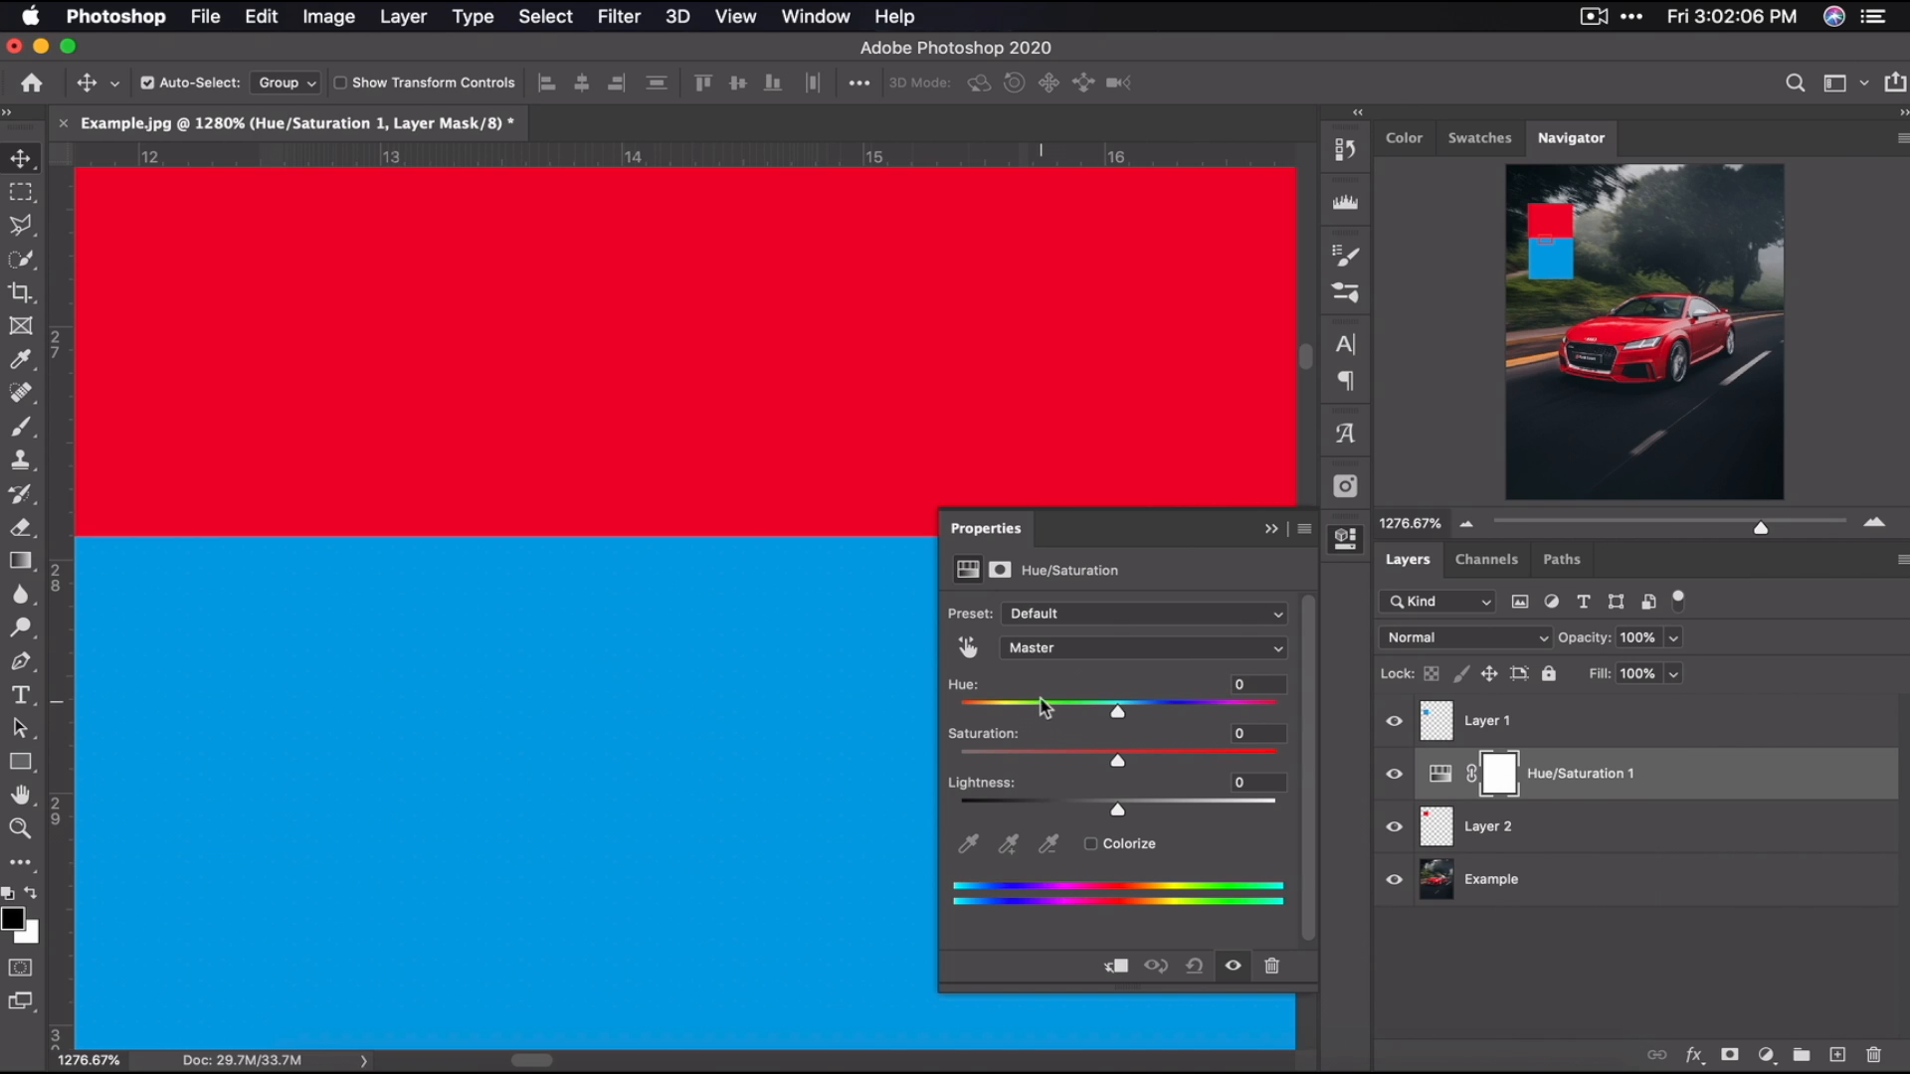
click(1055, 647)
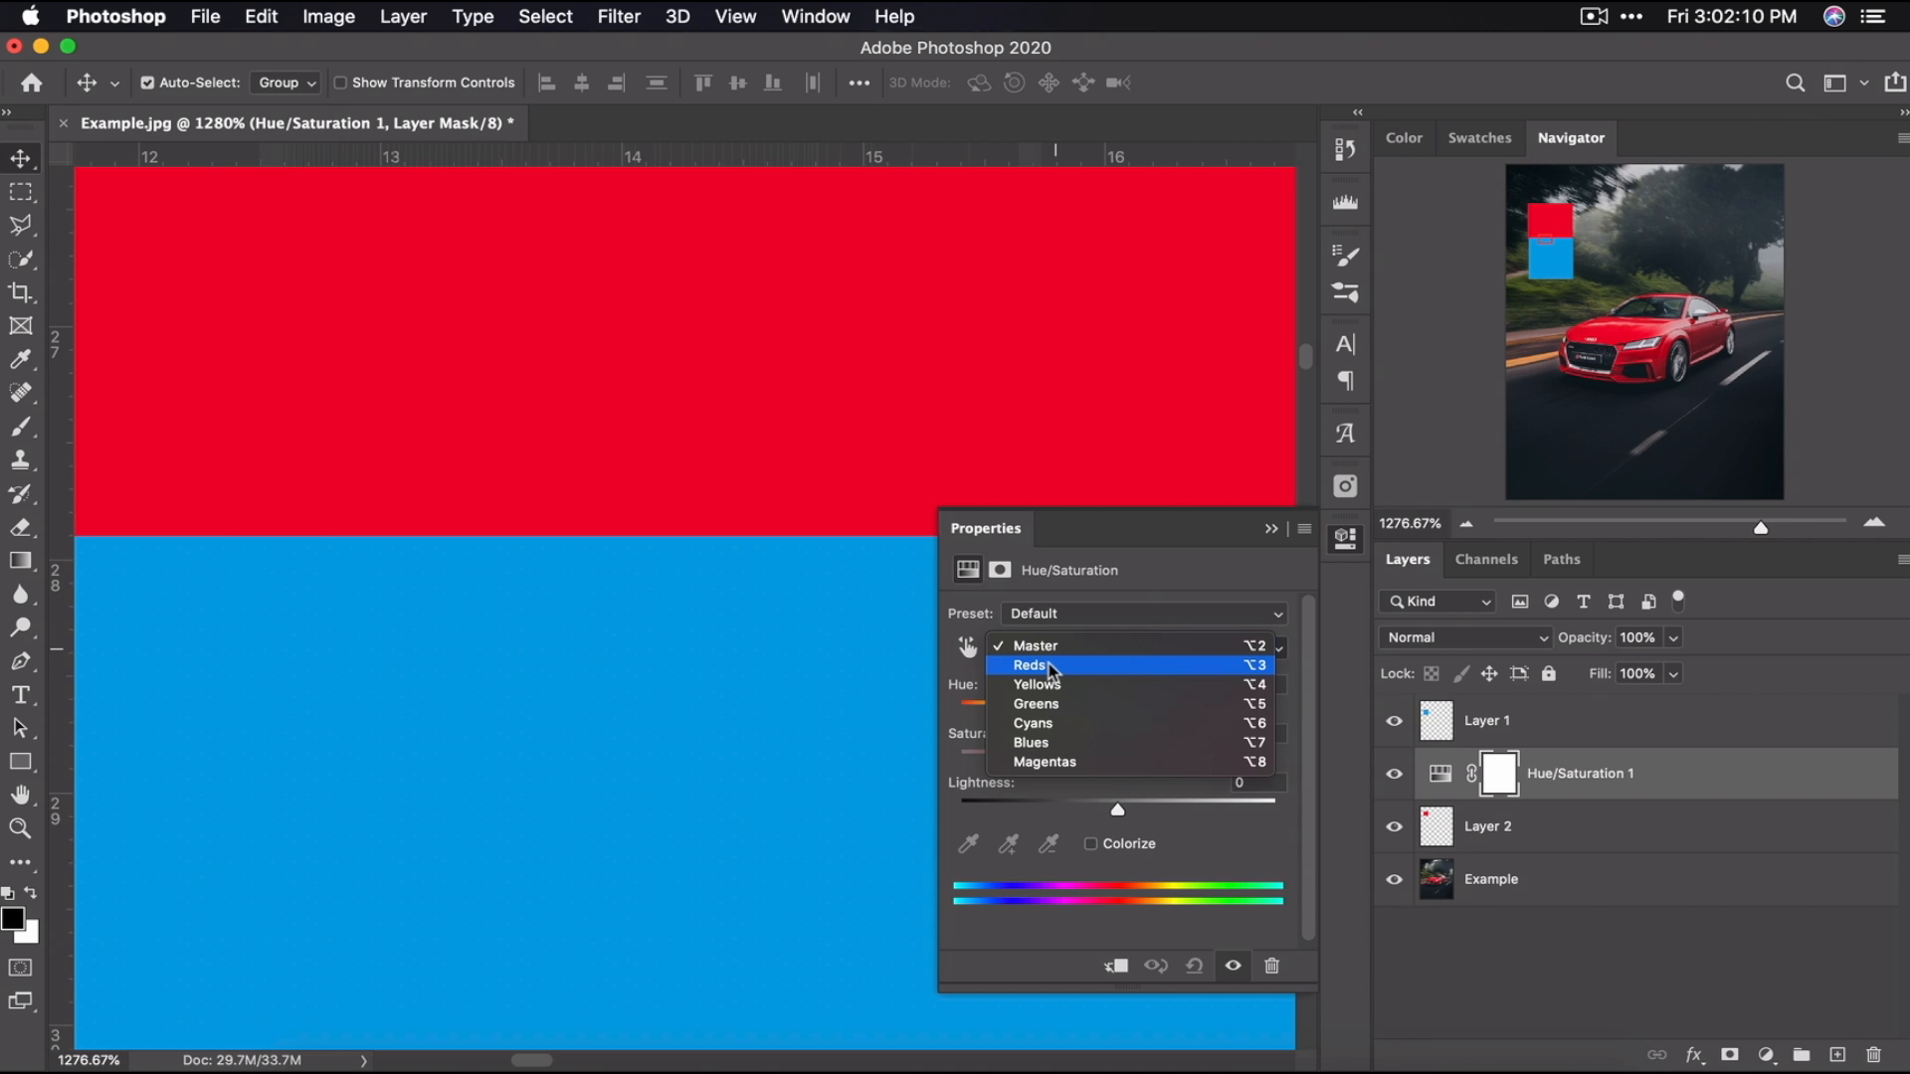
click(1049, 662)
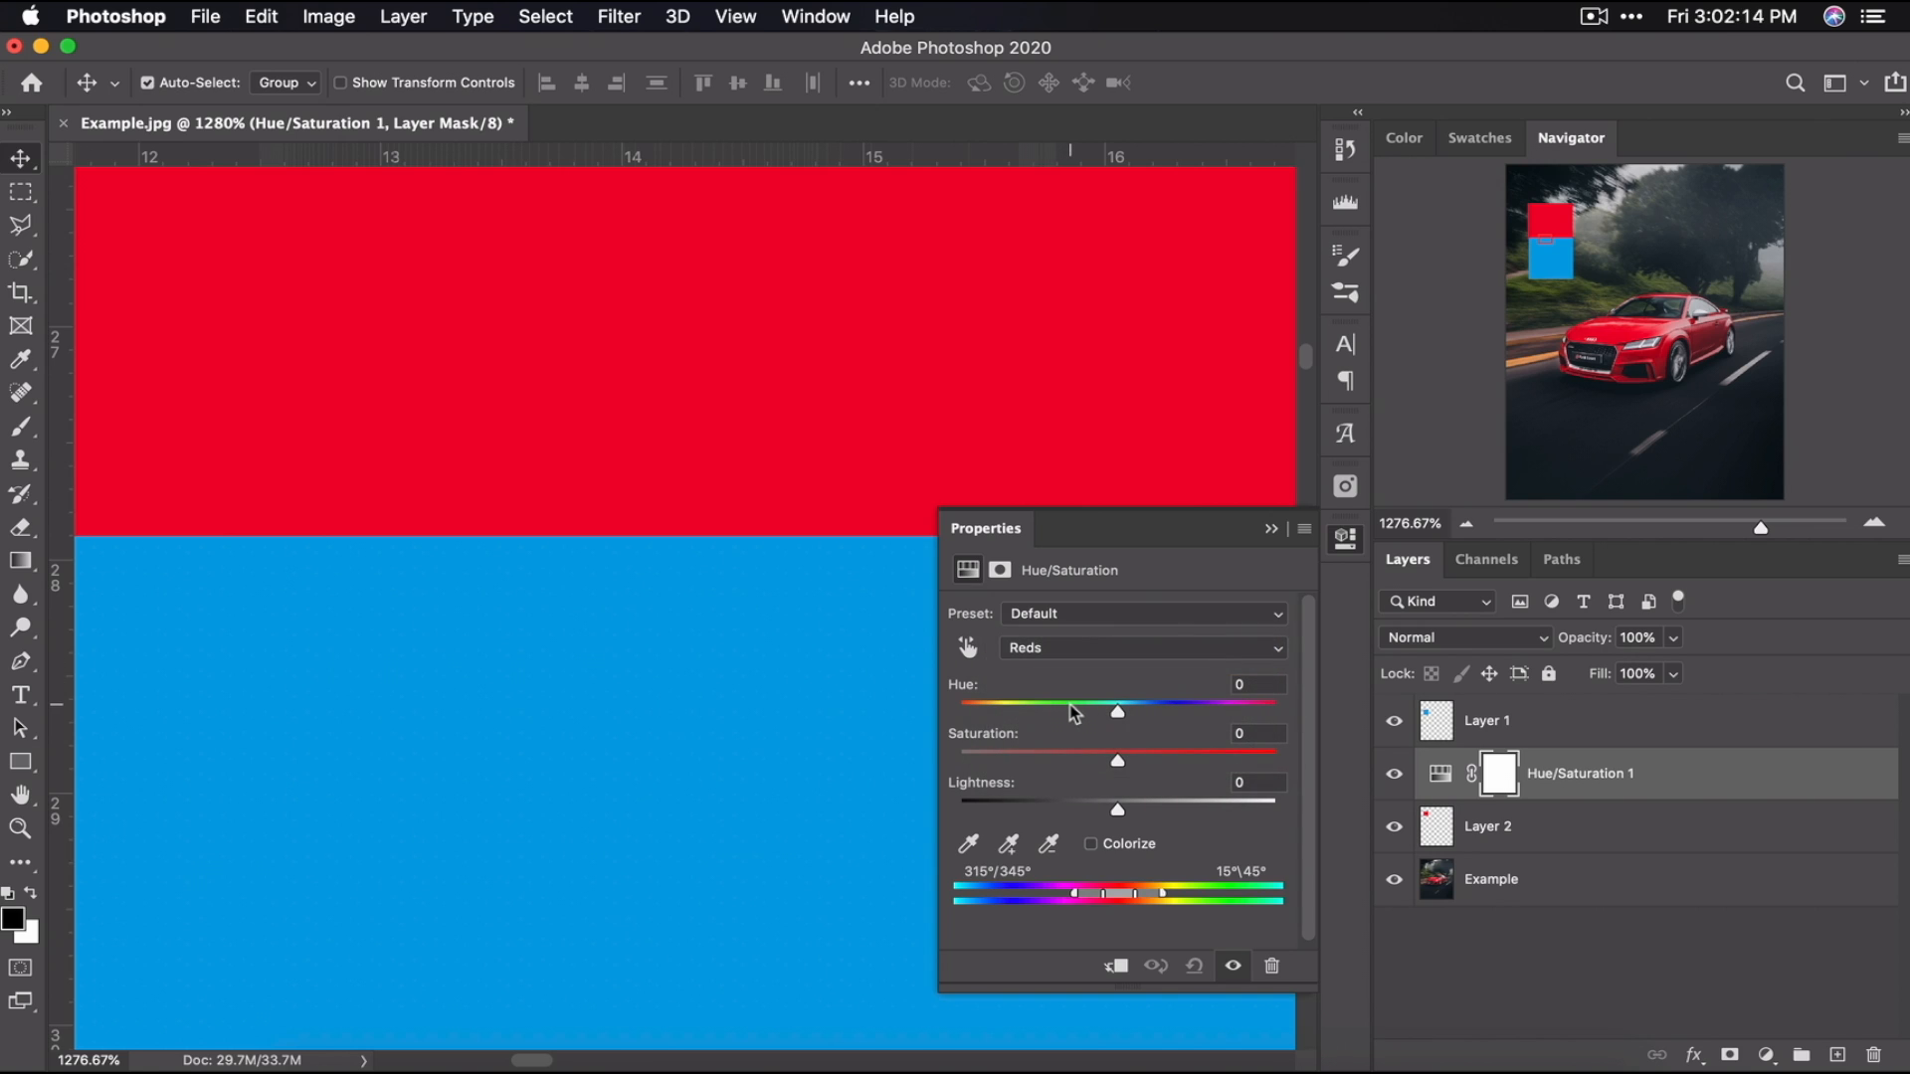
- Set the hue of the Reds to -150 in the Hue/Saturation adjustment and close its properties
drag(1073, 710, 980, 723)
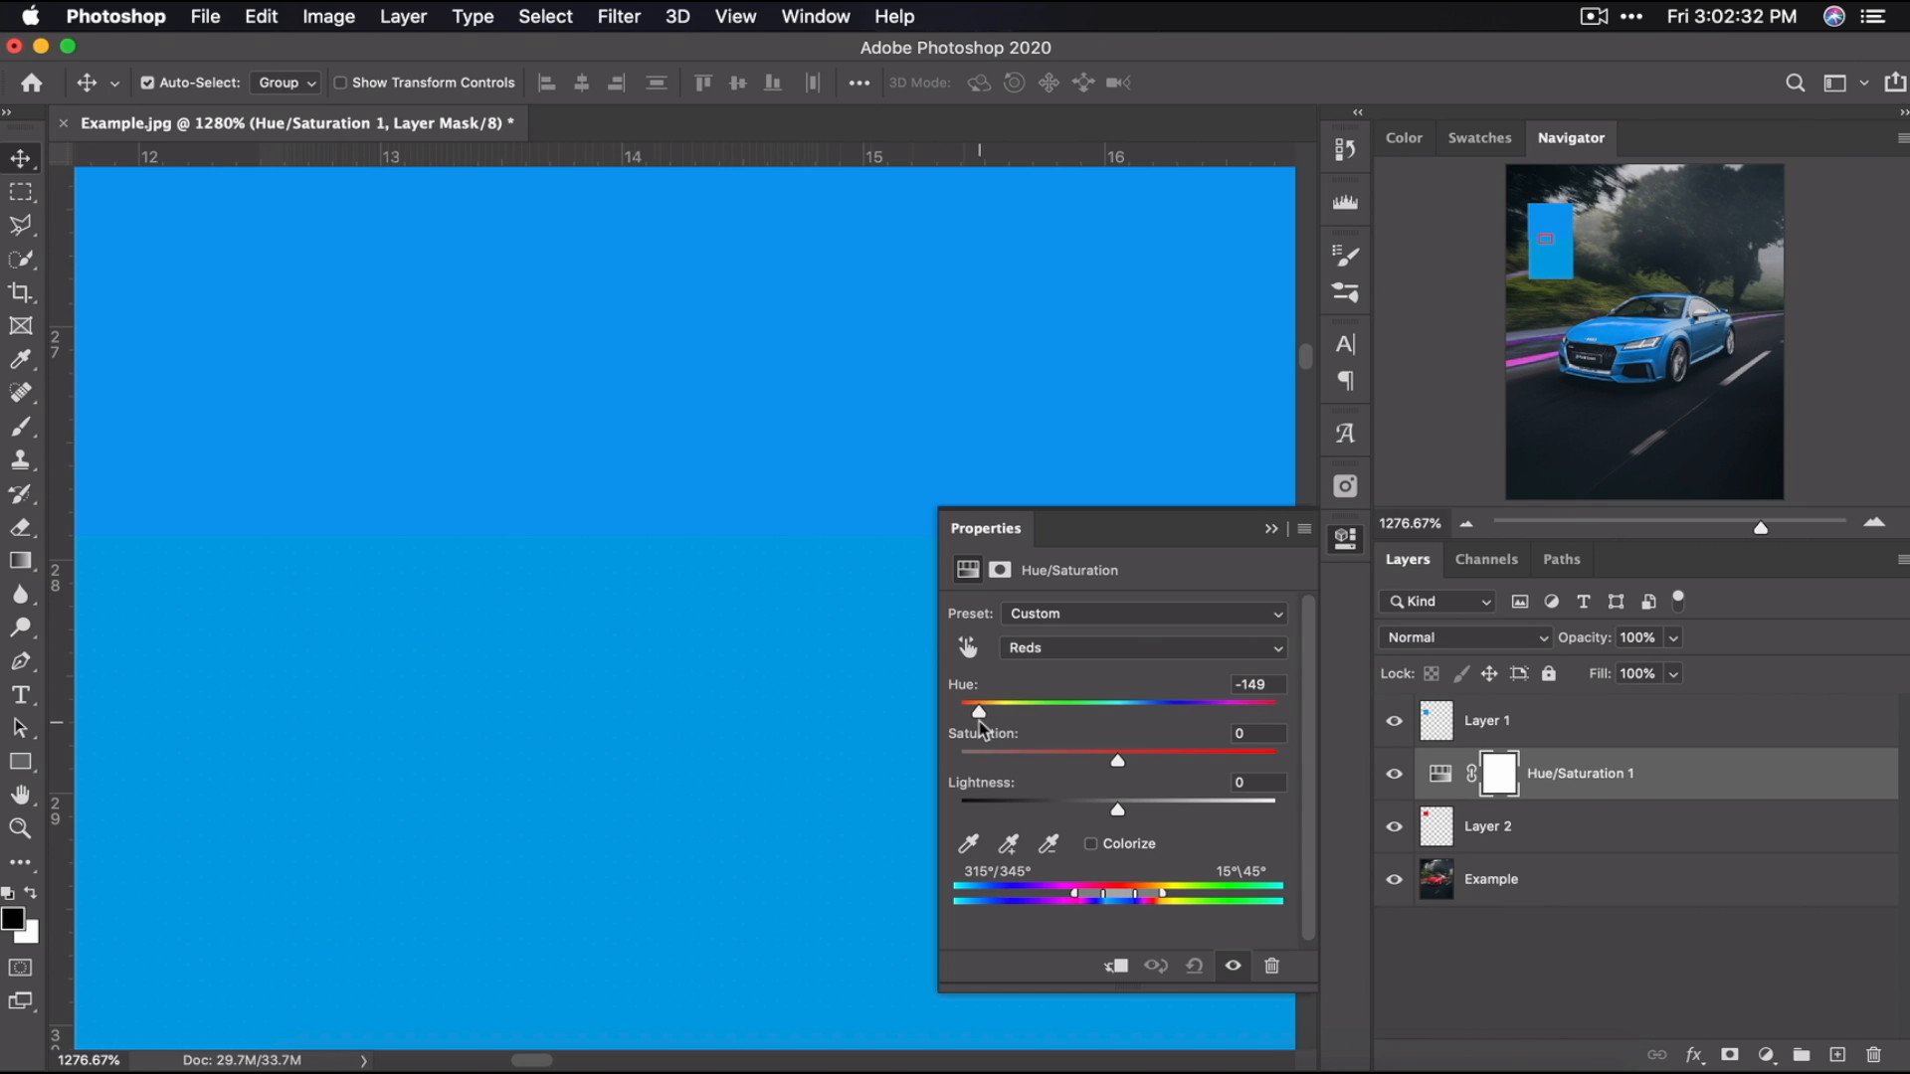
click(1259, 685)
text(-150)
click(1270, 523)
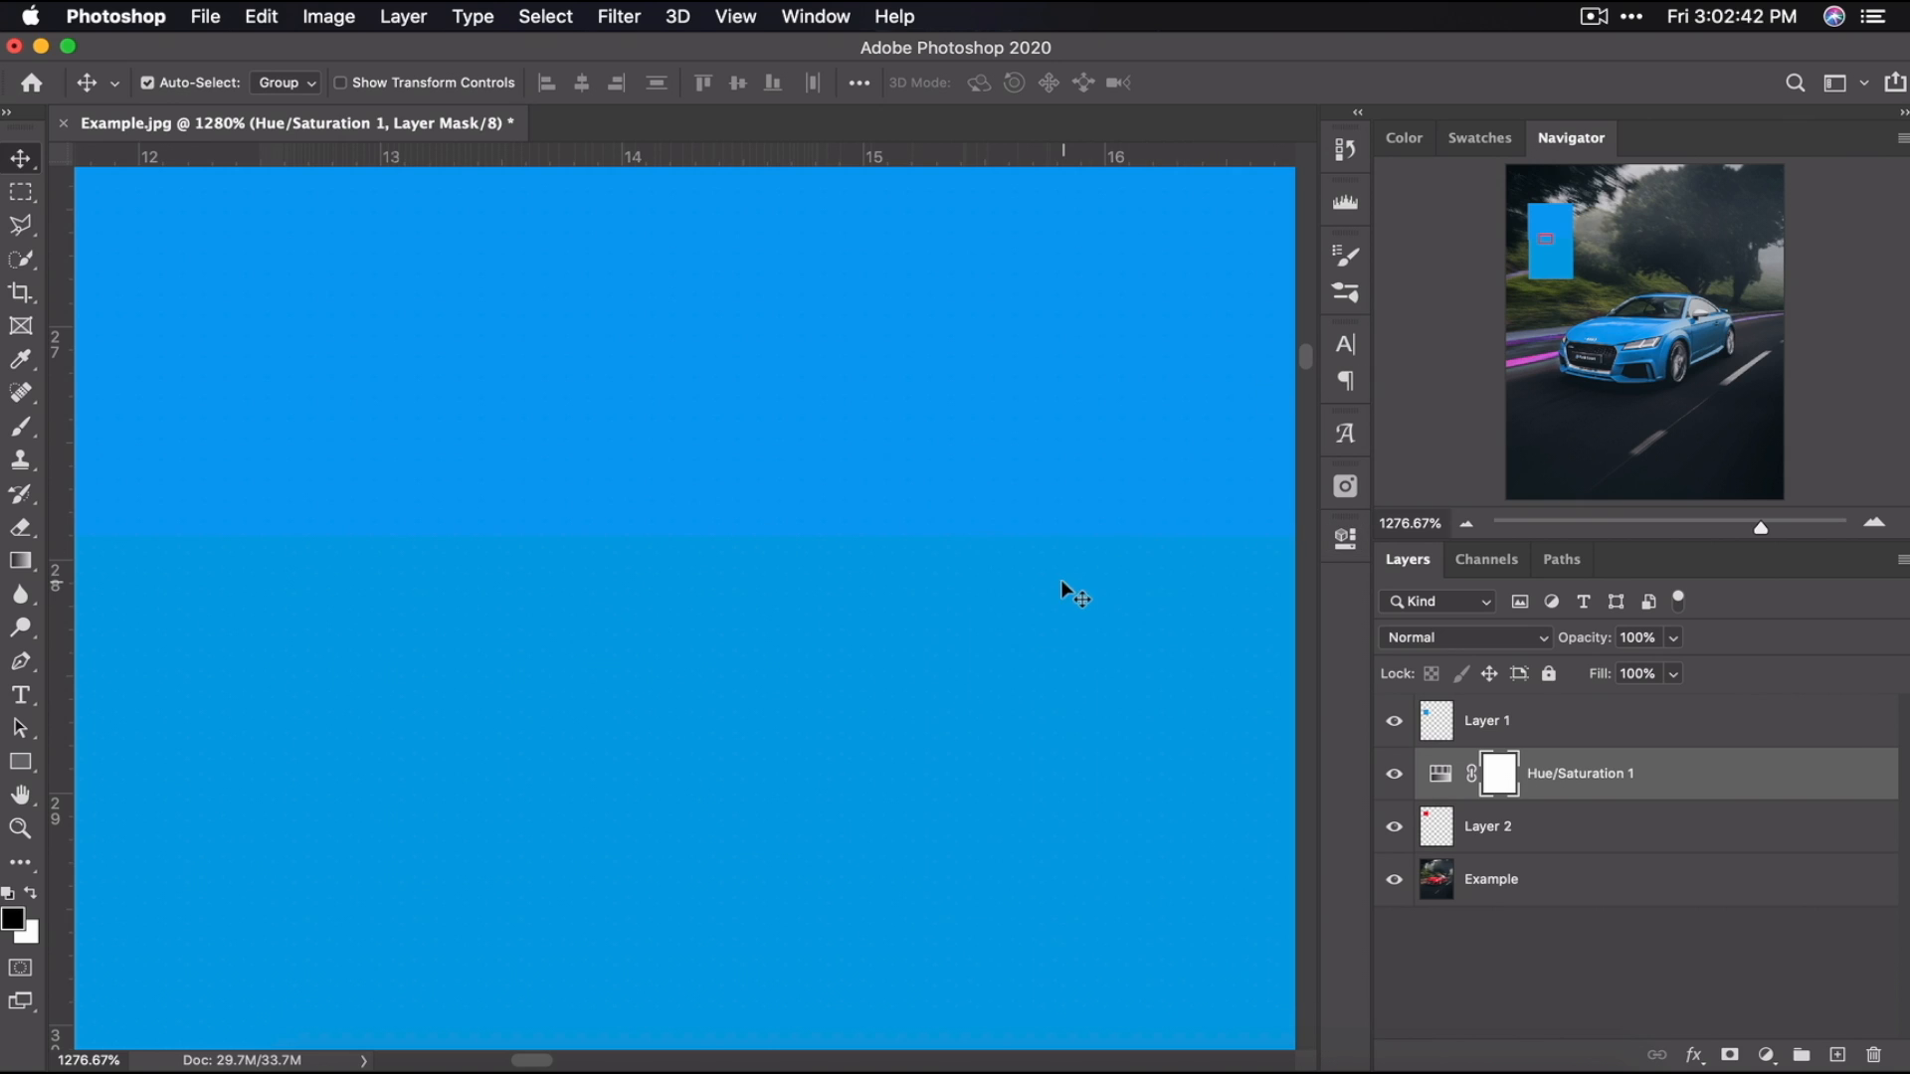
scroll(766, 520, up, 3)
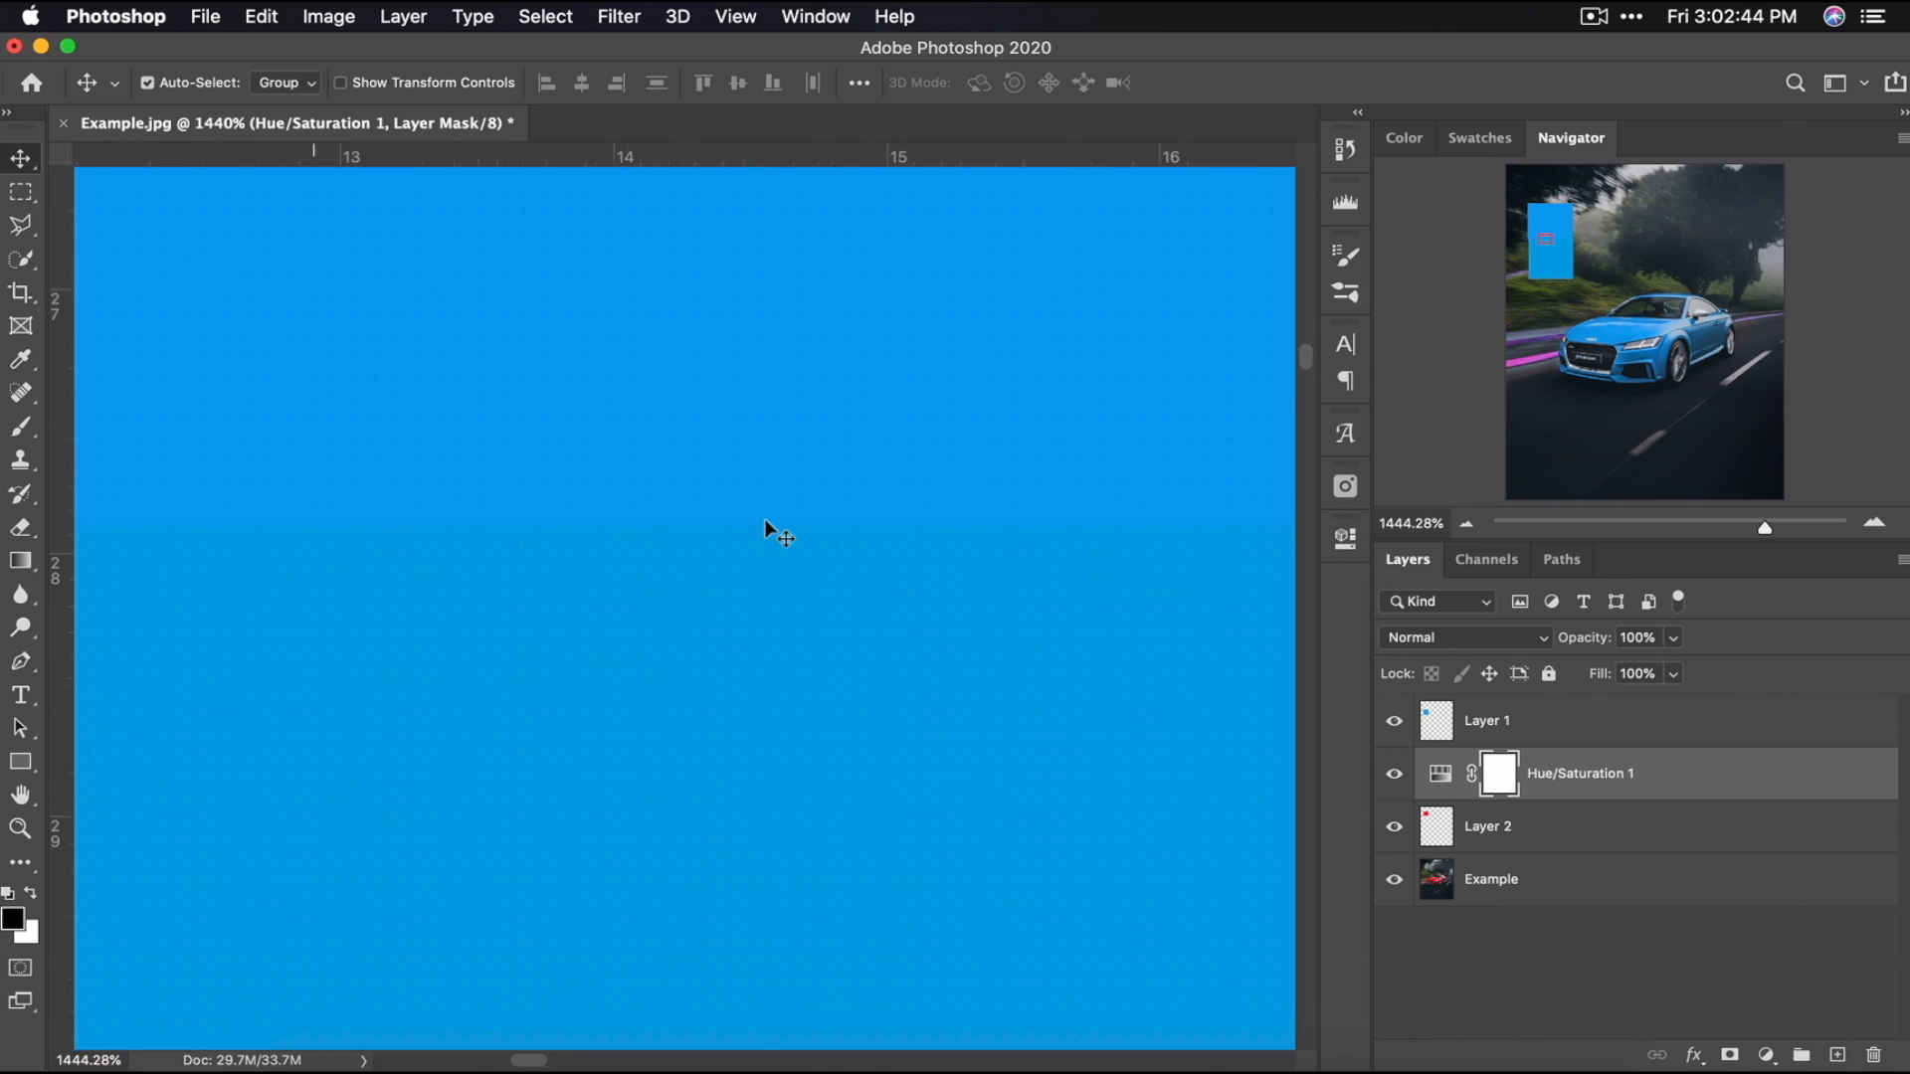
- Delete the red and blue swatch layers, keeping only the Hue/Saturation adjustment above the car photo
scroll(766, 519, up, 8)
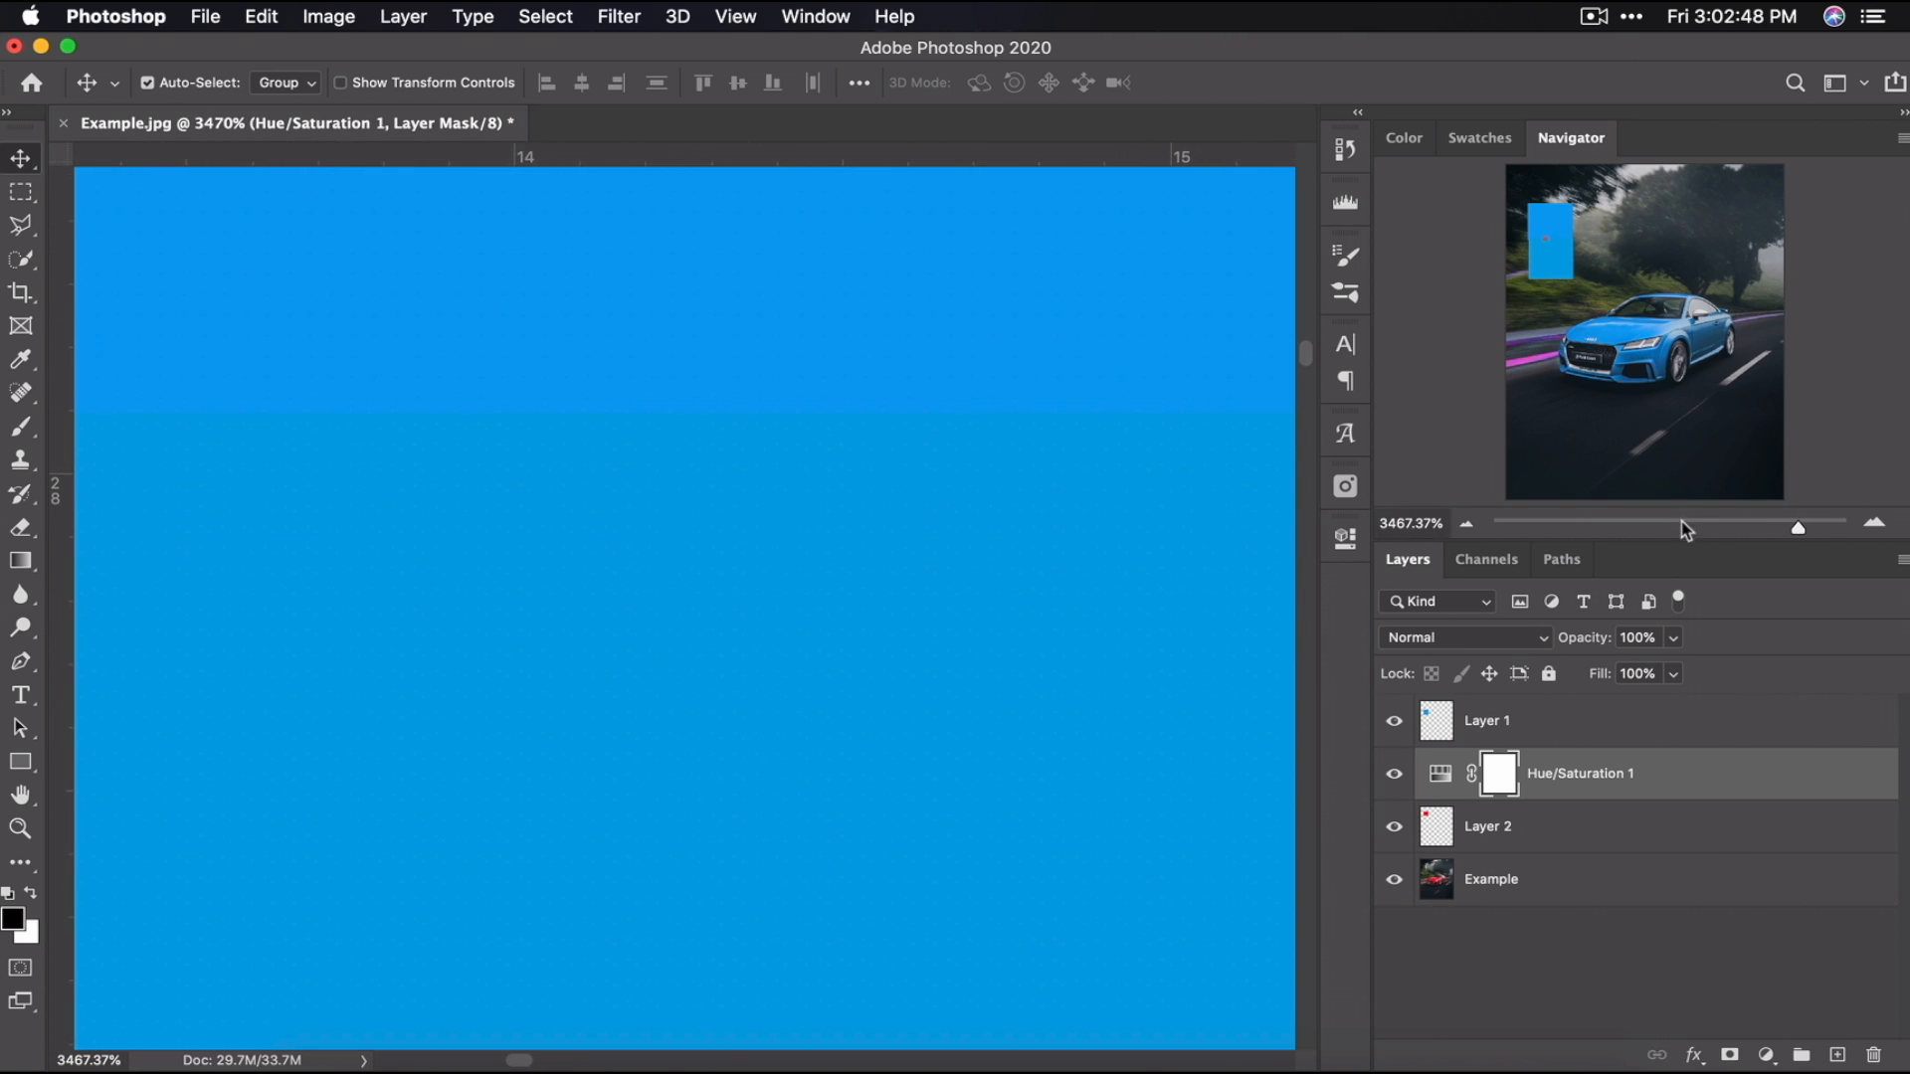
drag(1686, 529, 1640, 528)
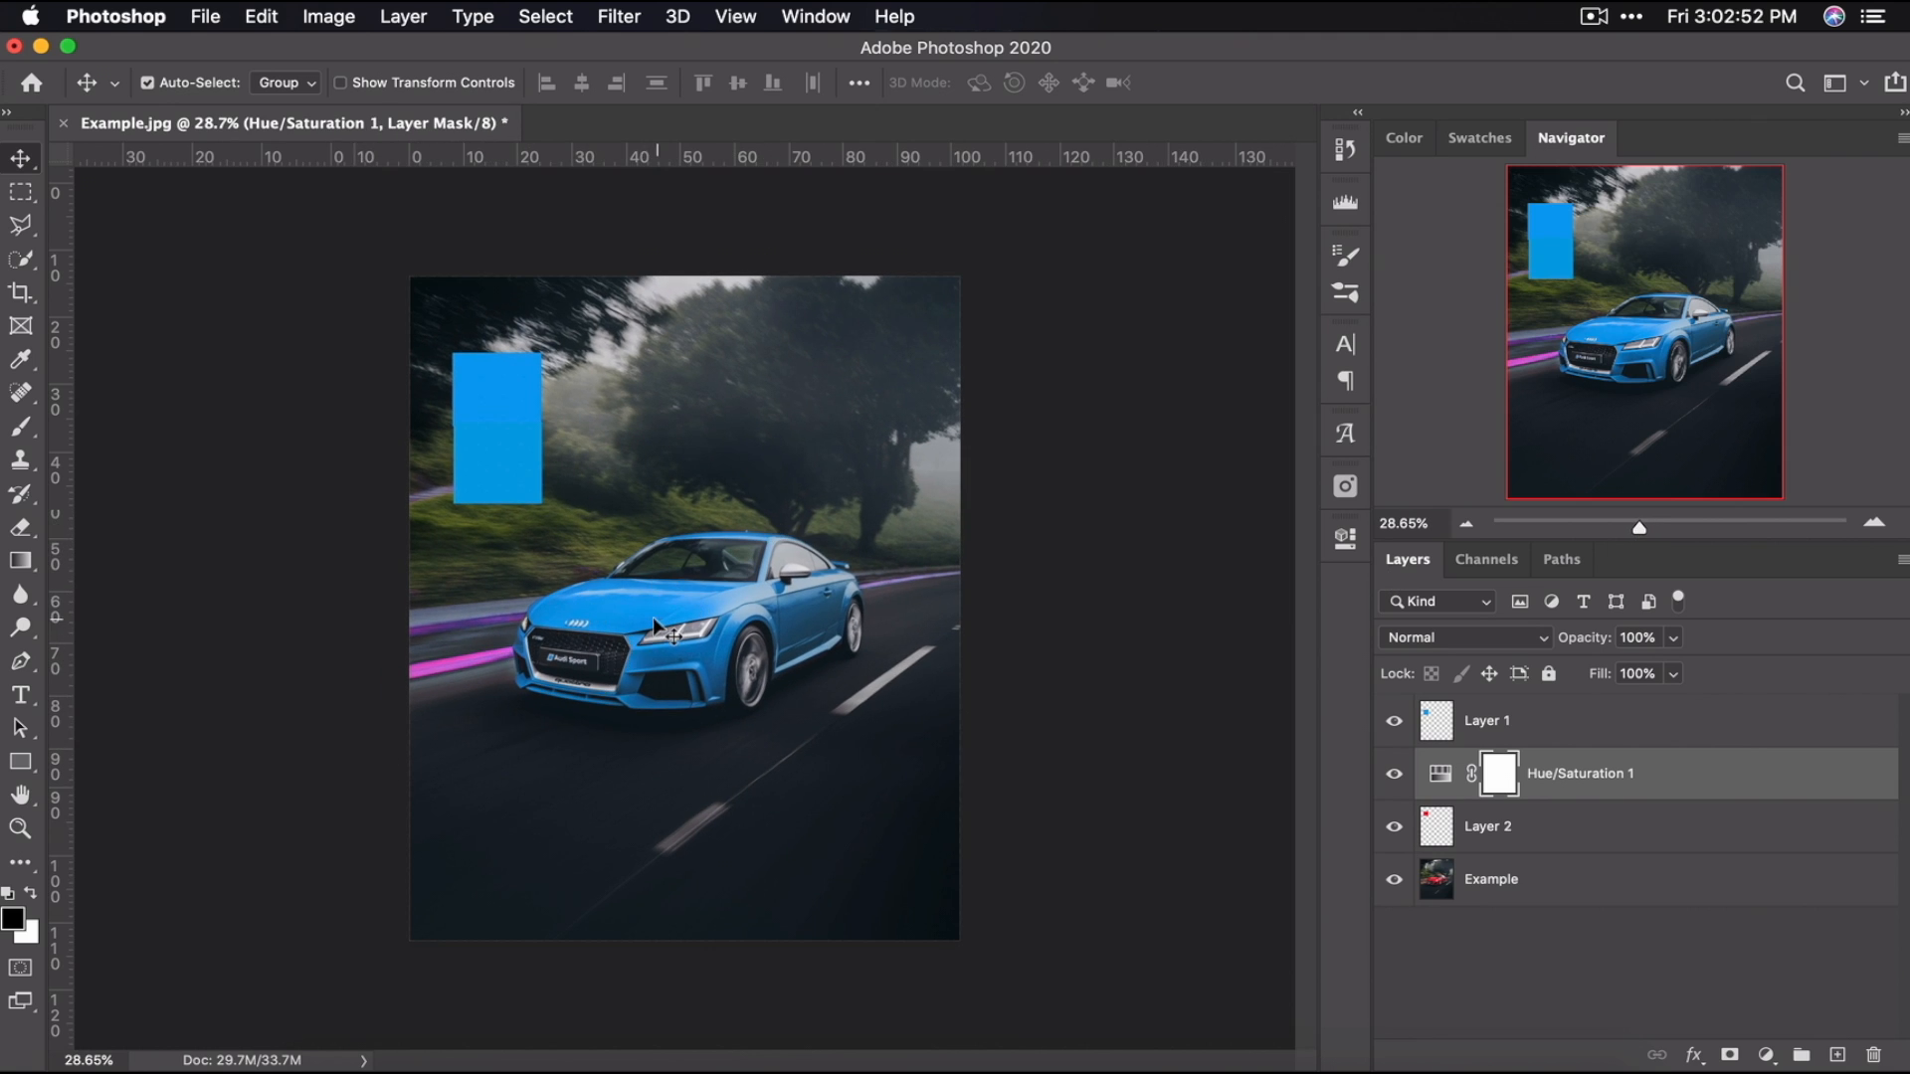
scroll(577, 694, up, 3)
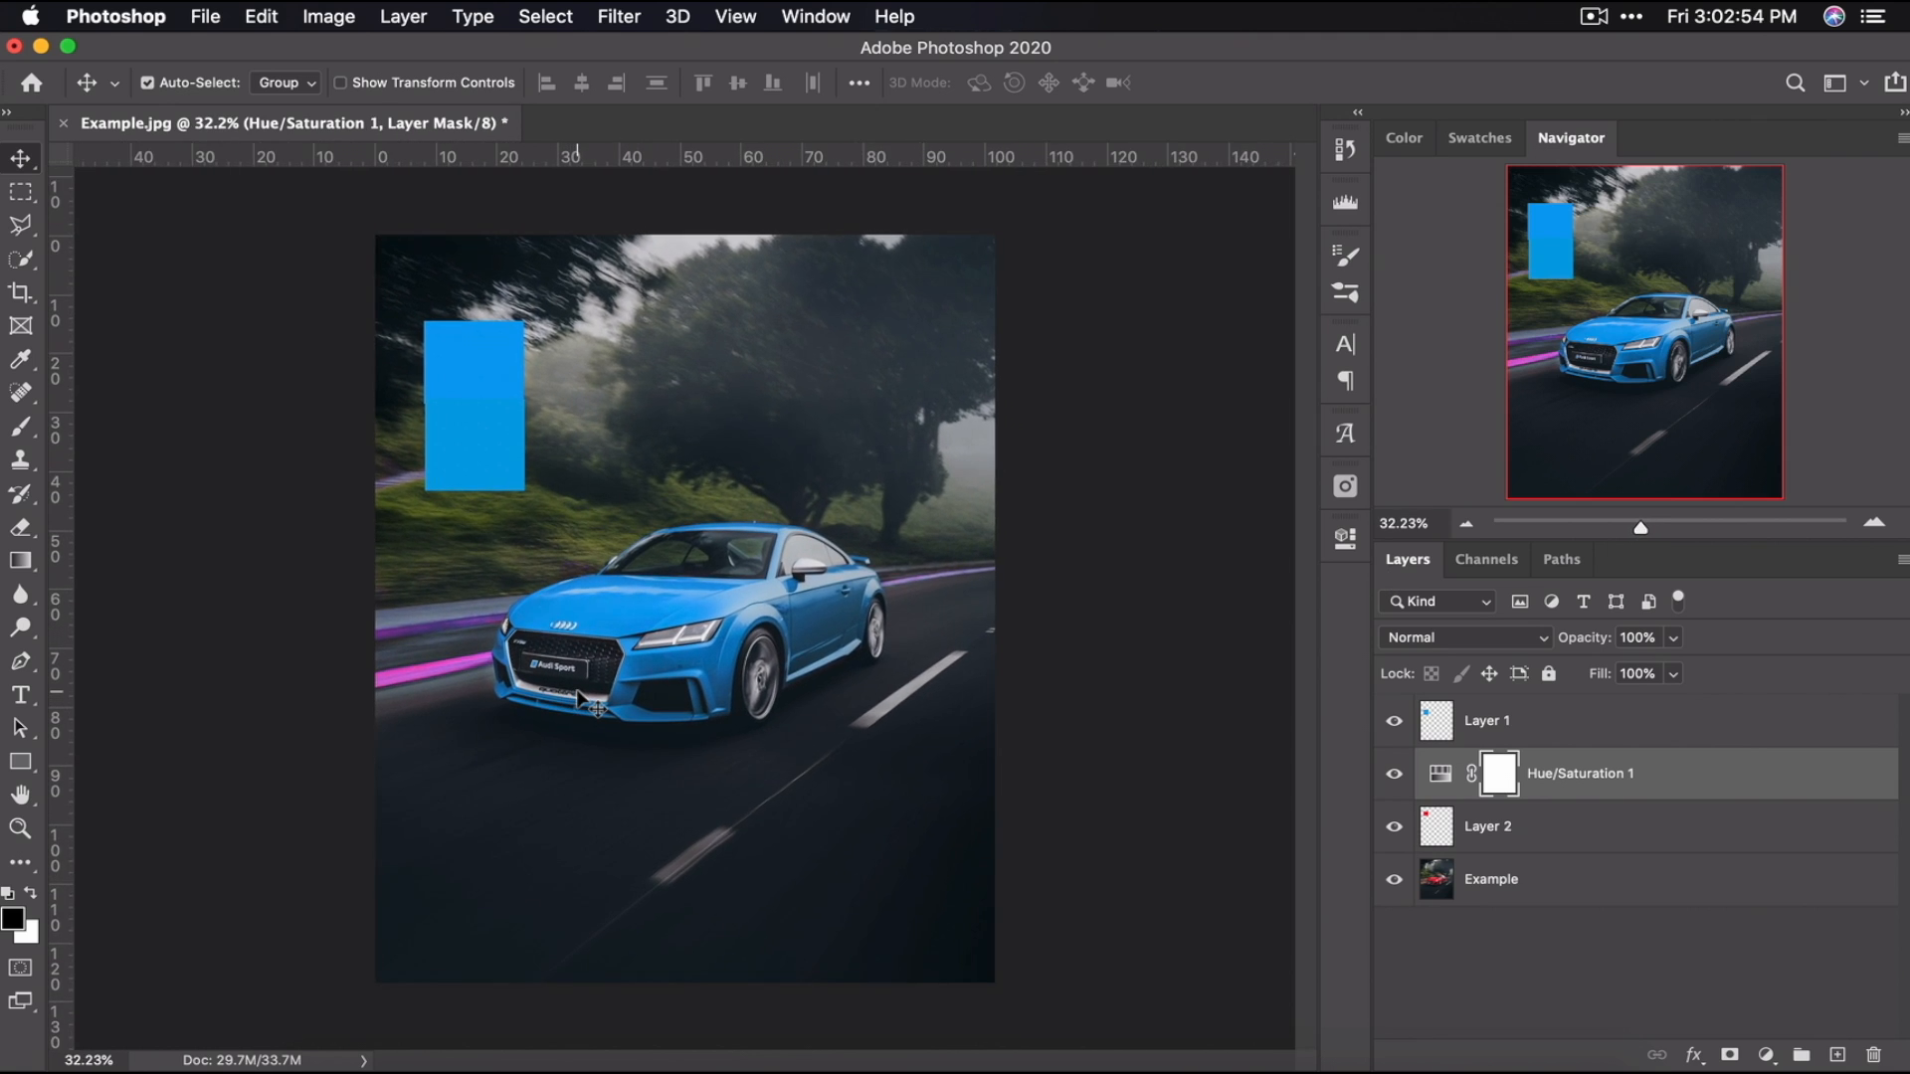
click(1533, 812)
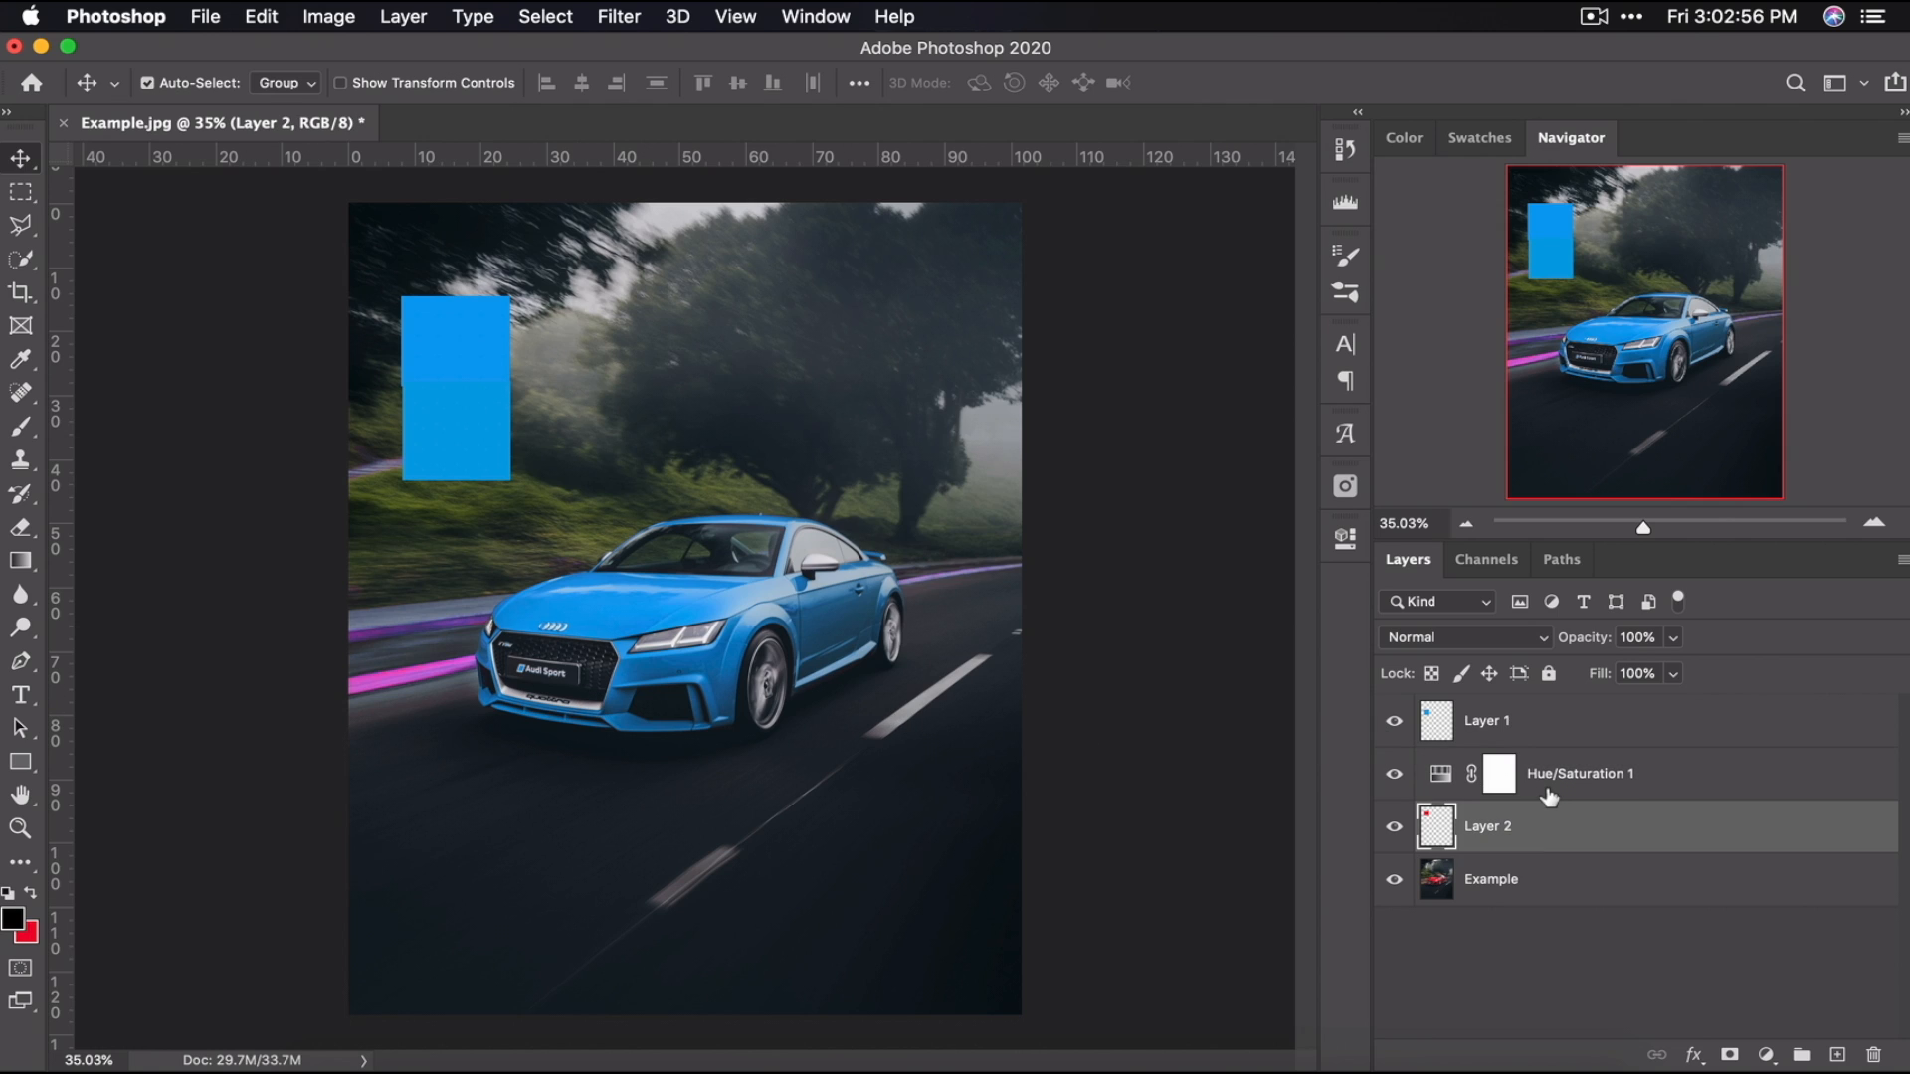
key(Delete)
click(1574, 731)
key(Delete)
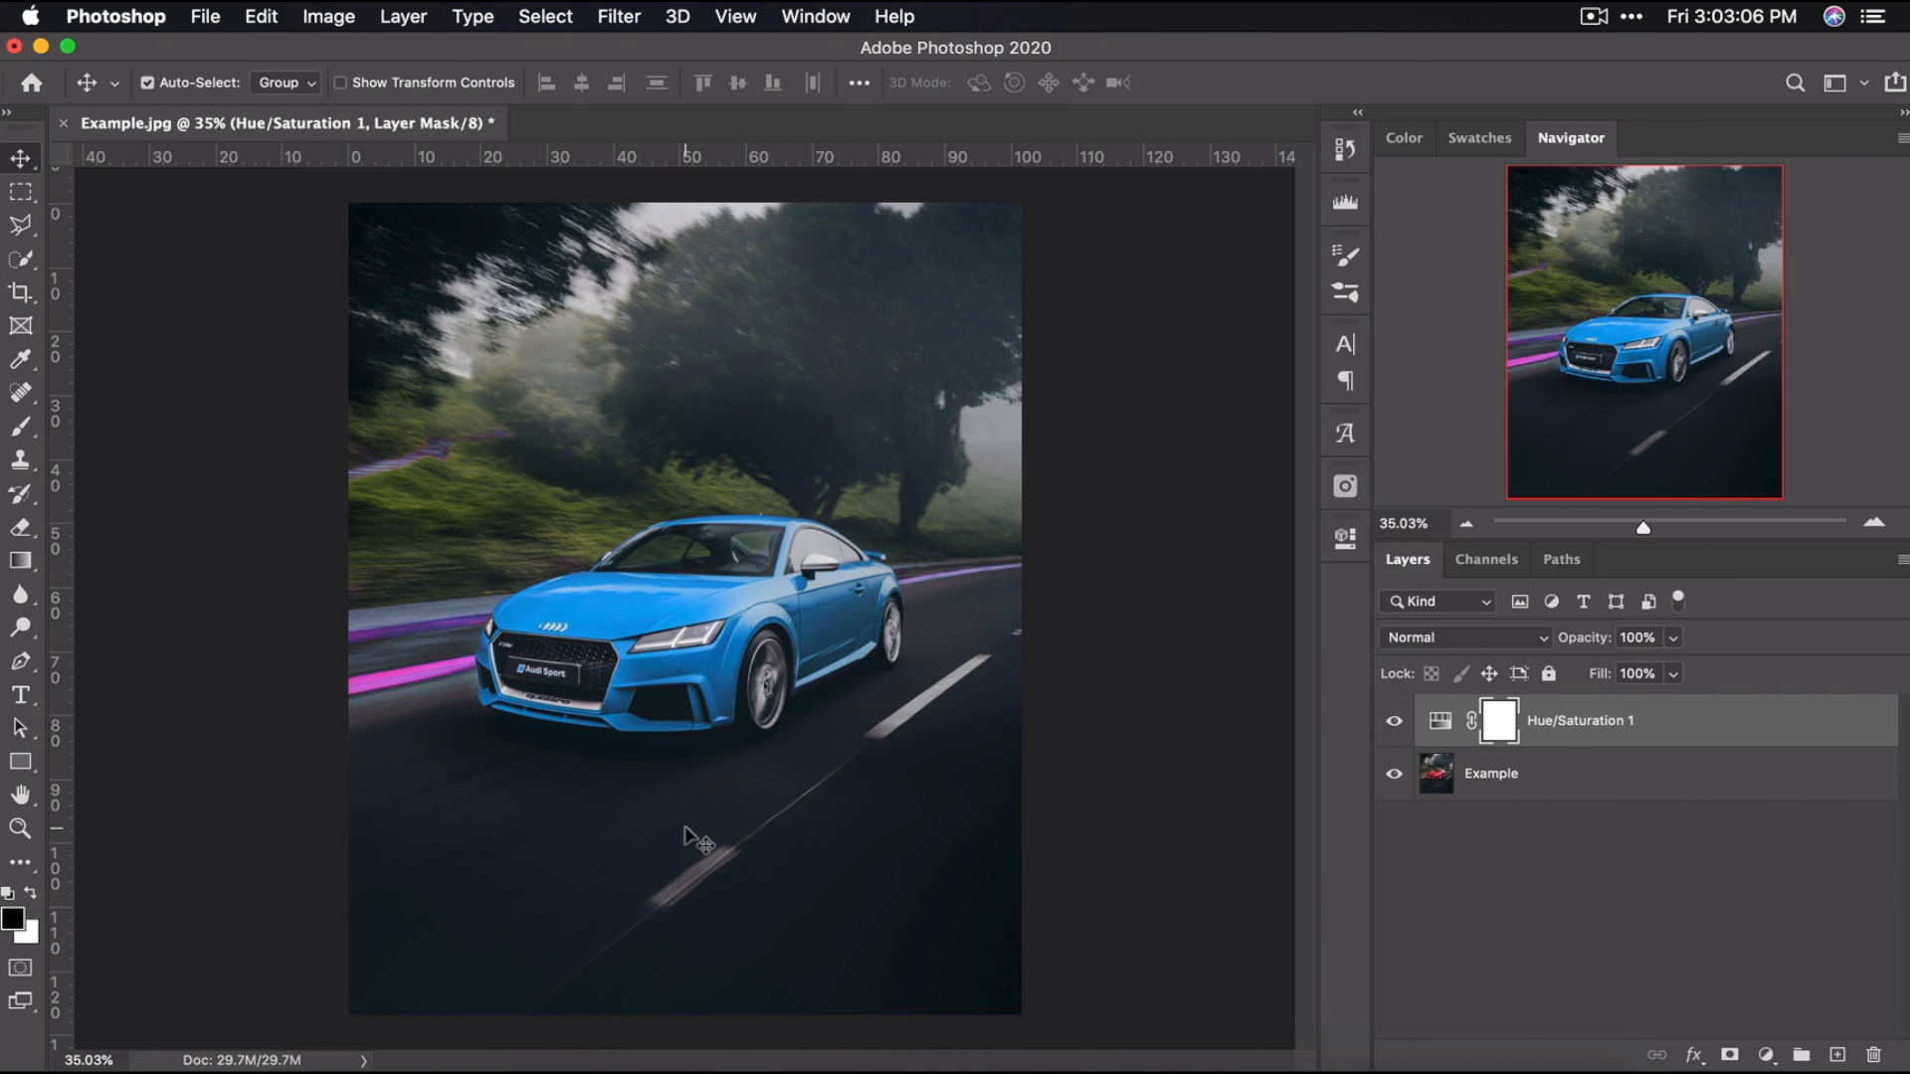
- Paint black on the Hue/Saturation mask with a 175 px brush over the road and its pink and purple stripes in front of the car
key(b)
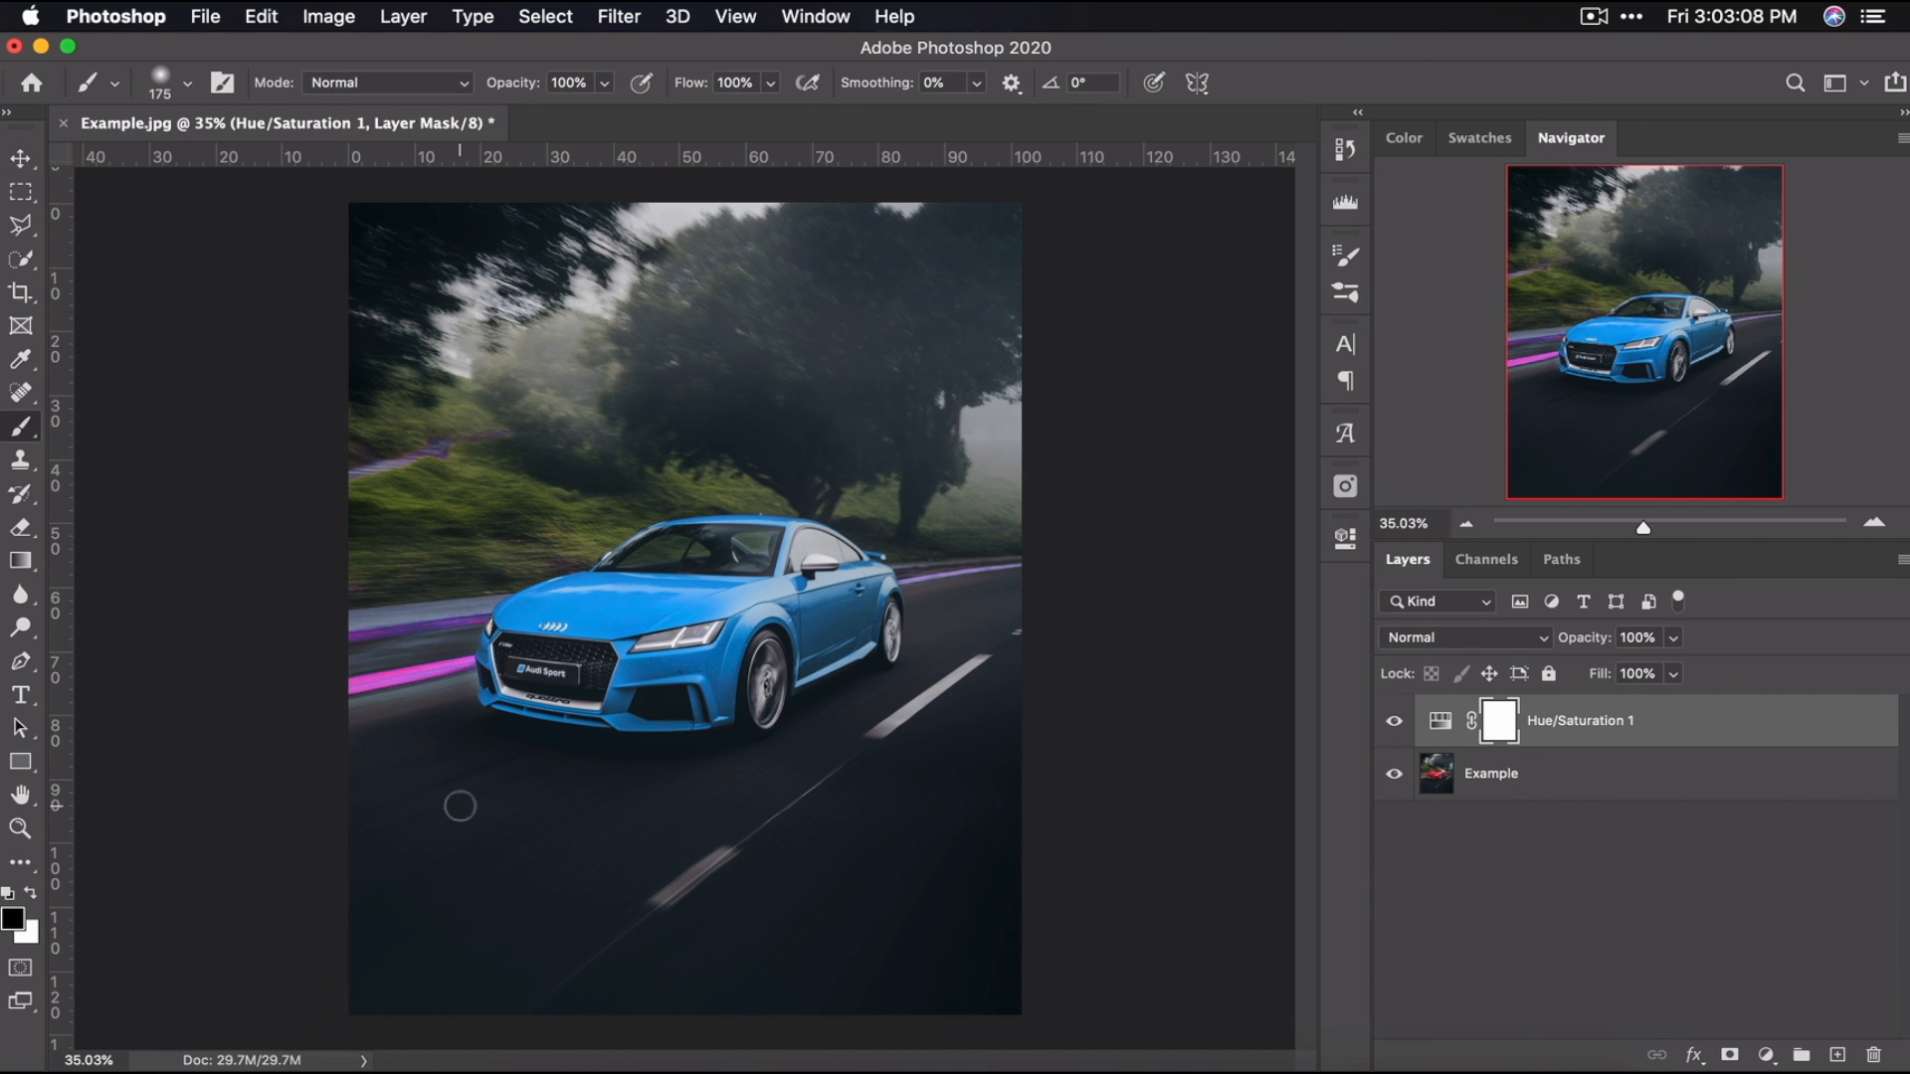
scroll(383, 703, up, 5)
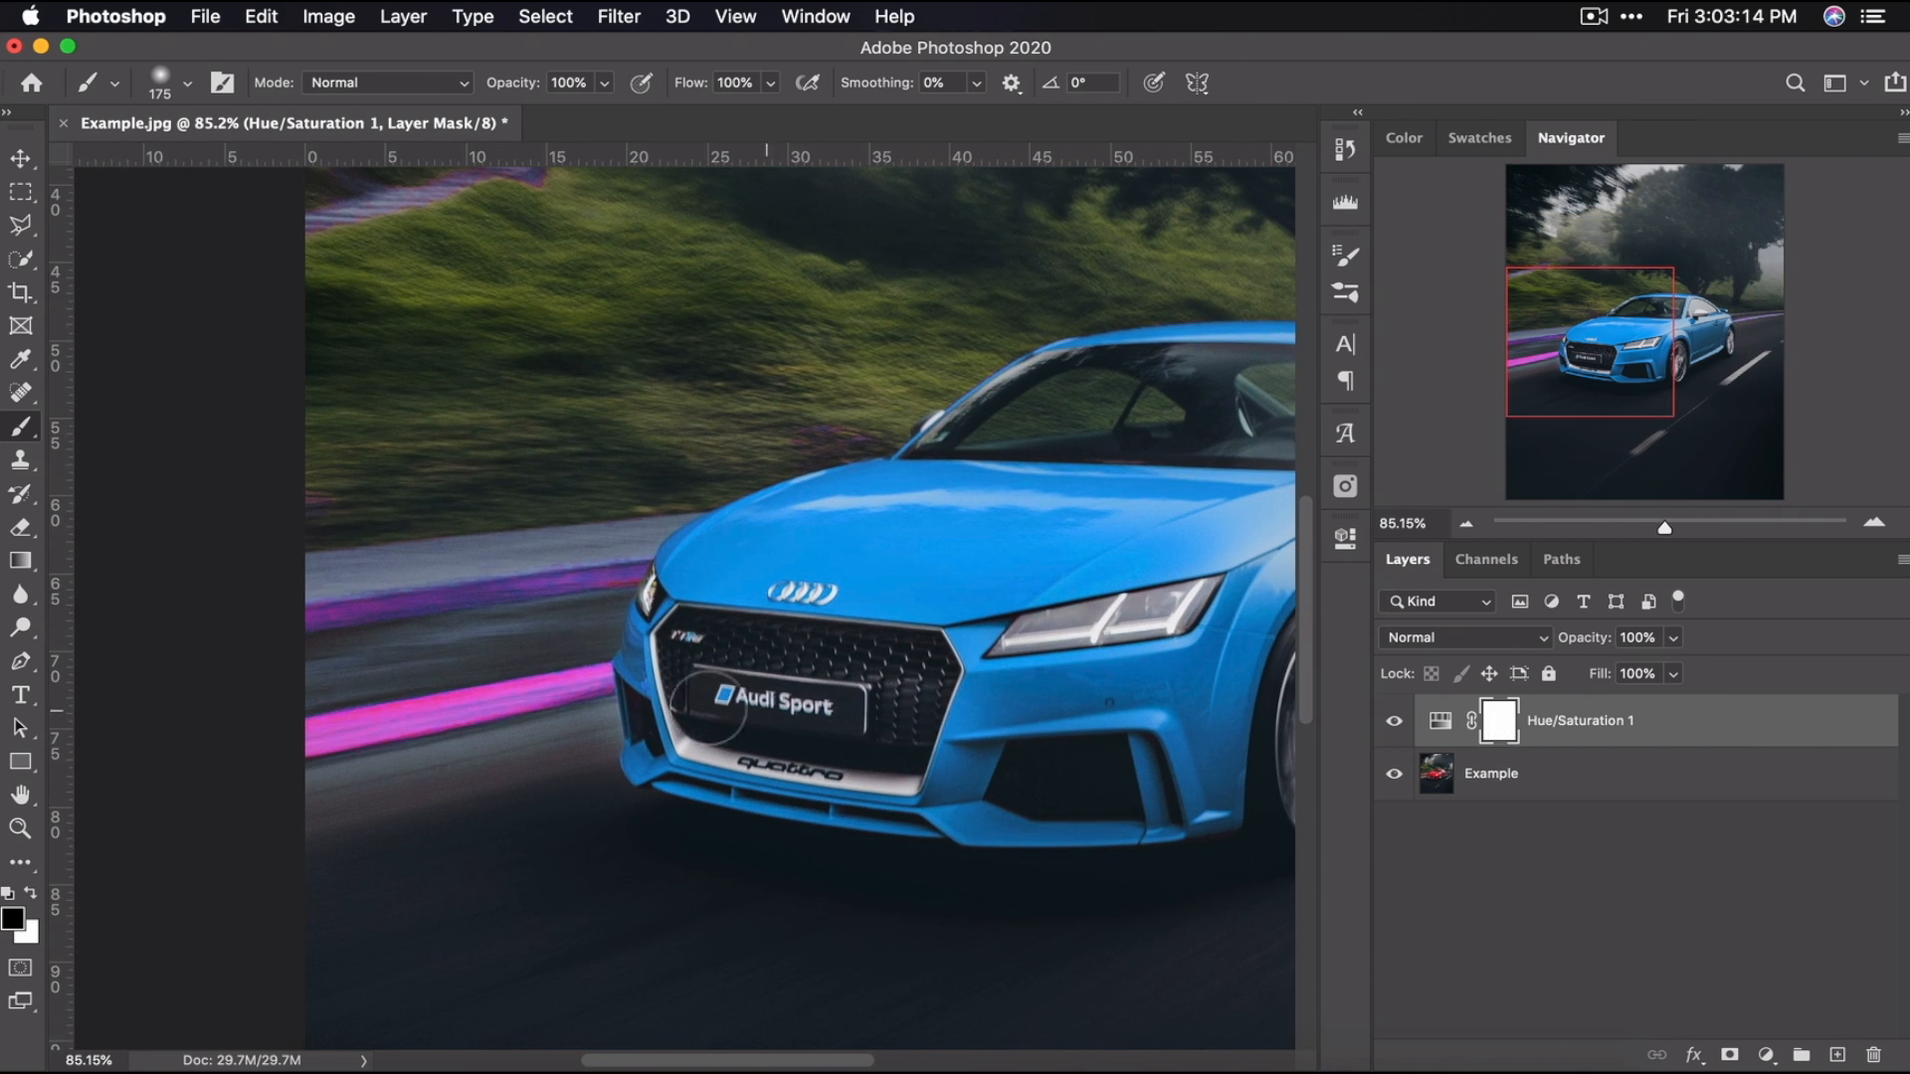
mouse_move(440, 737)
mouse_down()
mouse_move(358, 596)
mouse_move(342, 797)
mouse_move(323, 614)
mouse_move(356, 501)
mouse_move(332, 606)
mouse_move(369, 576)
mouse_move(395, 604)
mouse_move(418, 767)
mouse_move(449, 616)
mouse_move(513, 814)
mouse_move(521, 609)
mouse_up()
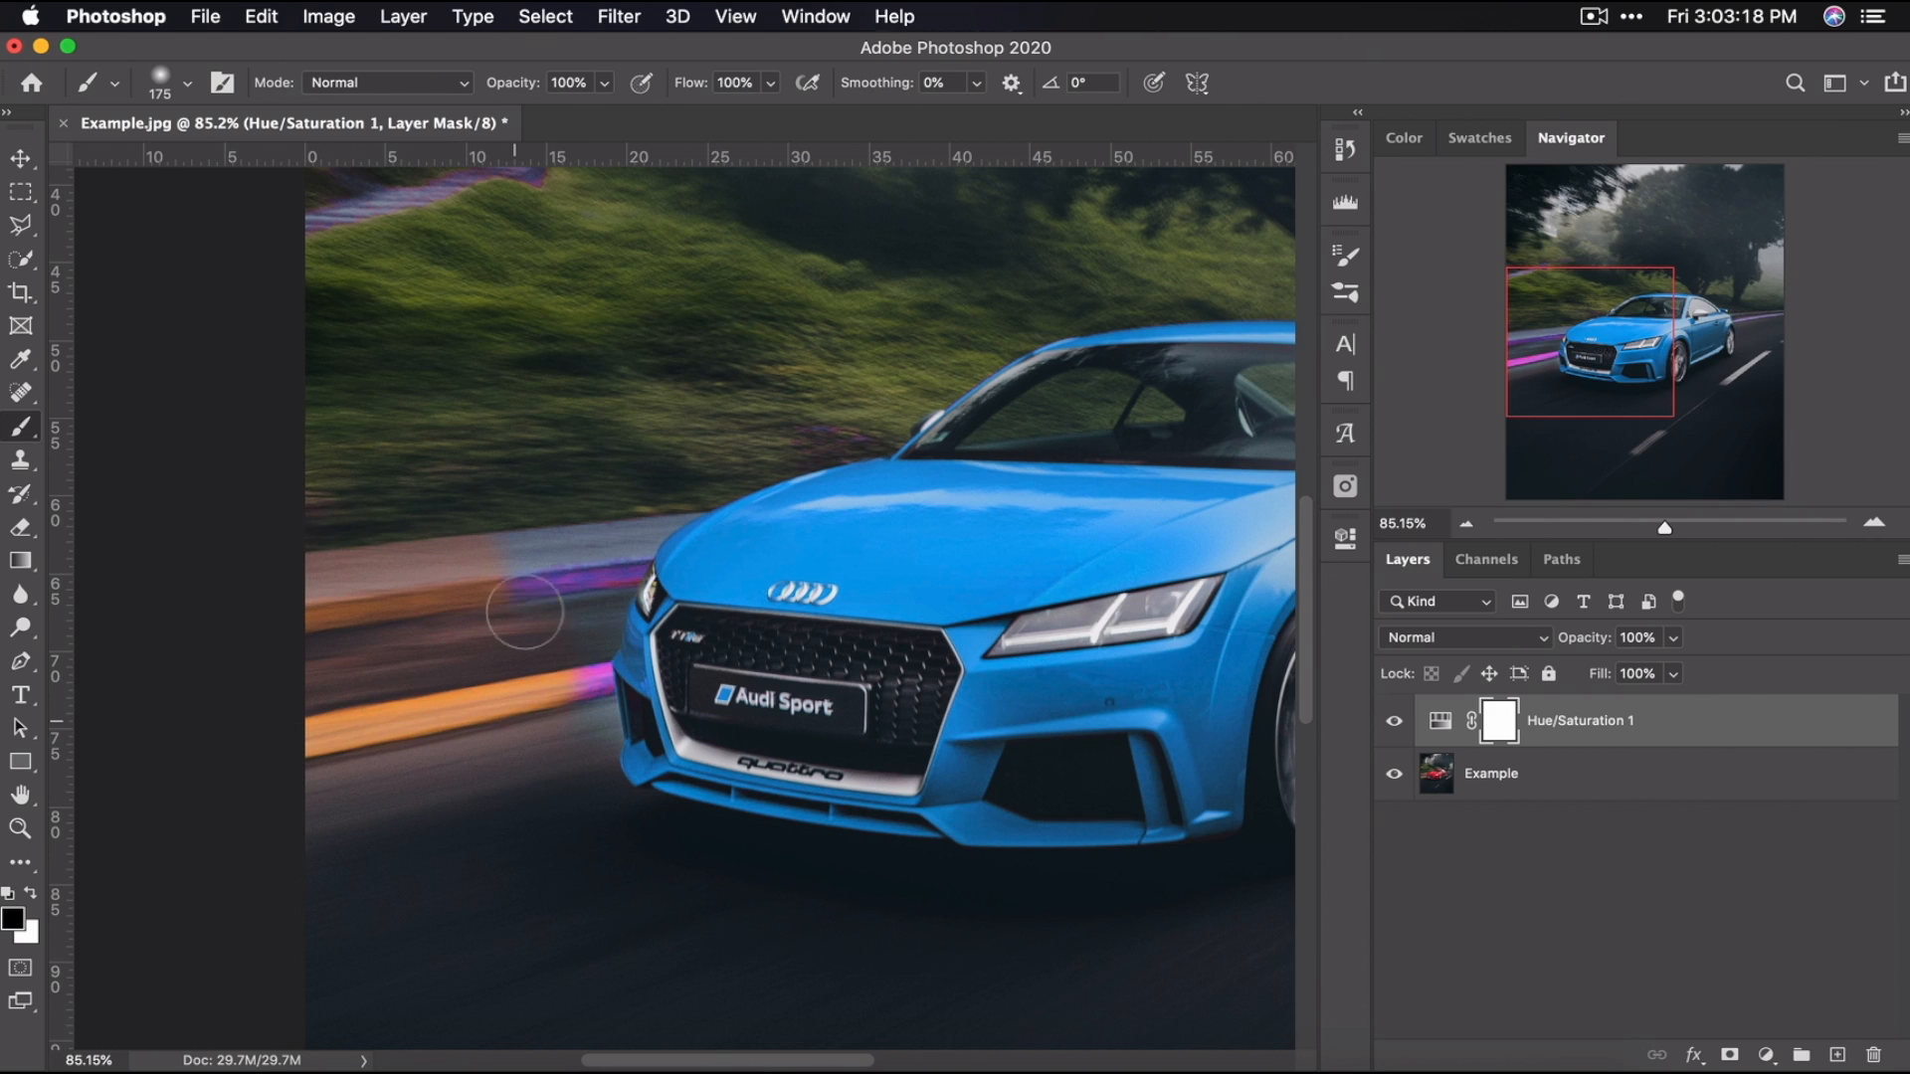
- Reduce the brush to 40 px and mask the adjustment off the road close to the car's front bumper, undoing the stray stroke
scroll(516, 439, up, 2)
scroll(517, 445, up, 8)
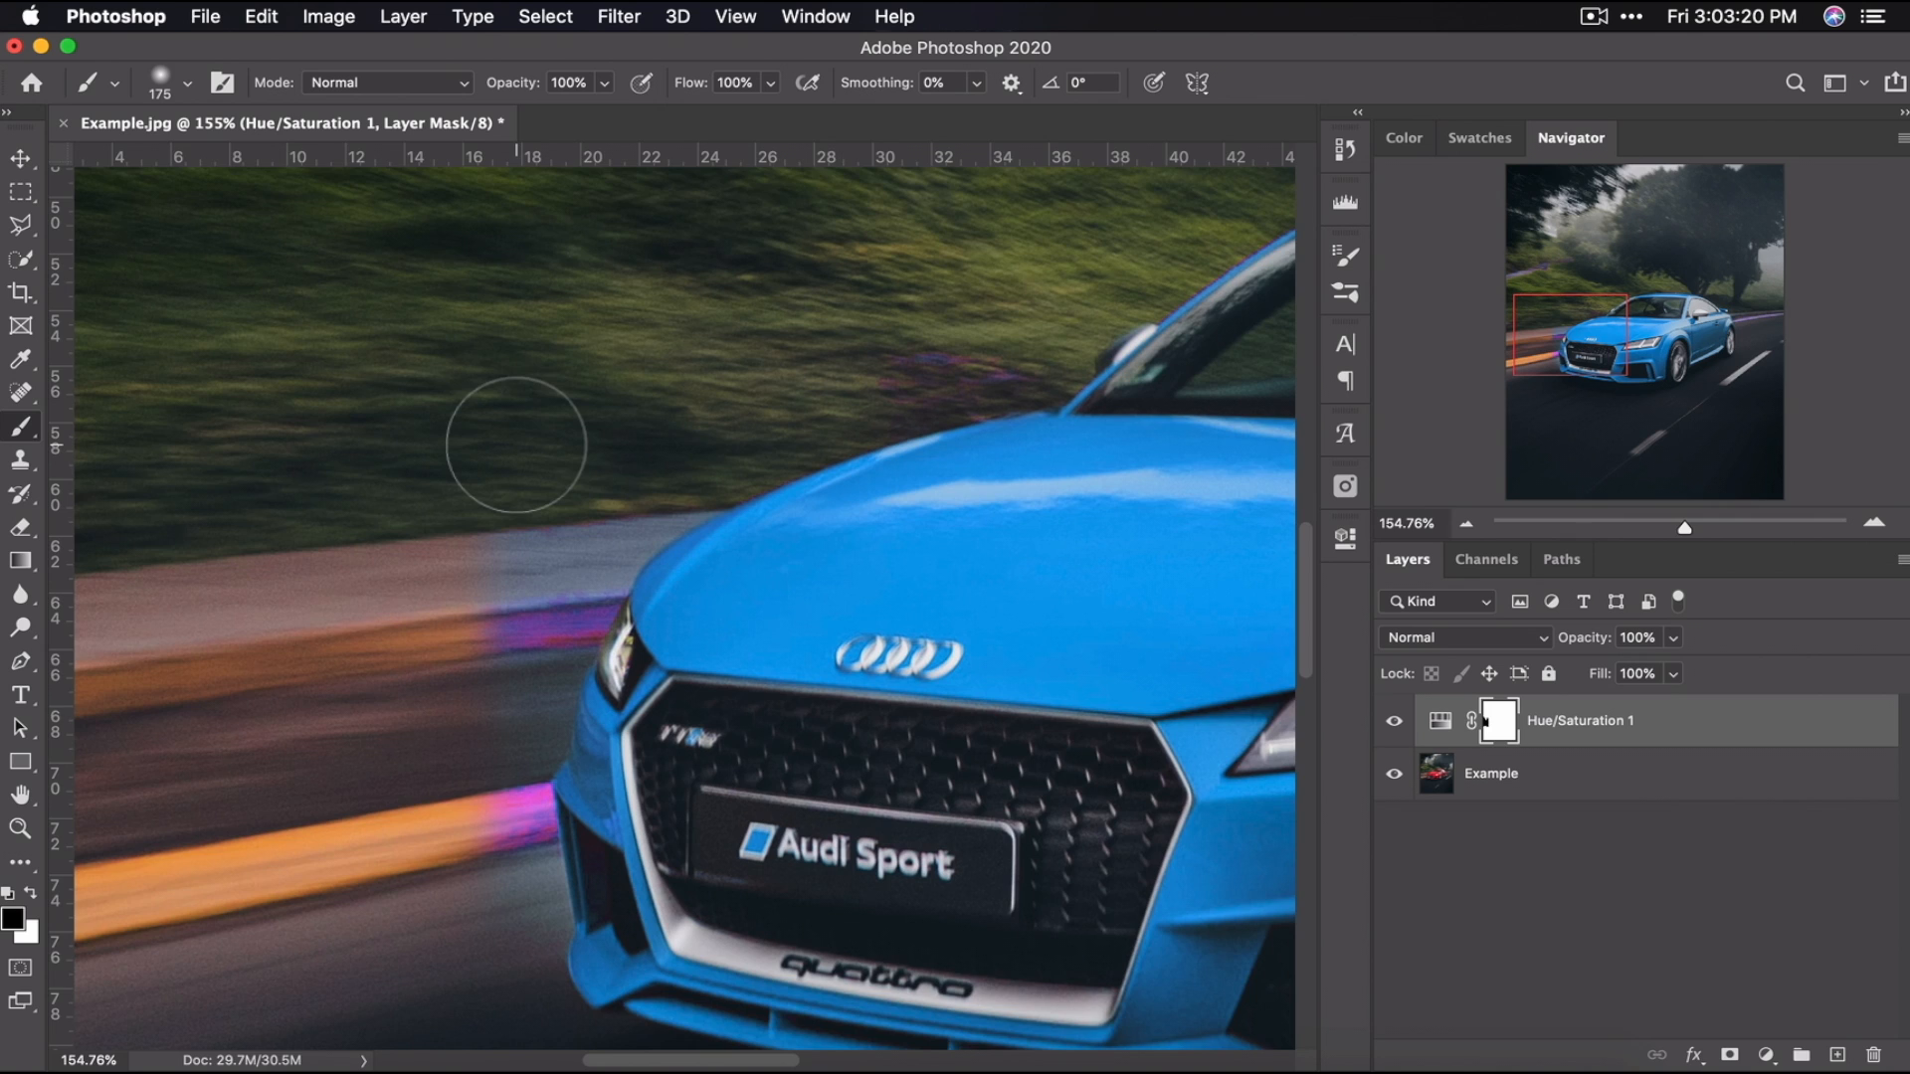
key([)
key([)
key([)
key([)
key([)
key([)
key([)
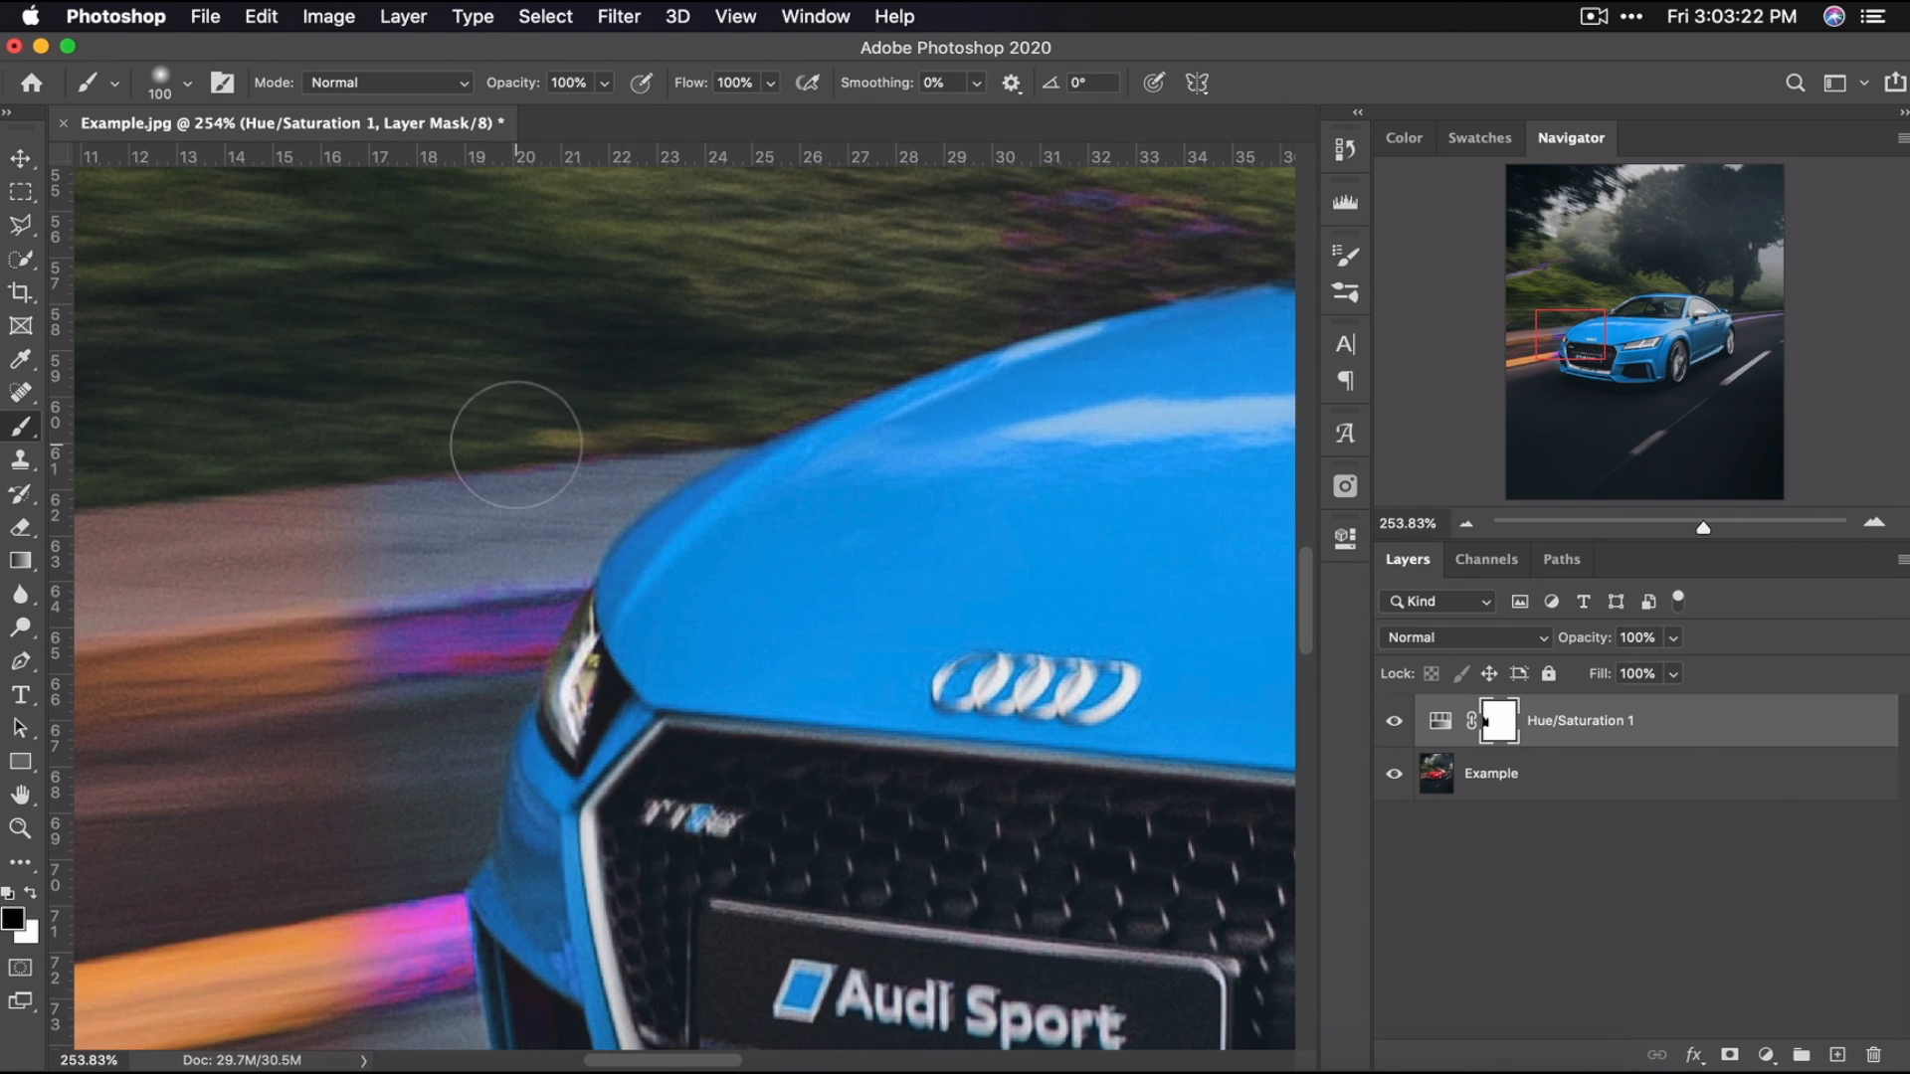
scroll(516, 444, left, 3)
scroll(516, 443, down, 2)
scroll(516, 444, up, 2)
mouse_move(686, 378)
mouse_down()
mouse_move(981, 213)
mouse_move(821, 385)
mouse_move(662, 462)
mouse_up()
key(super+z)
key(super+z)
key([)
key([)
drag(644, 842, 647, 848)
scroll(647, 849, up, 4)
scroll(647, 849, up, 2)
scroll(646, 848, down, 7)
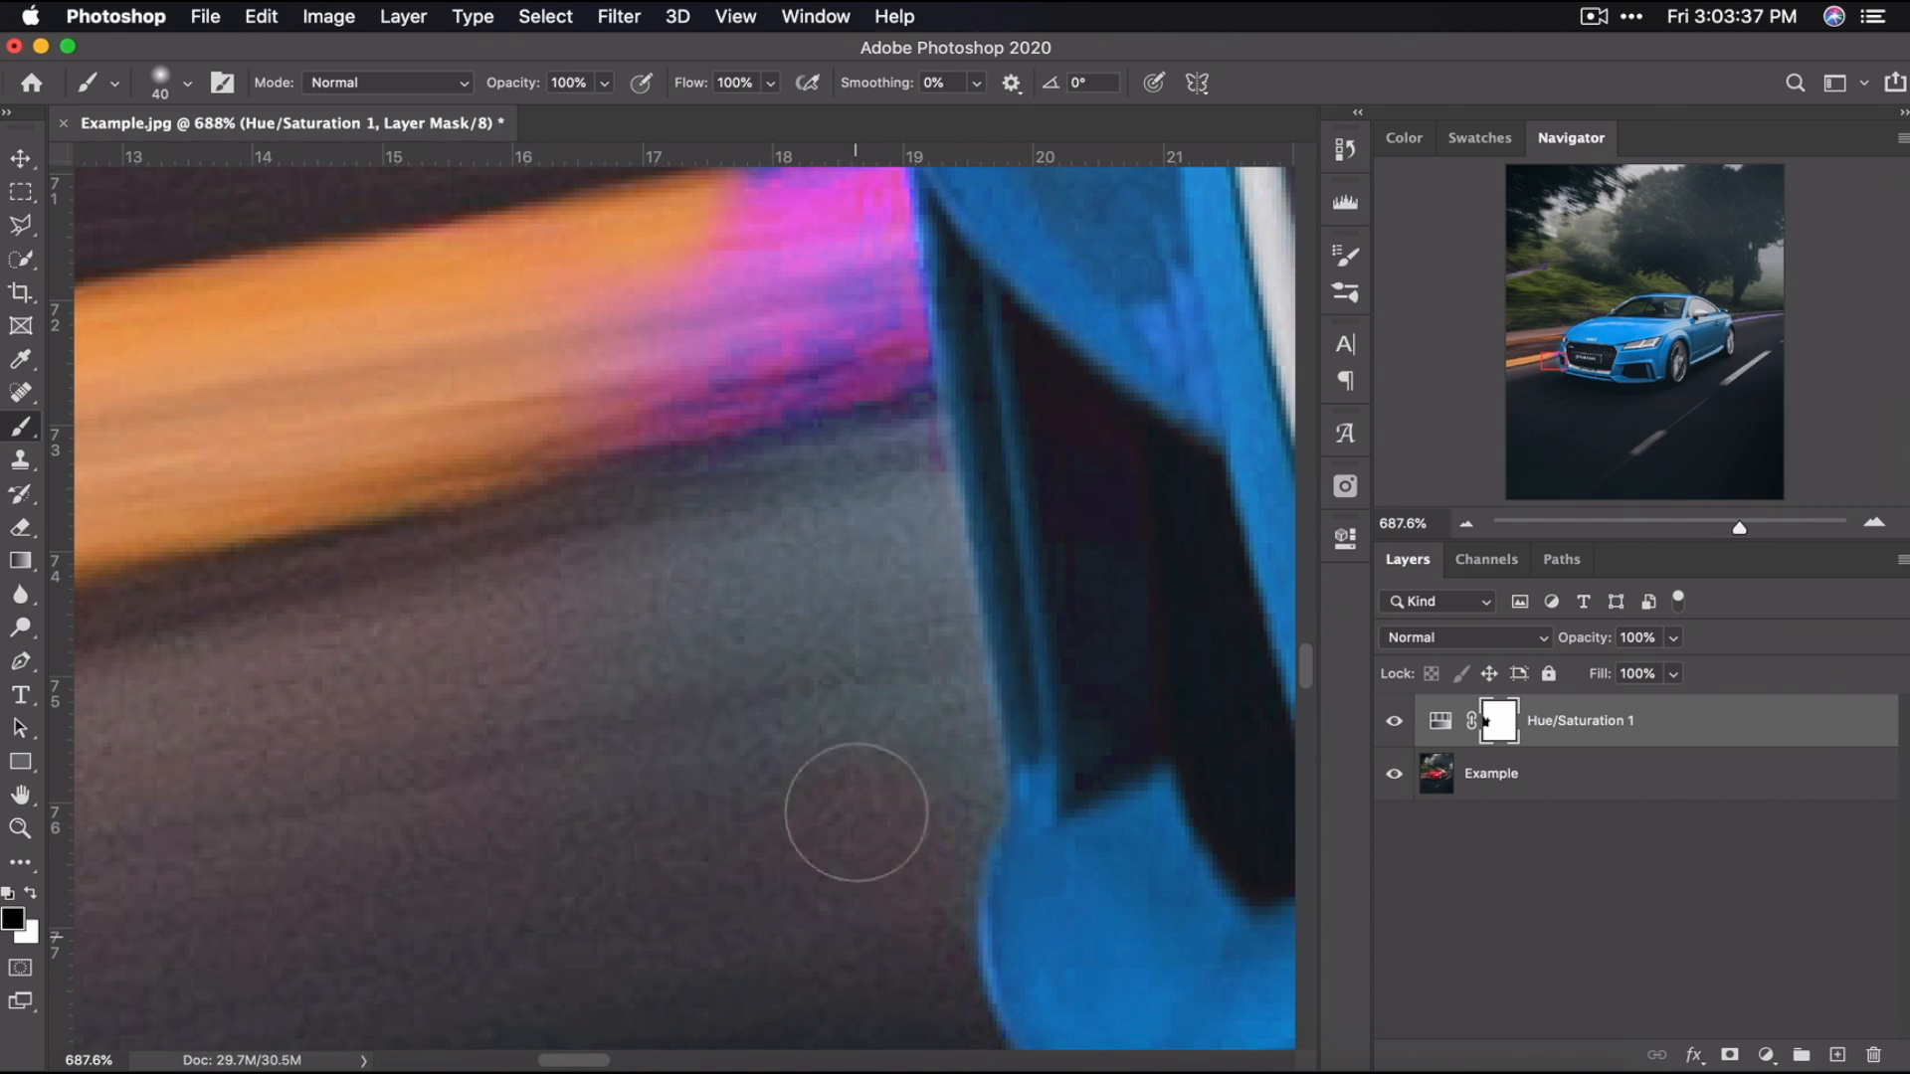
- Paint the mask over the remaining pink stripe and tinted asphalt right up to the bumper's edge with the 40 px brush
mouse_move(857, 815)
mouse_down()
mouse_move(802, 698)
mouse_move(839, 739)
mouse_move(840, 677)
mouse_move(652, 789)
mouse_up()
scroll(652, 789, up, 4)
scroll(652, 788, right, 3)
drag(563, 519, 390, 740)
scroll(390, 740, down, 3)
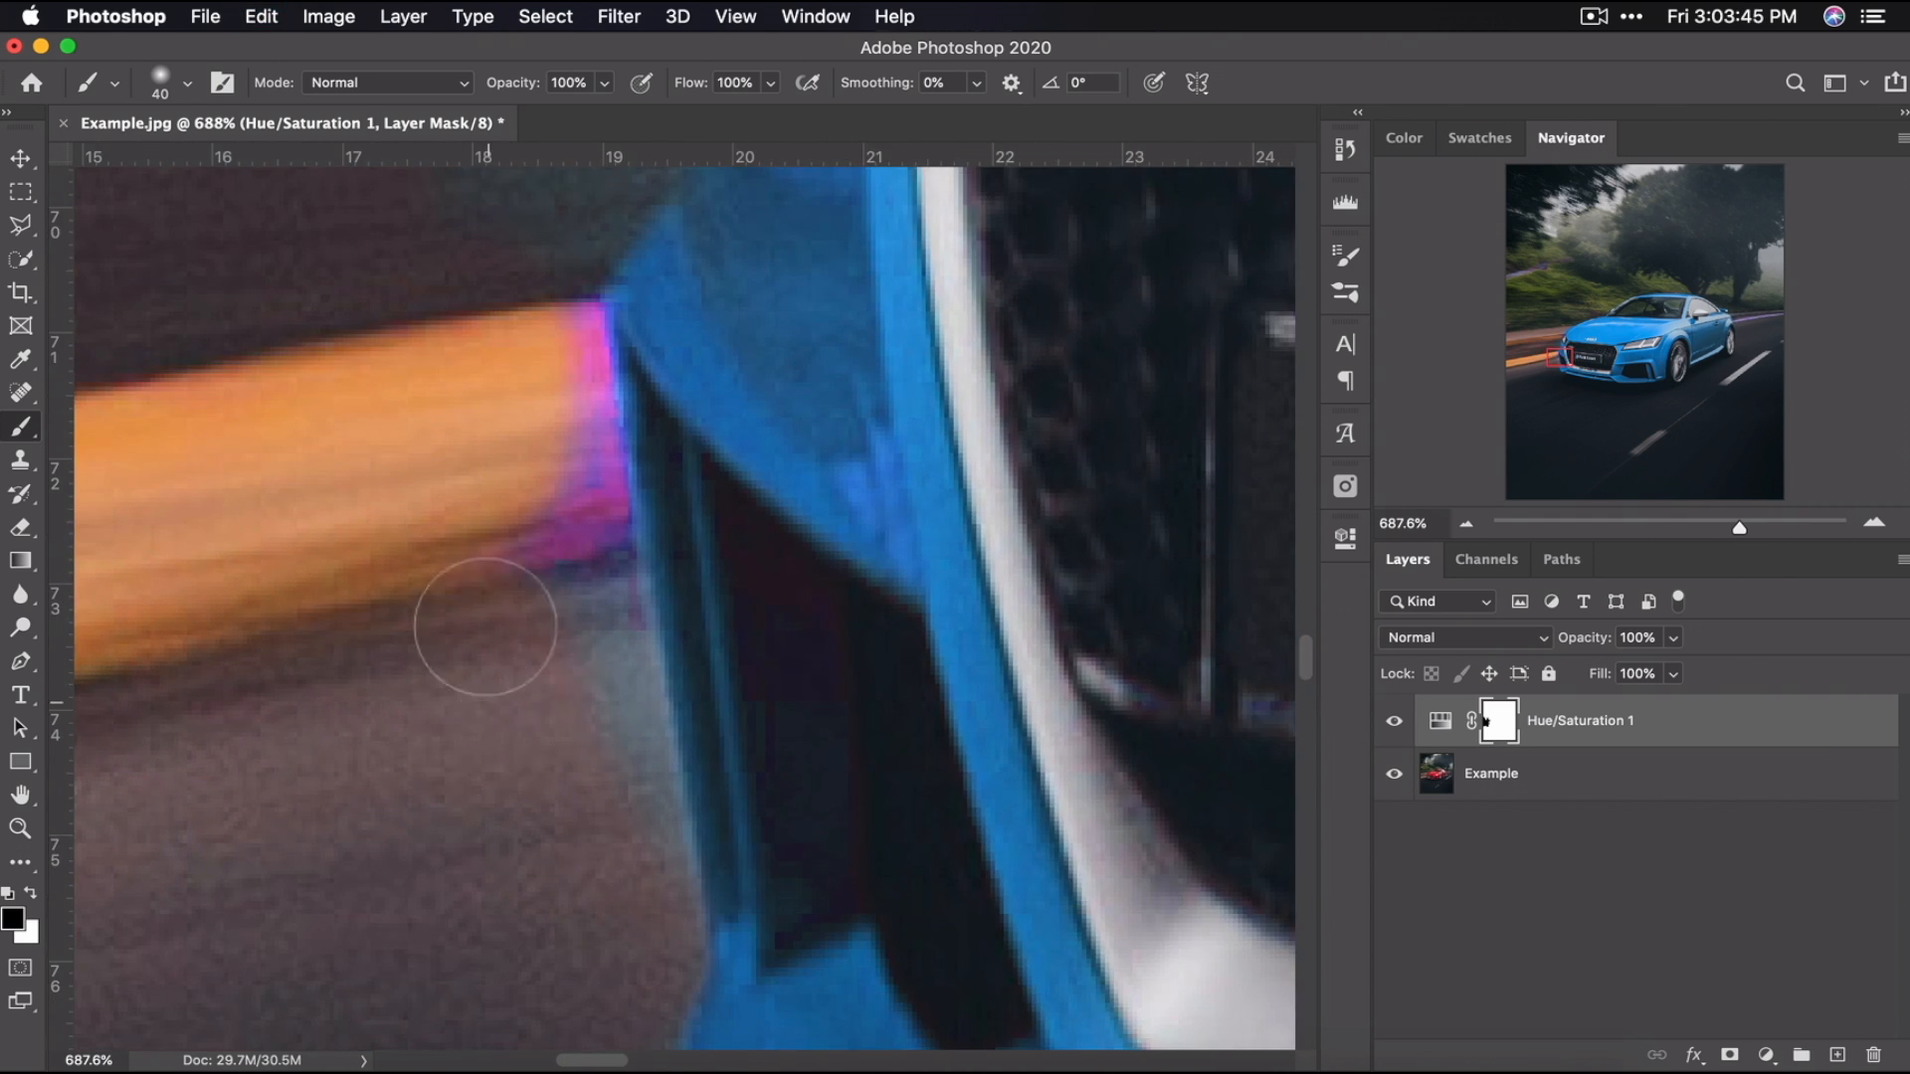
drag(617, 646, 598, 910)
drag(569, 507, 547, 363)
- Reduce the brush to 25 px and mask the roadside along the outline of the front fender, headlight and hood
scroll(520, 642, up, 4)
scroll(521, 642, right, 1)
key([)
key([)
key([)
scroll(373, 863, right, 2)
scroll(373, 863, up, 2)
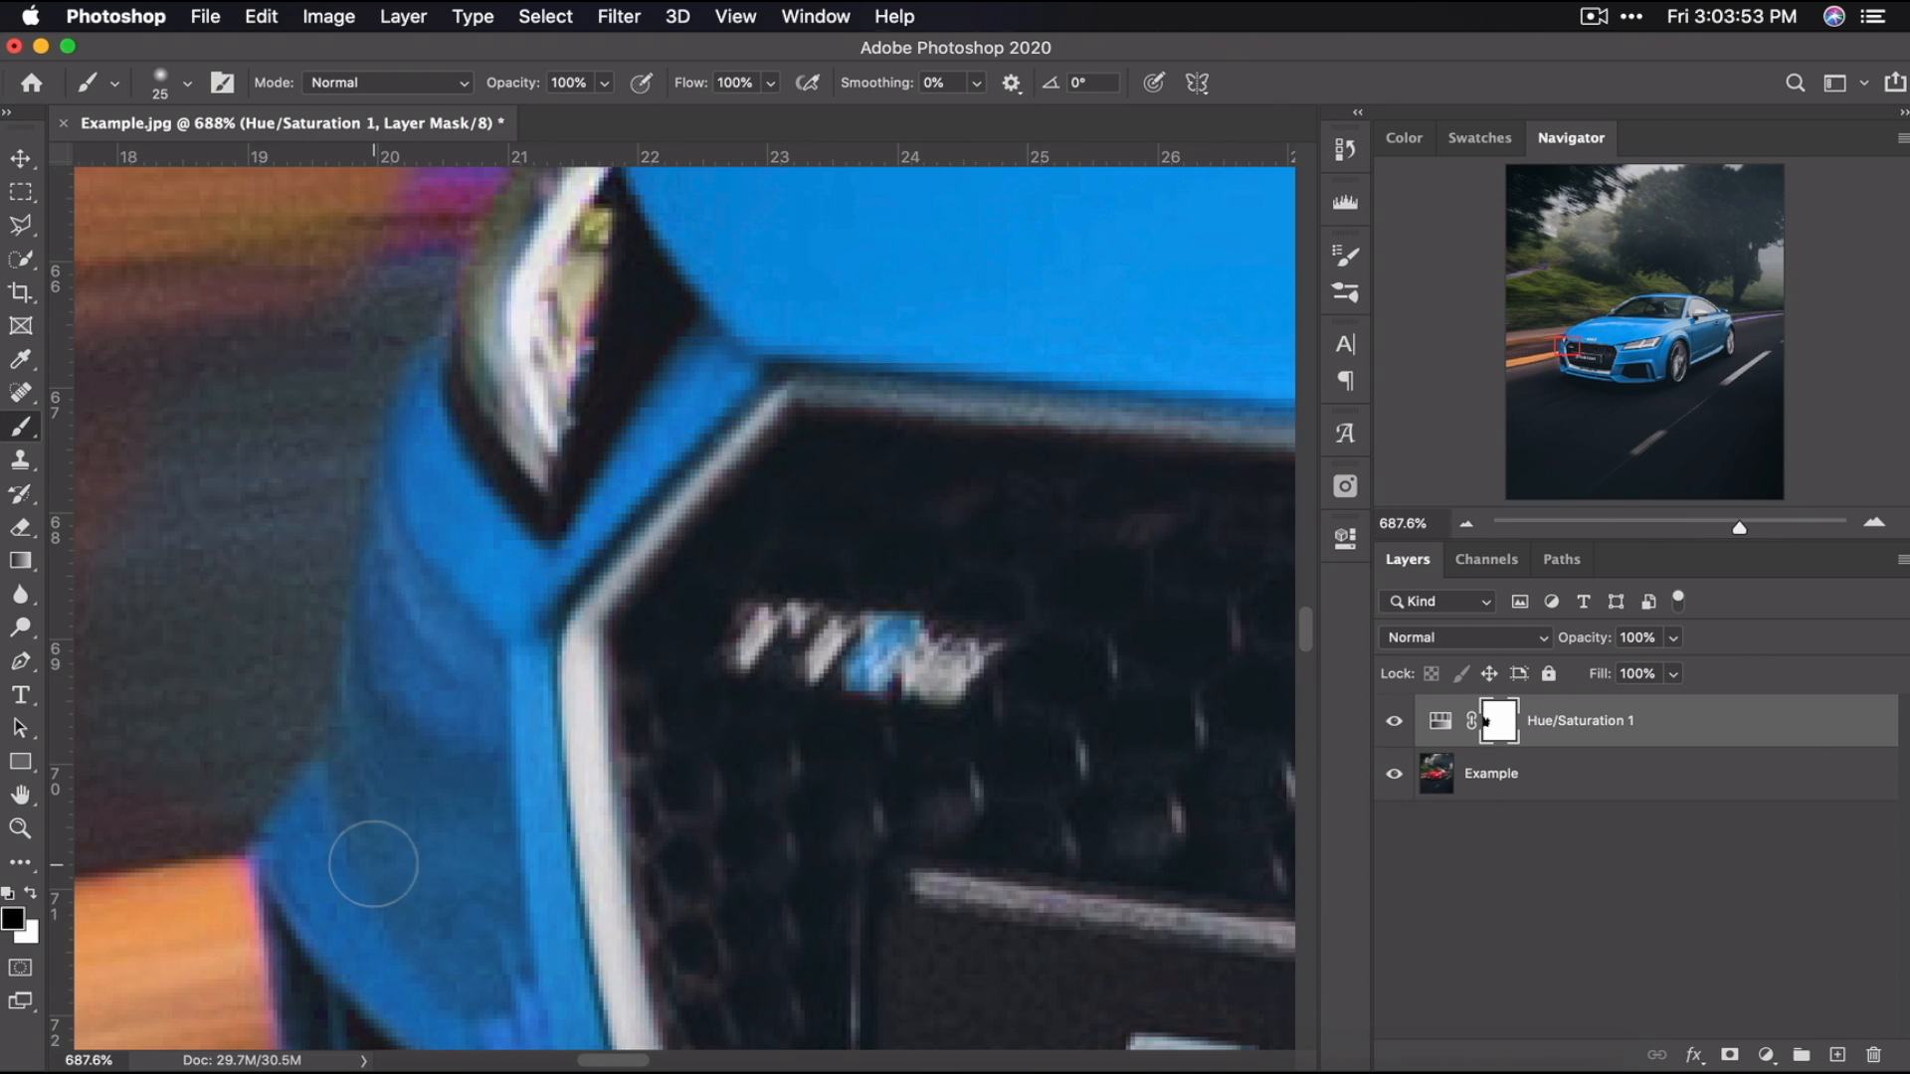
scroll(286, 712, up, 1)
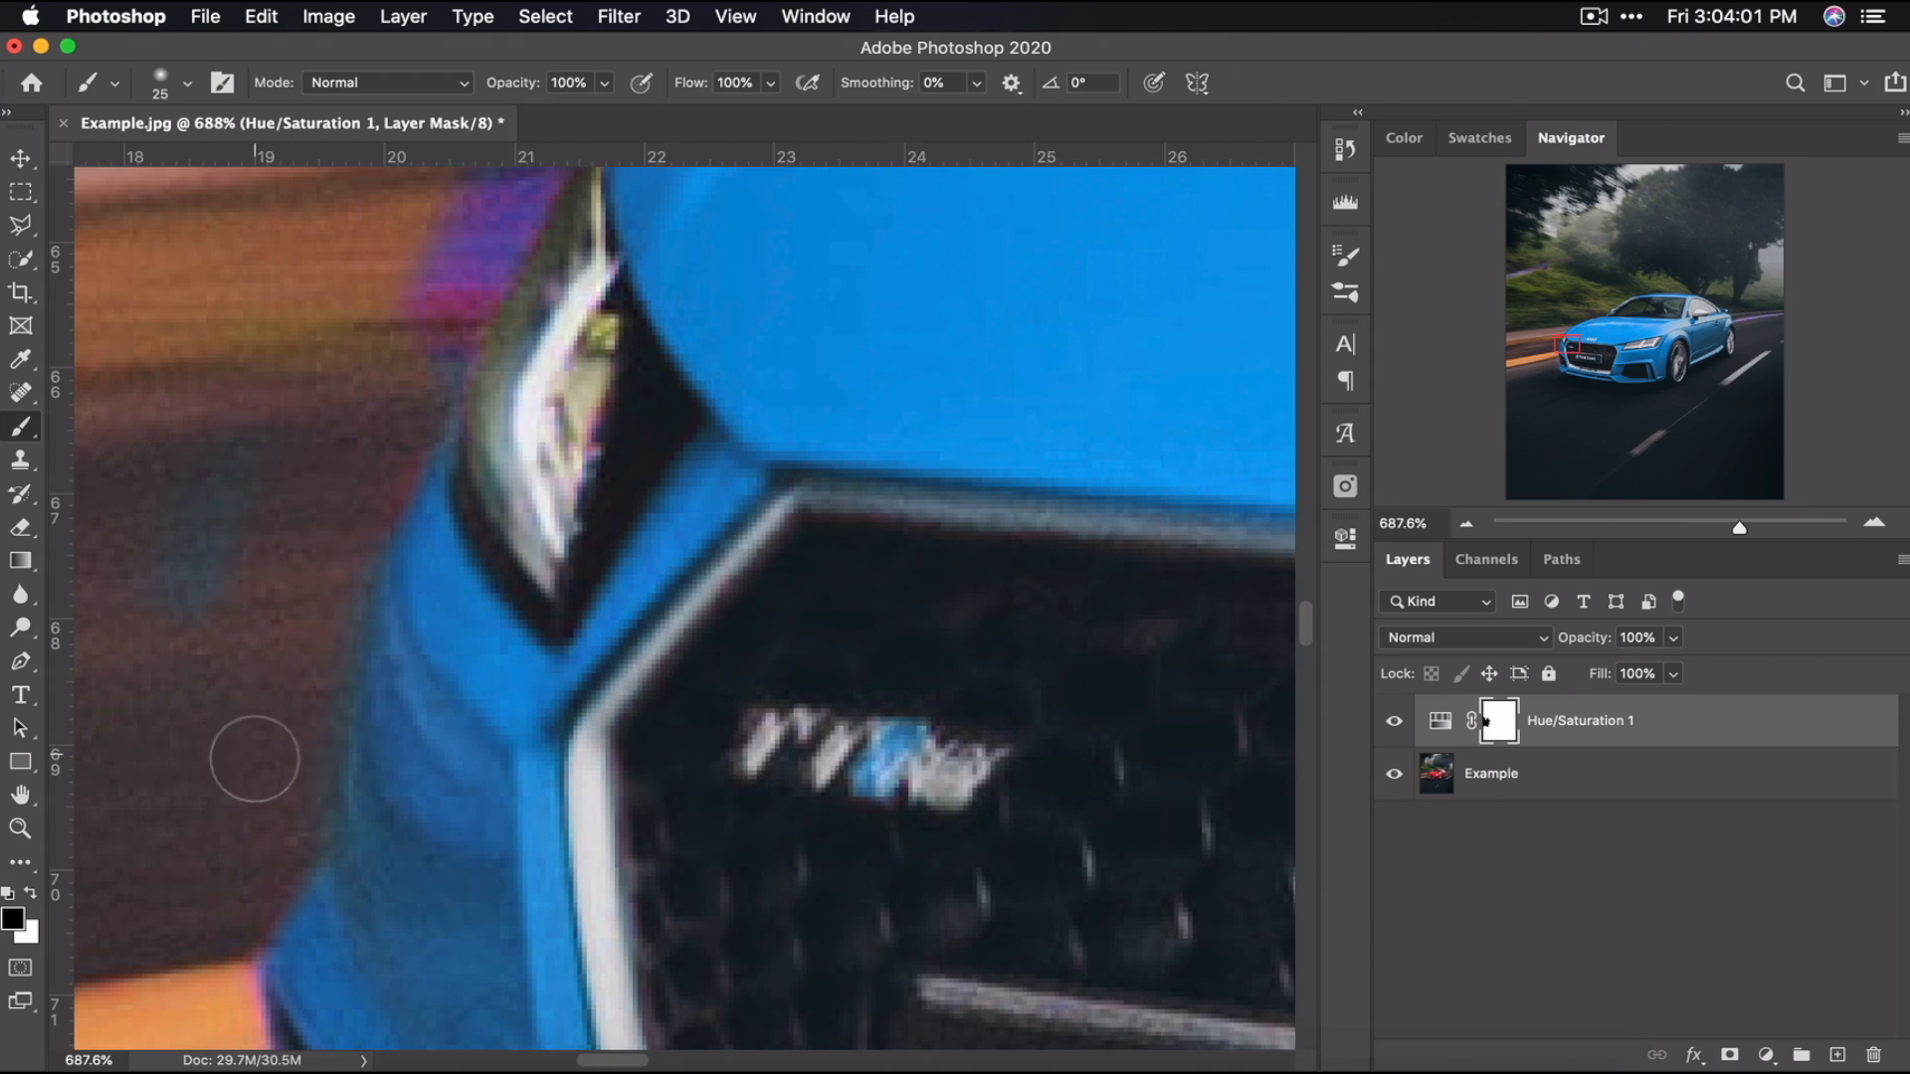
scroll(107, 610, up, 3)
scroll(320, 682, right, 1)
scroll(417, 587, up, 2)
scroll(417, 586, right, 1)
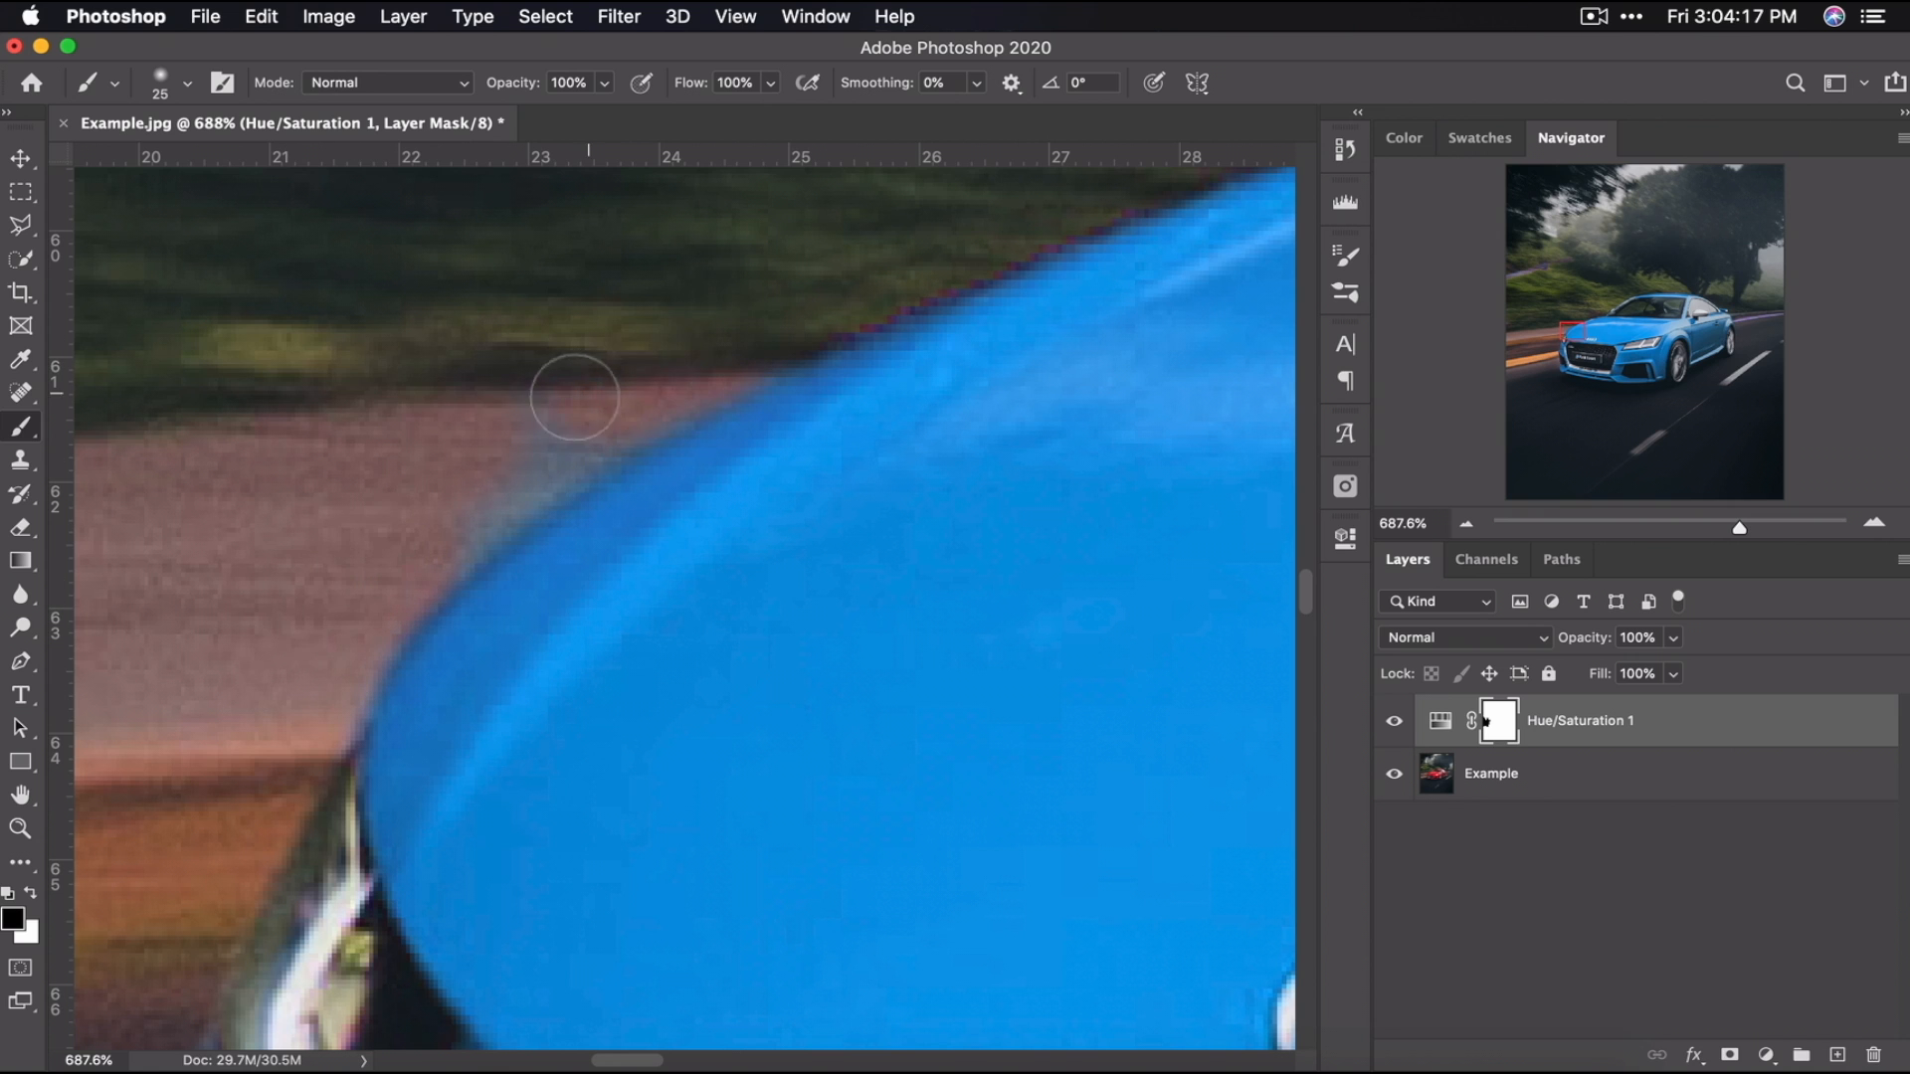
scroll(341, 584, down, 3)
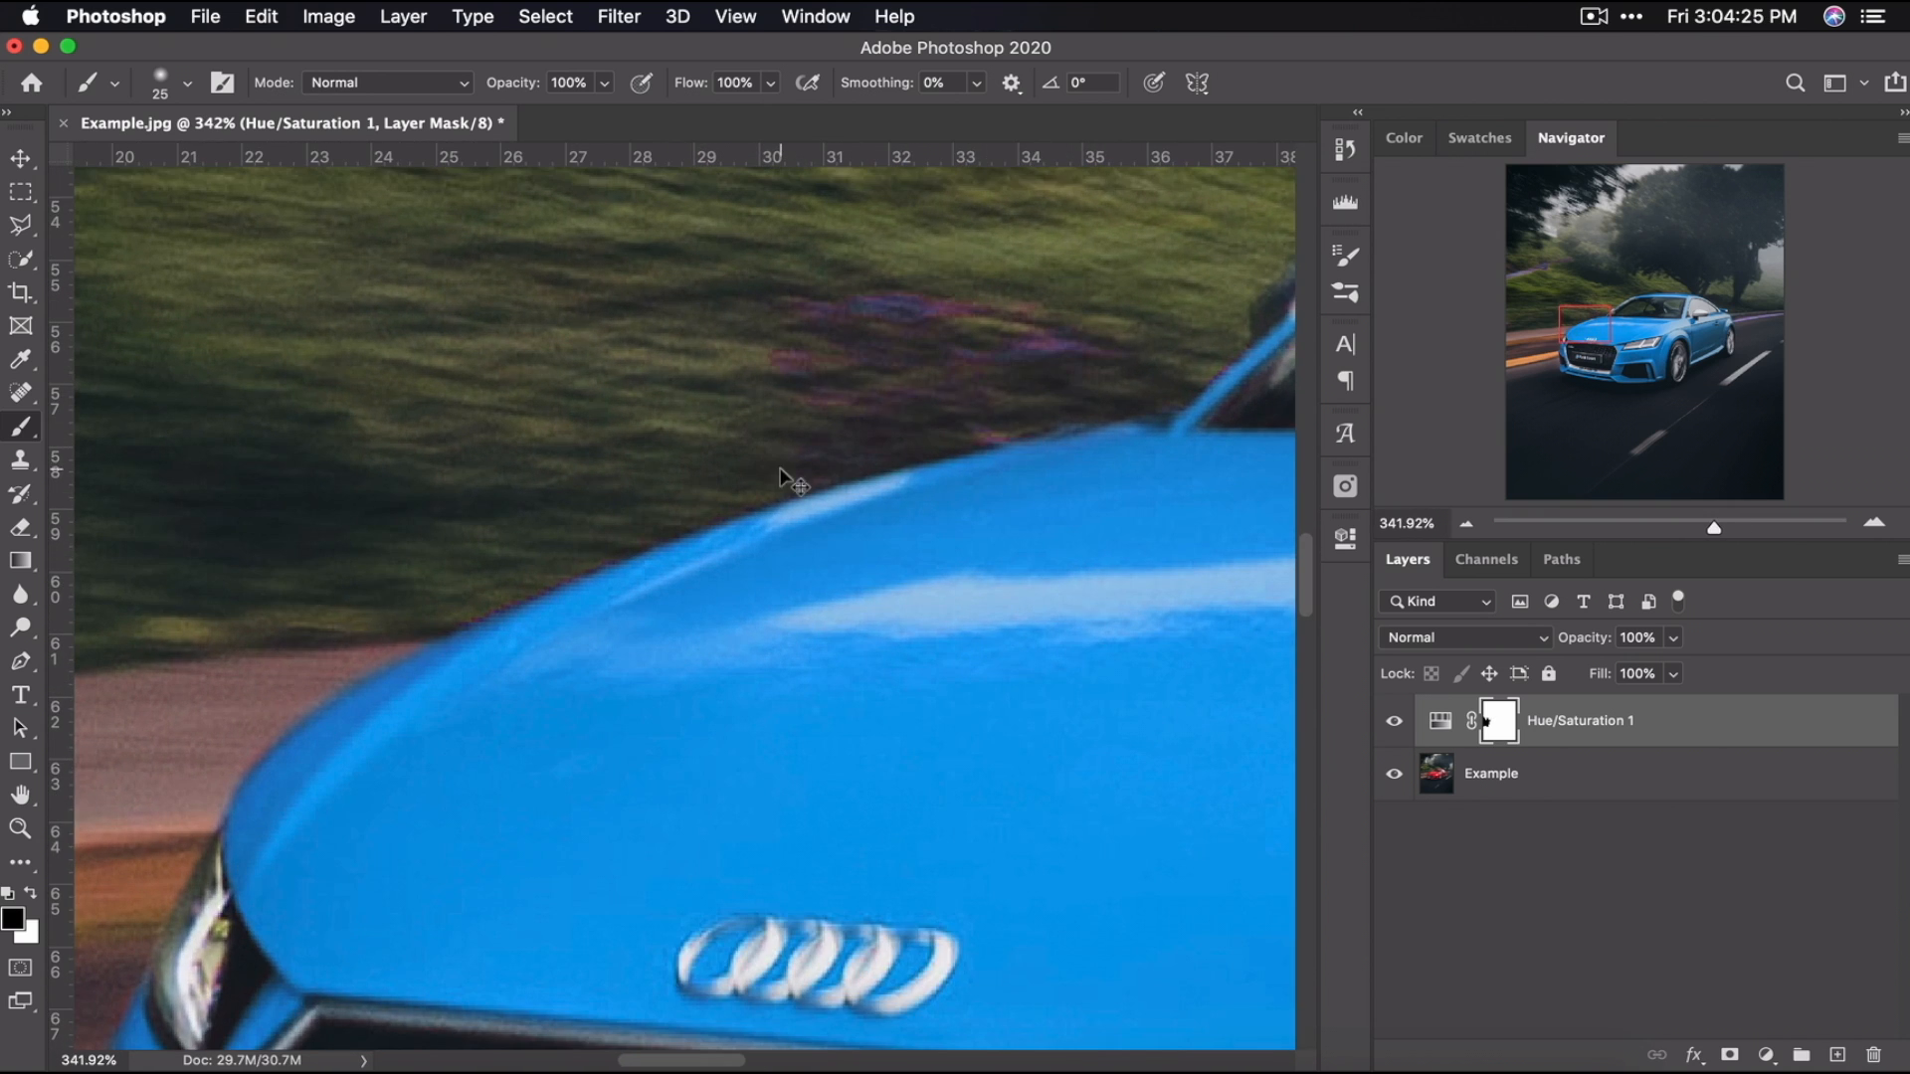
- Enlarge the brush to 90 px and mask the adjustment off the purple-tinted path on the hillside
scroll(767, 299, up, 15)
scroll(767, 299, left, 10)
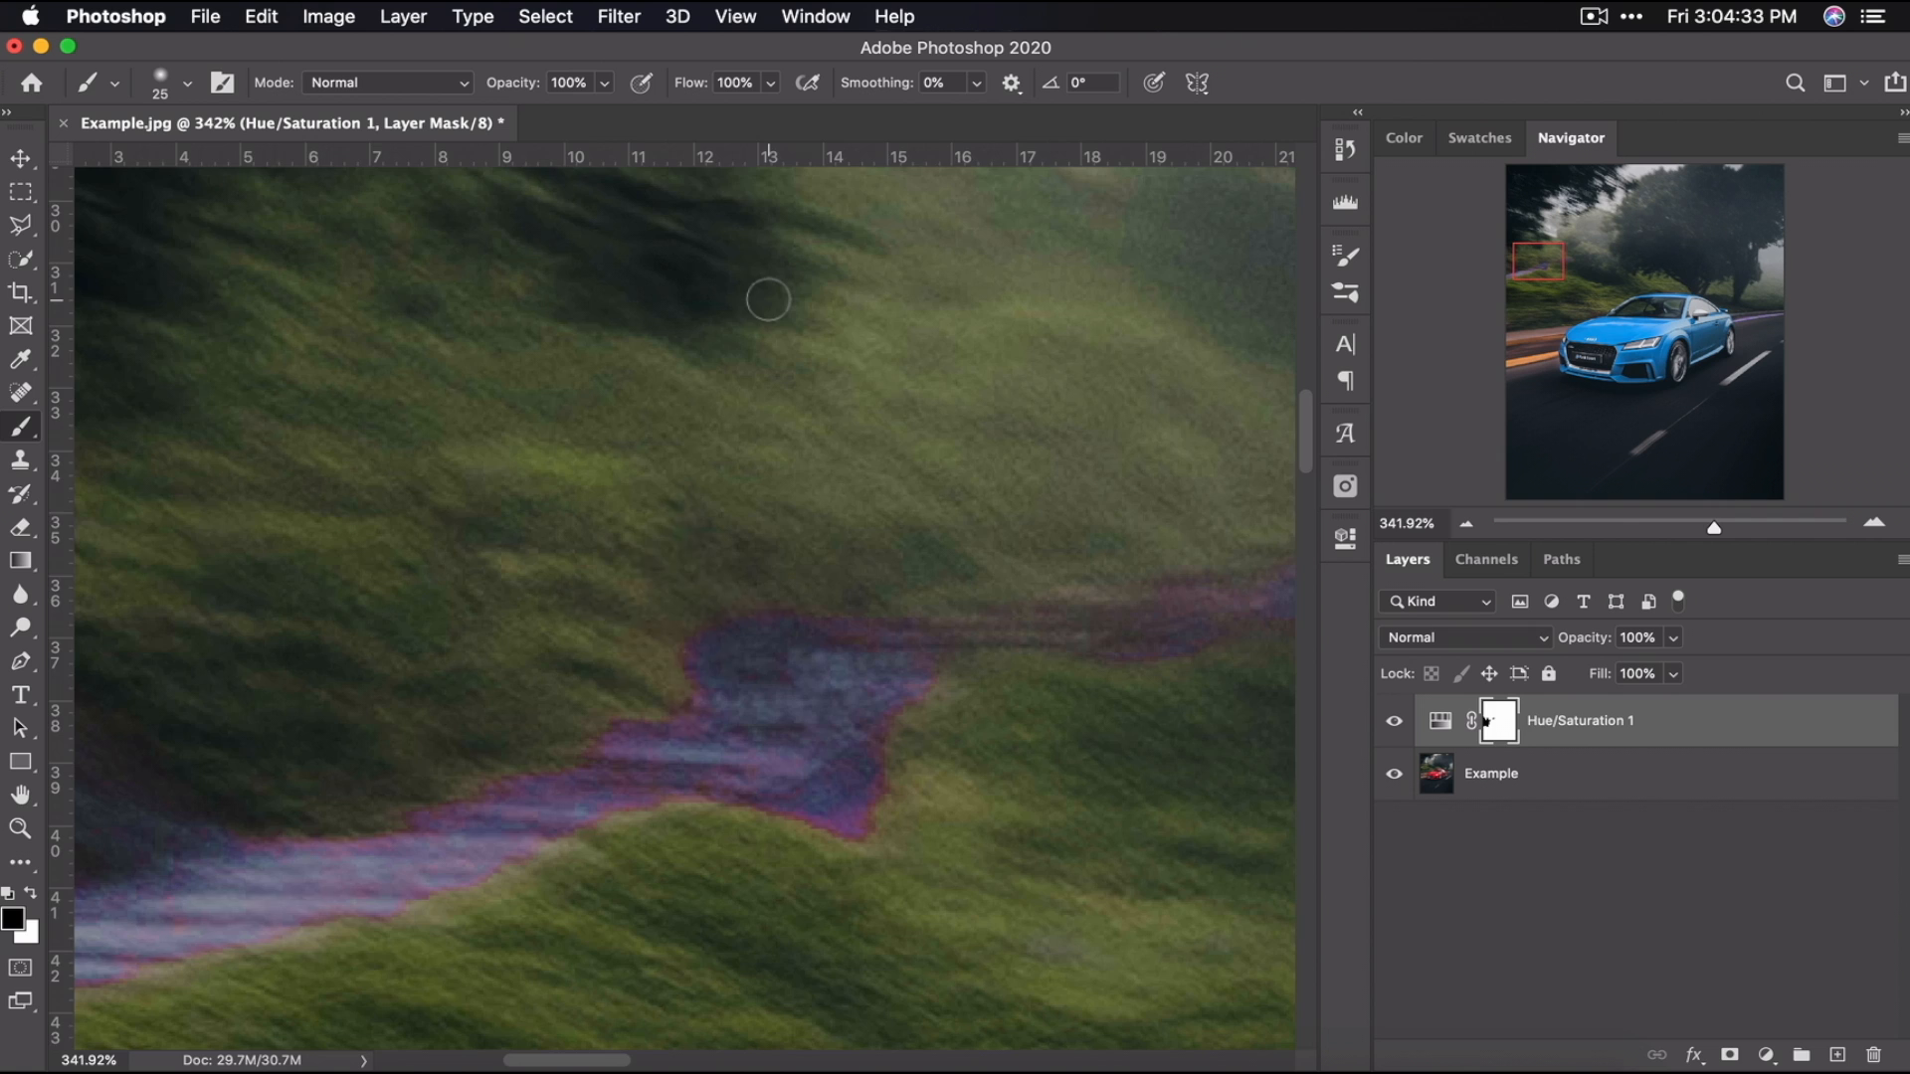
scroll(767, 298, down, 4)
key(bracketright)
key(bracketright)
key(bracketright)
key(bracketright)
key(bracketright)
key(bracketright)
key(bracketright)
key(bracketright)
key(bracketright)
mouse_move(1023, 591)
mouse_down()
mouse_move(474, 683)
mouse_move(447, 664)
mouse_up()
- Reduce the brush to 40 px and mask the purple road stripe directly behind the car's rear
scroll(447, 664, down, 4)
scroll(446, 665, right, 15)
alt+scroll(447, 664, up, 3)
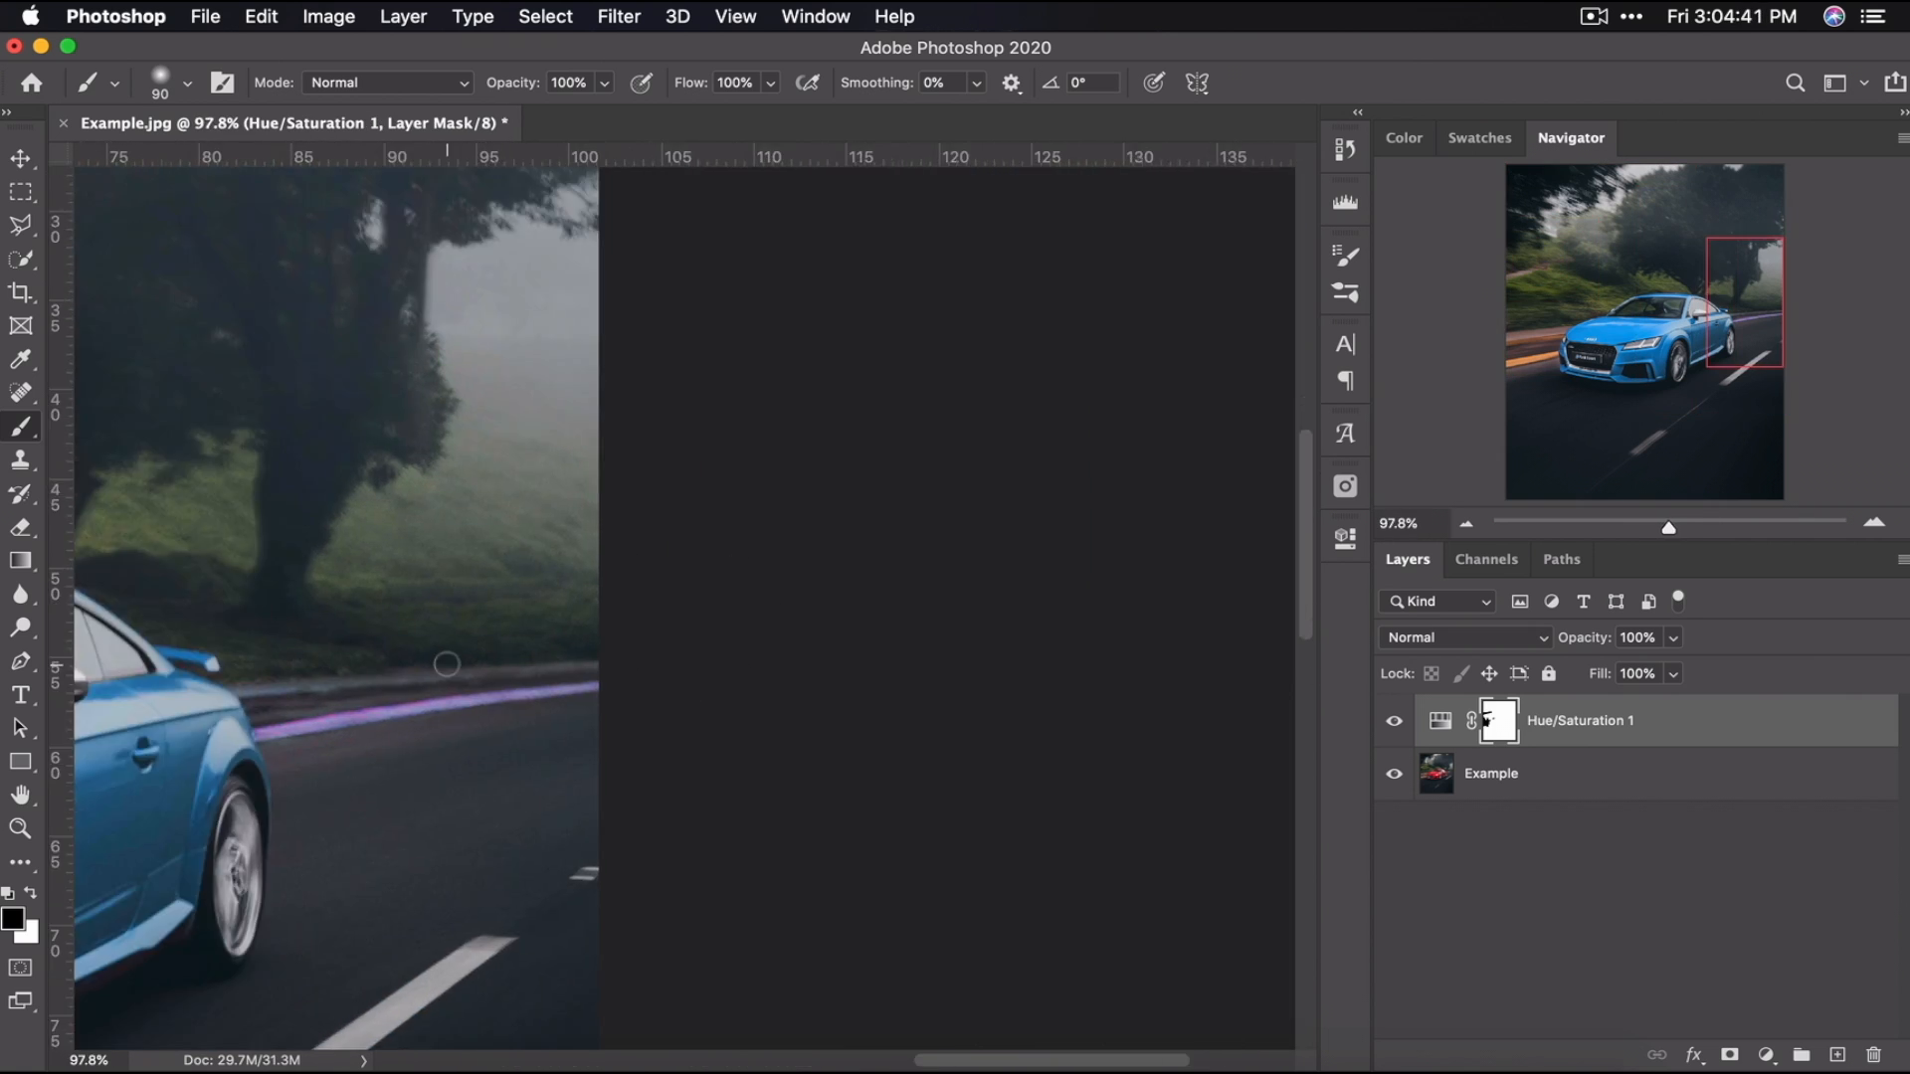
alt+scroll(446, 664, up, 10)
key(bracketleft)
key(bracketleft)
key(bracketleft)
key(bracketleft)
key(bracketleft)
scroll(446, 664, left, 1)
drag(482, 736, 846, 703)
scroll(923, 758, up, 3)
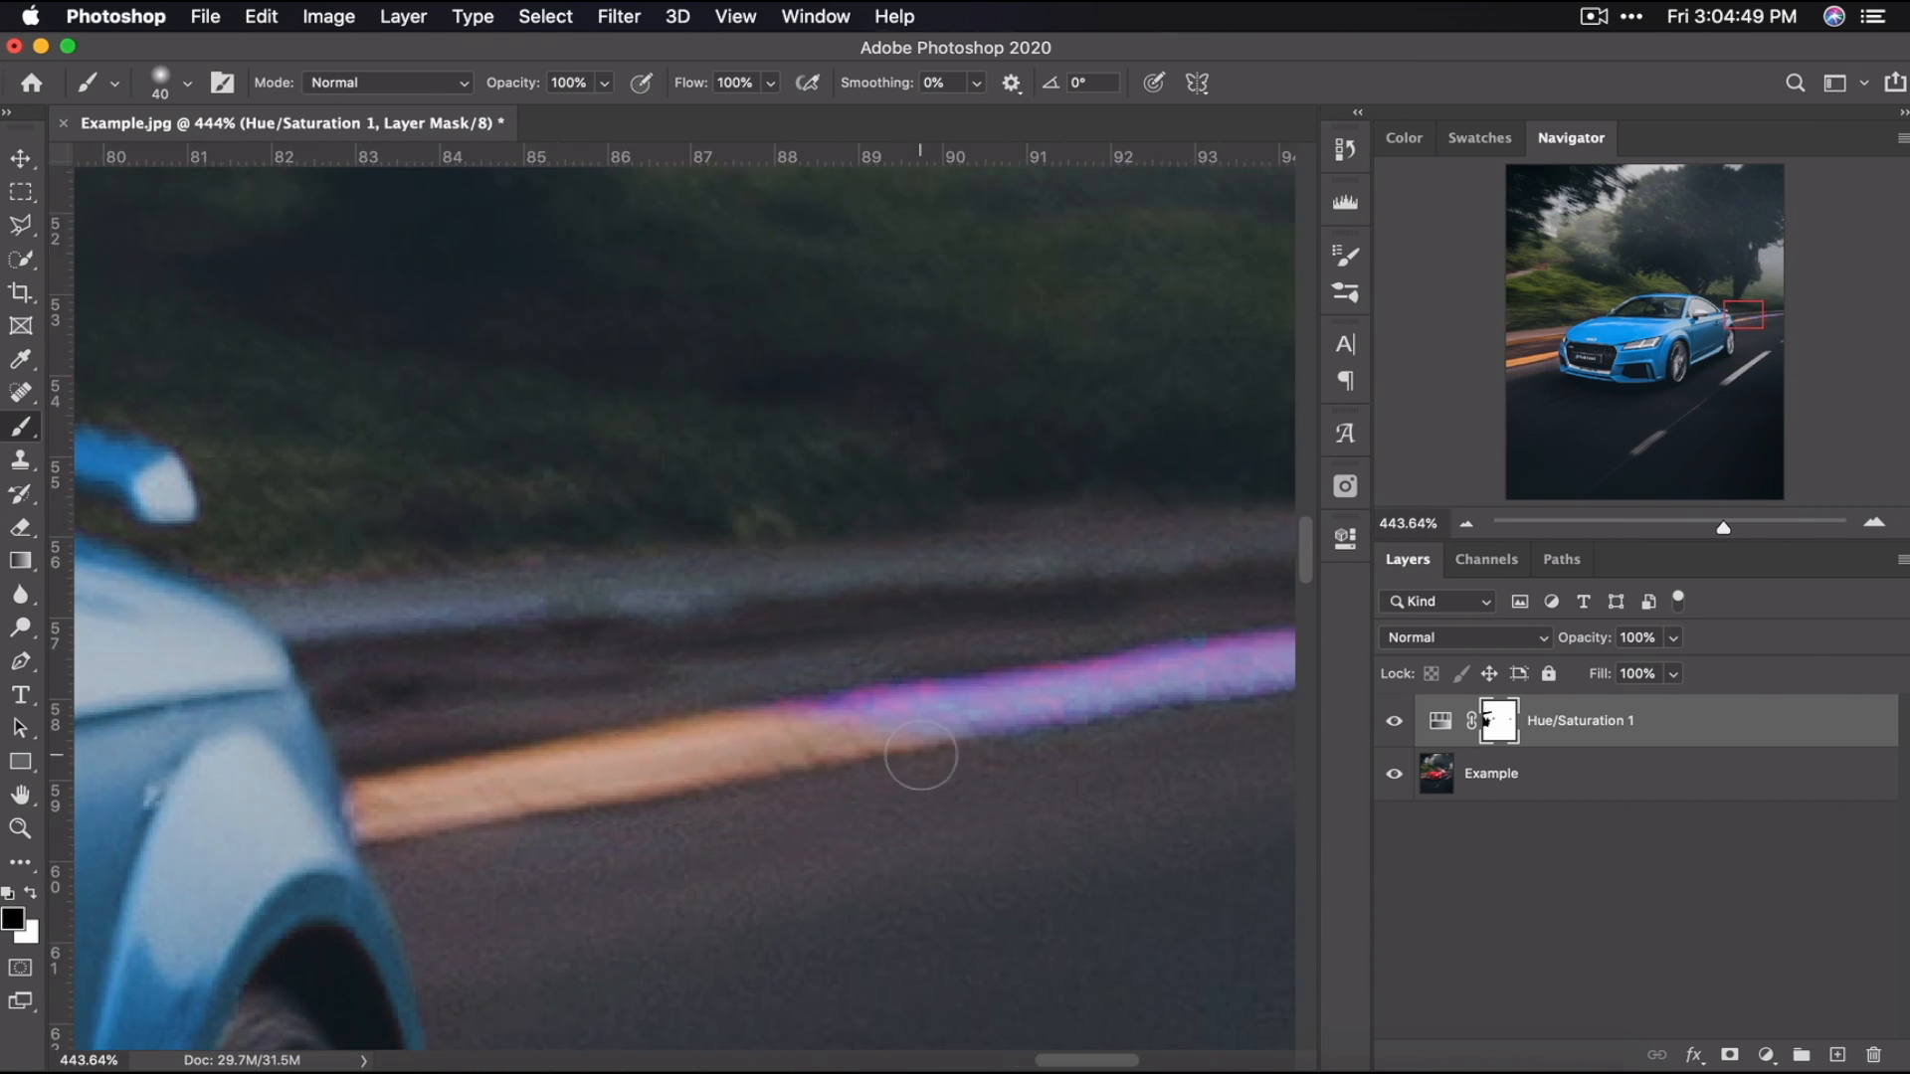
- Continue the mask over the sidewalk edge and the rest of the road stripe up to the photo's right border
scroll(923, 758, down, 2)
drag(329, 589, 557, 565)
scroll(952, 577, down, 8)
mouse_move(711, 640)
mouse_down()
mouse_move(1162, 594)
mouse_move(962, 585)
mouse_up()
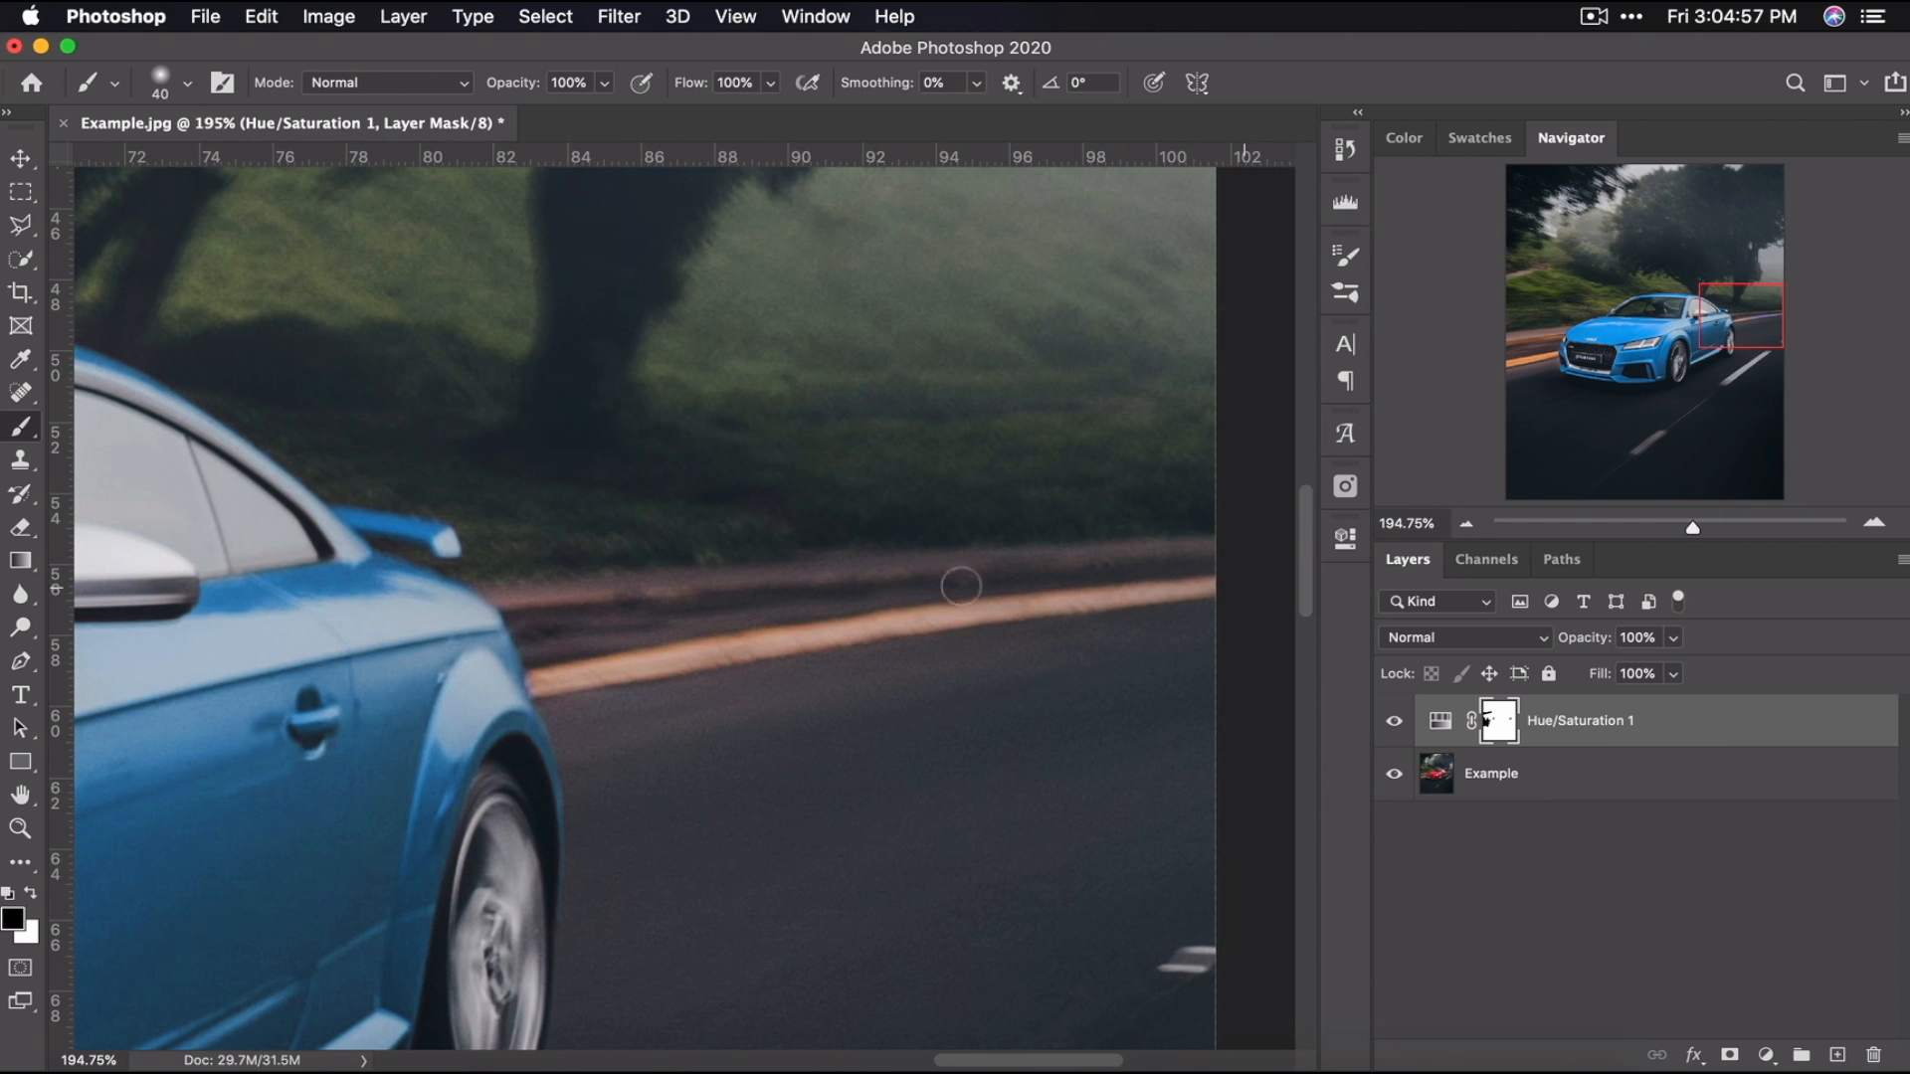
scroll(1206, 584, down, 10)
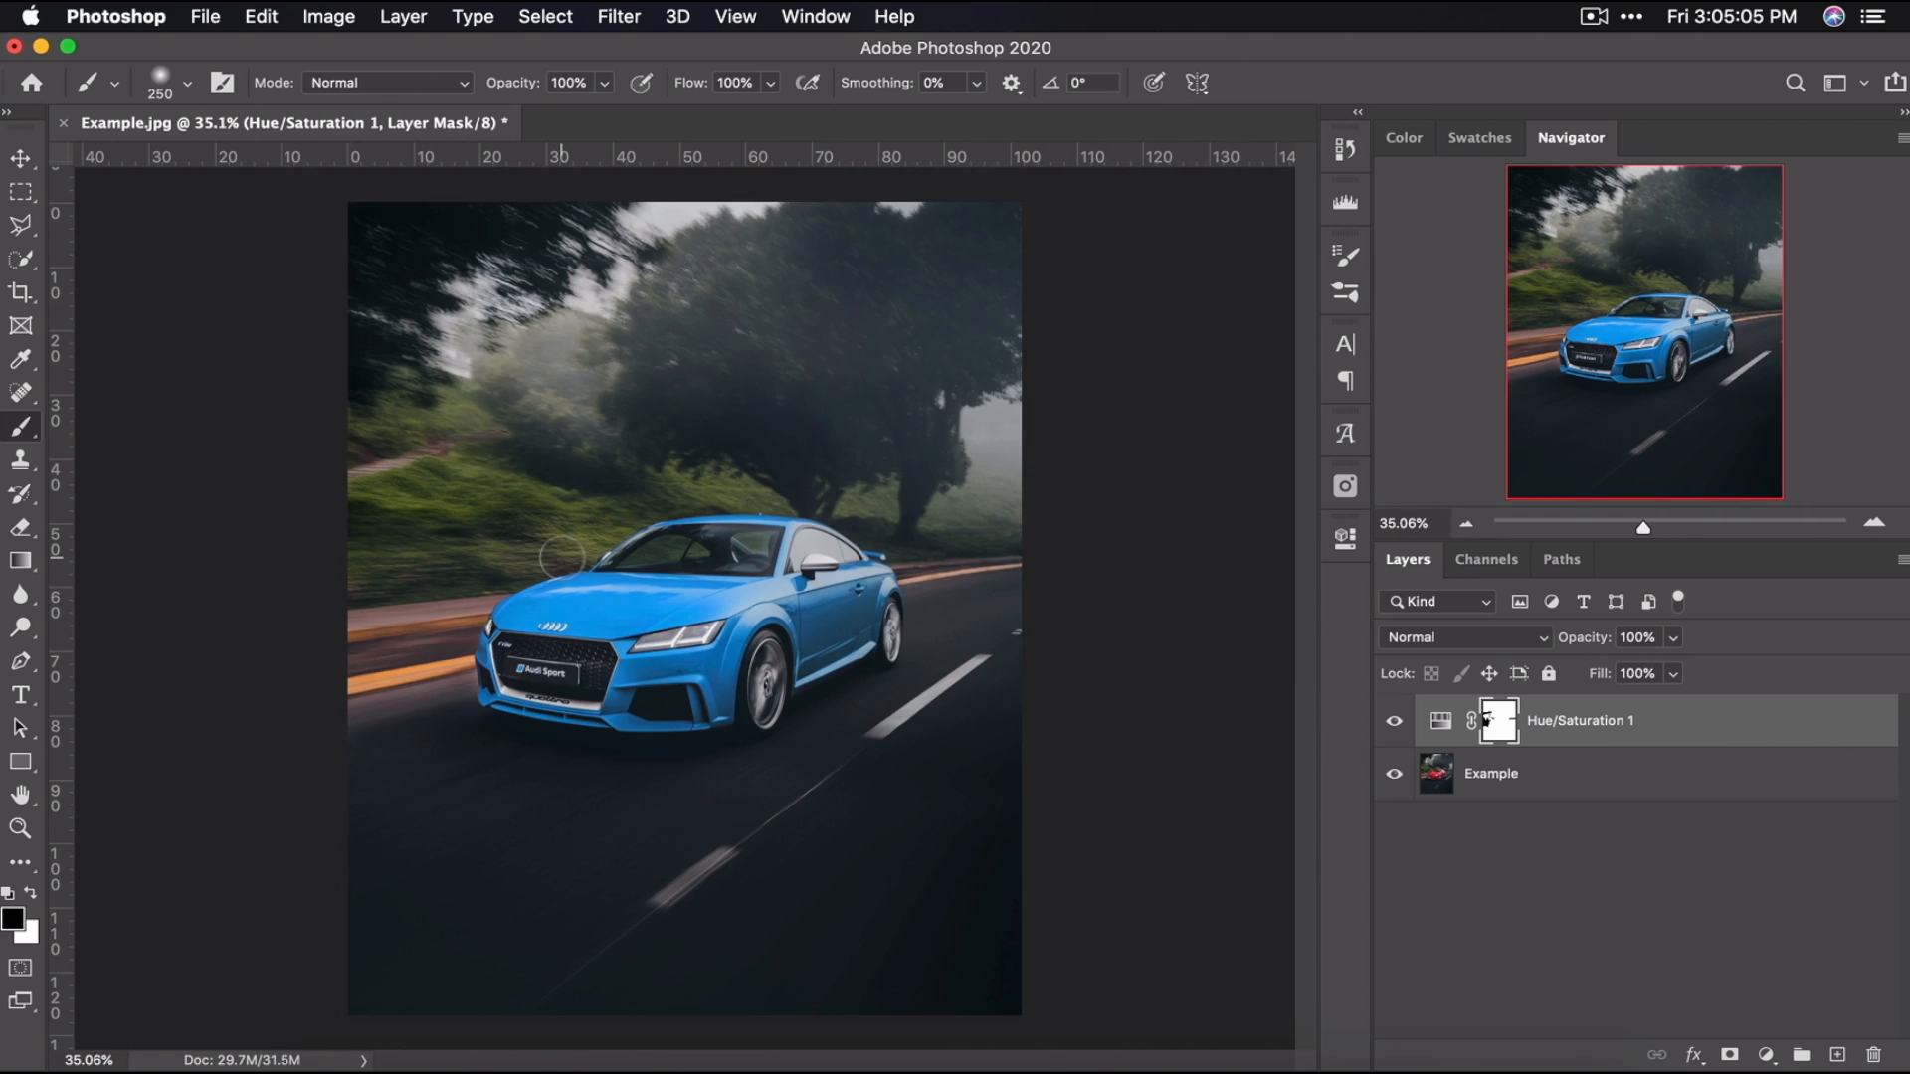
key(v)
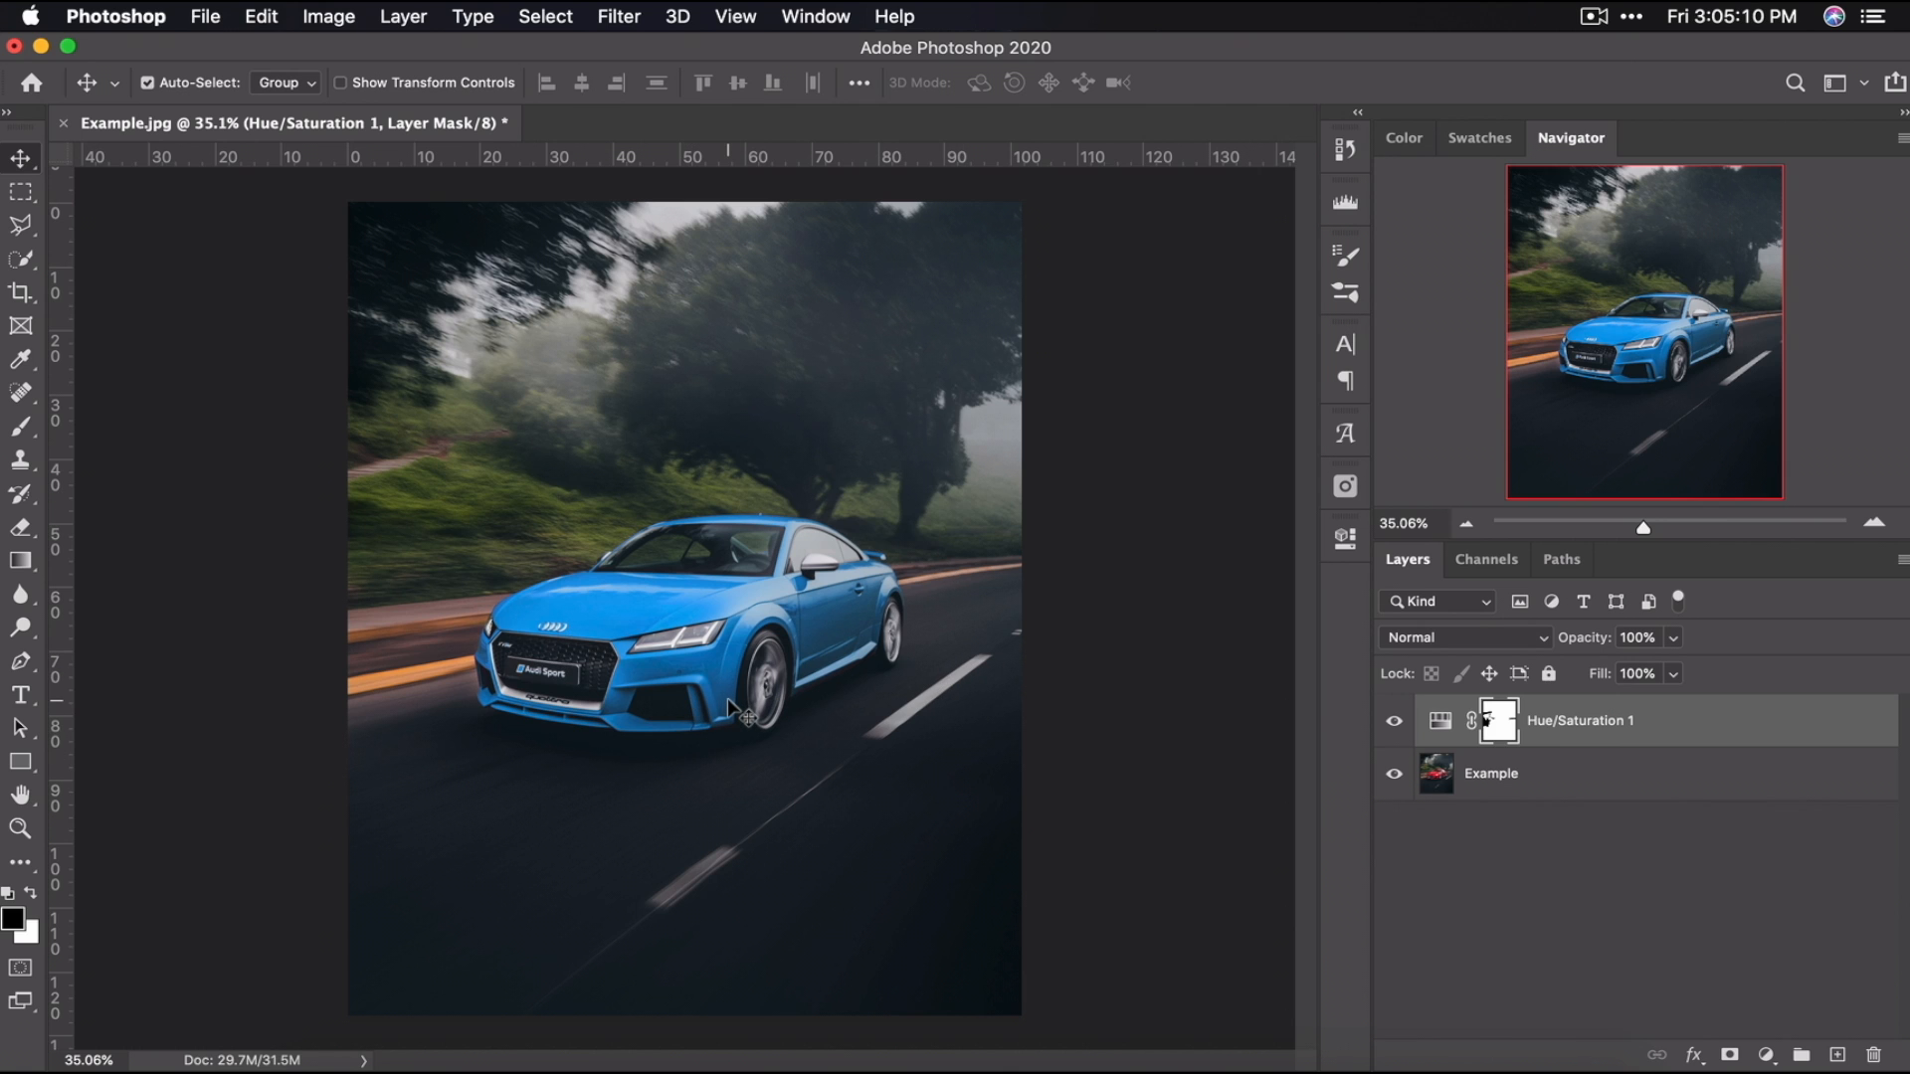
- Mask the adjustment off the grille badge and the Audi Sport plate emblem with a 90 px brush to restore their red
scroll(527, 686, up, 5)
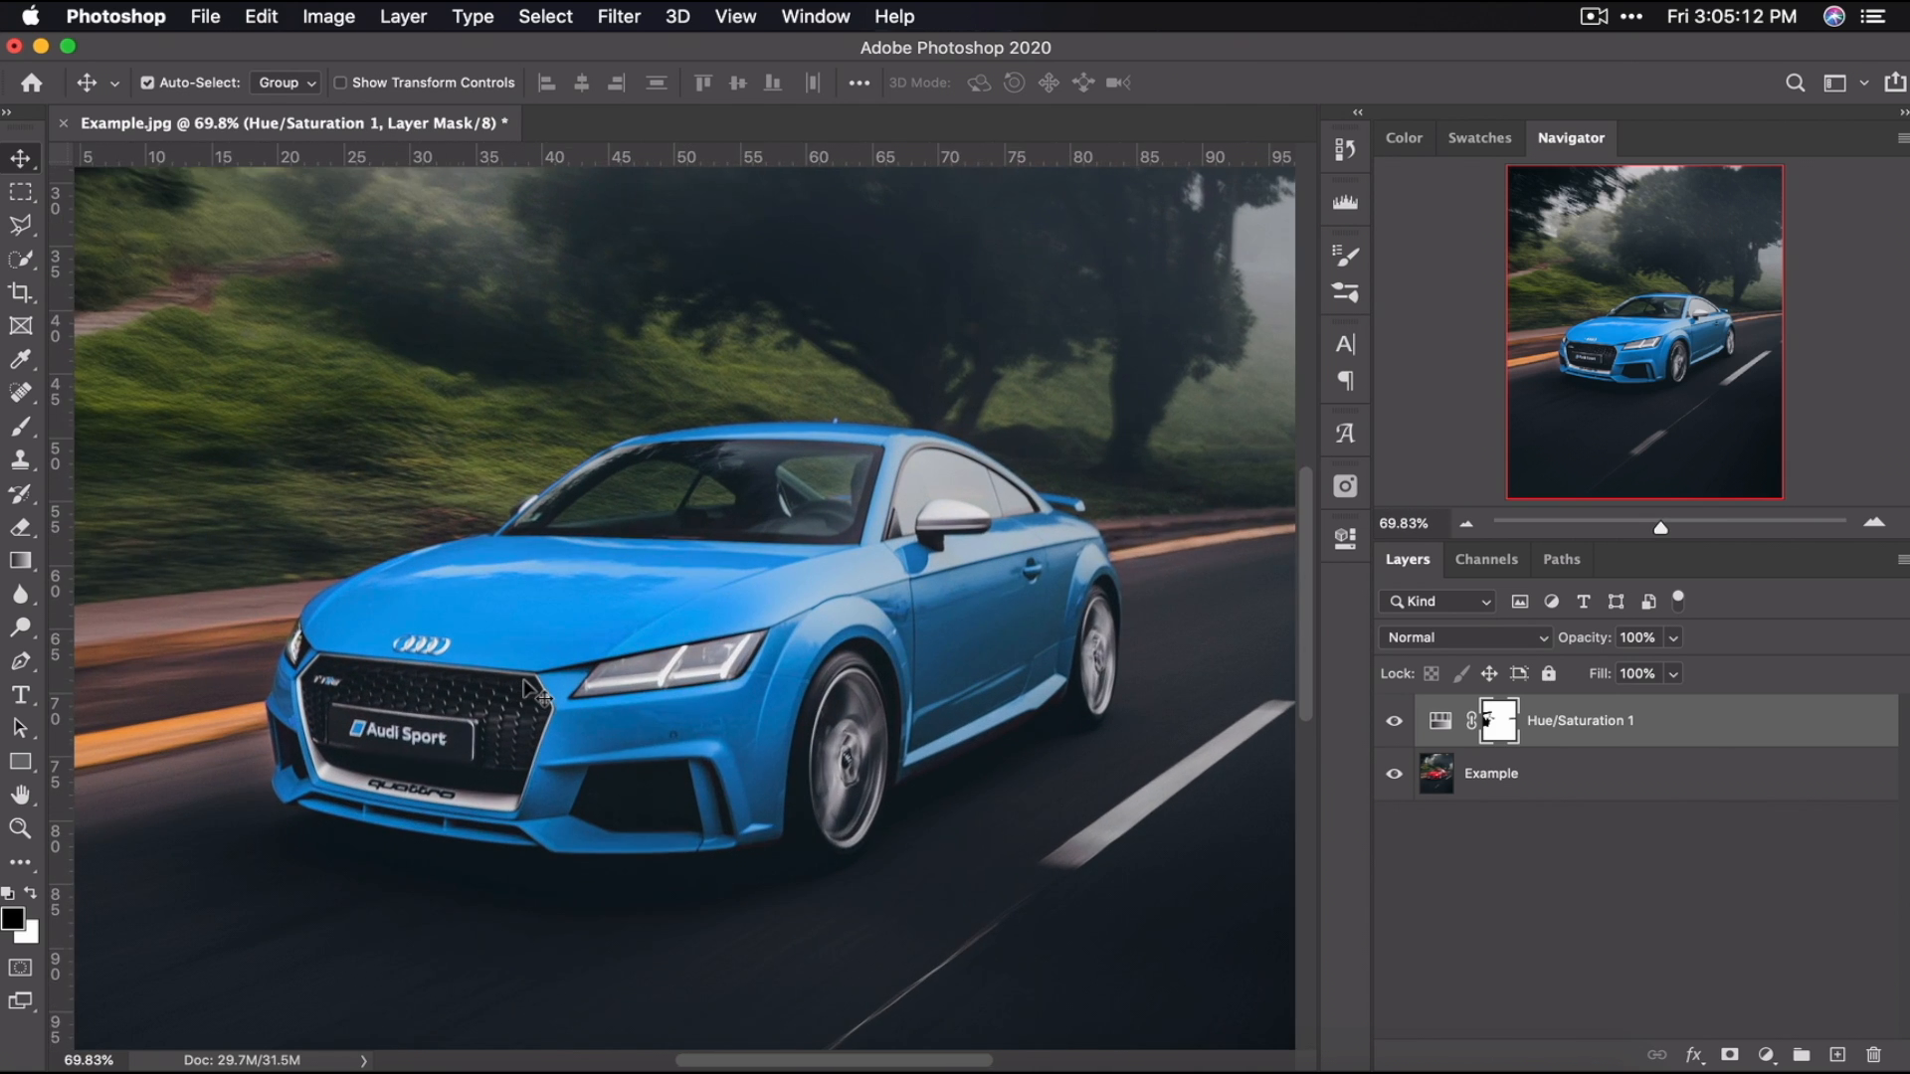
scroll(527, 689, up, 5)
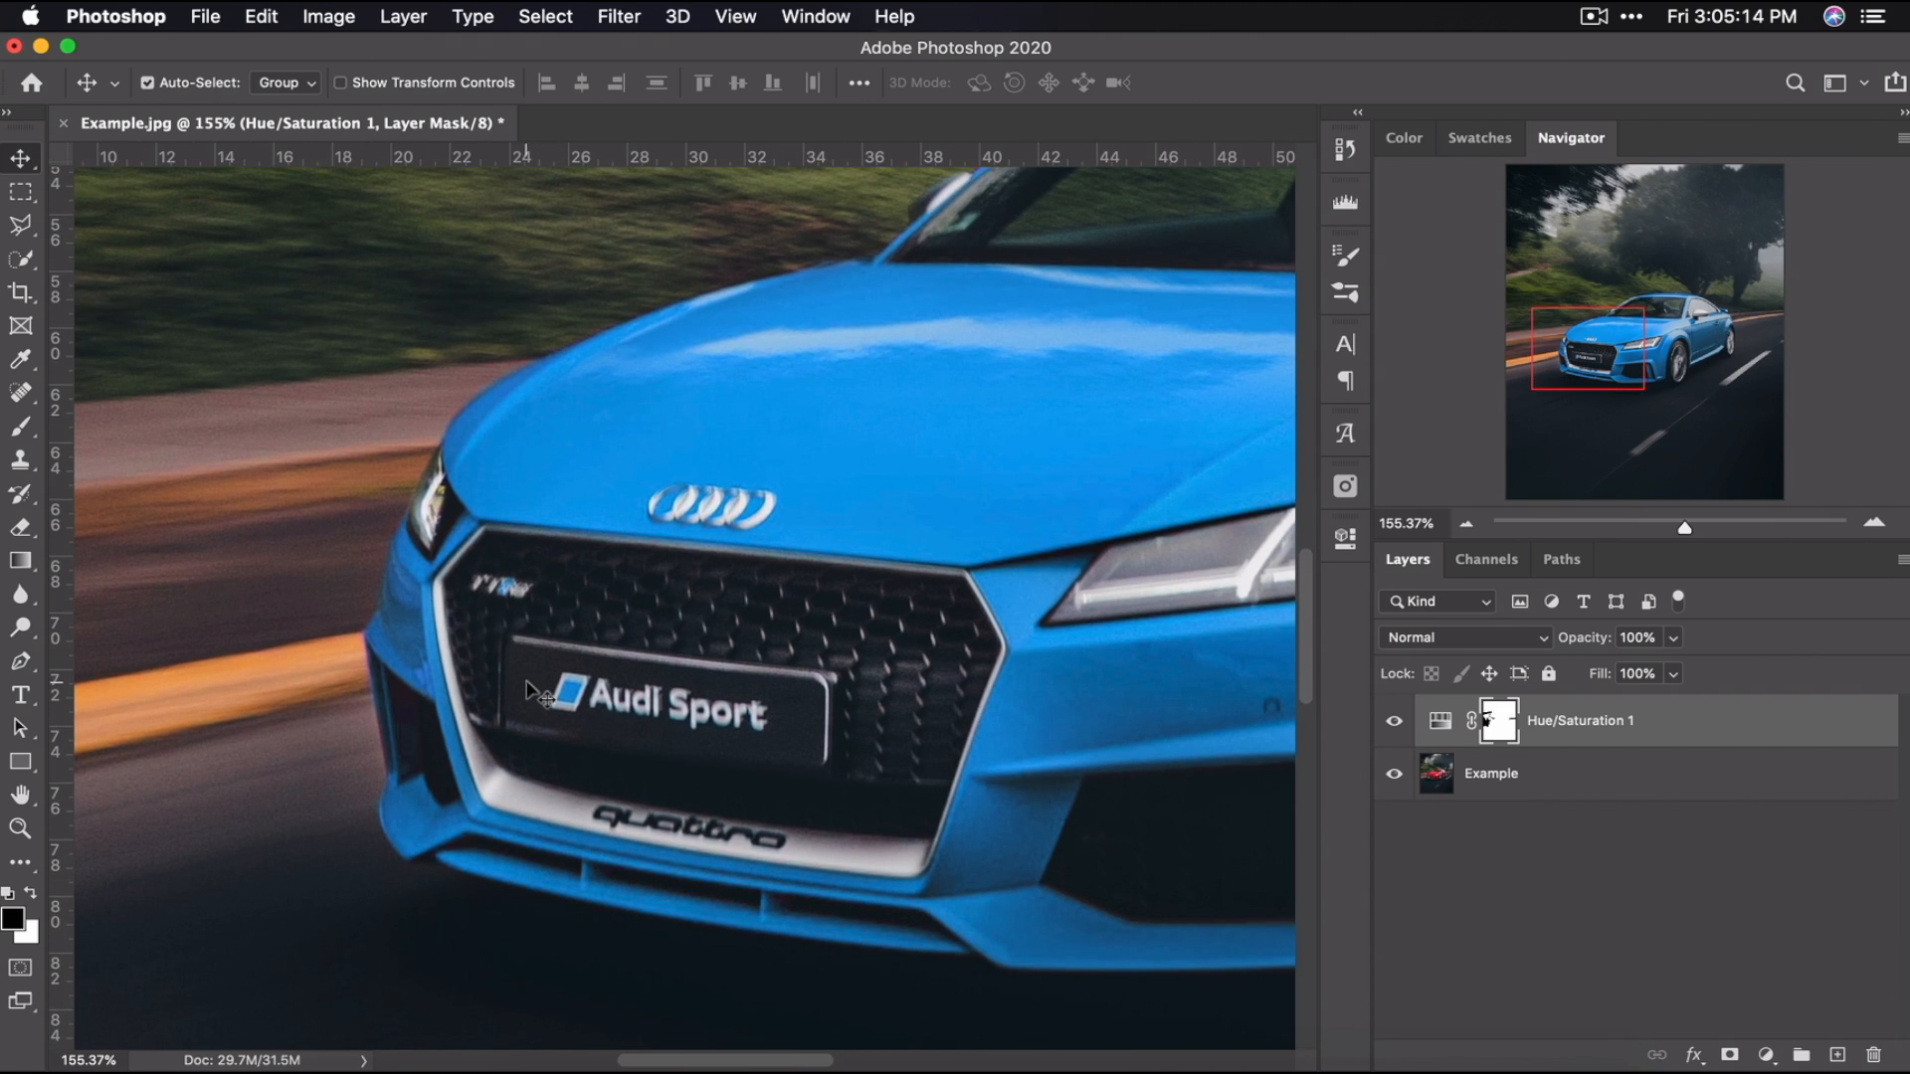
key(b)
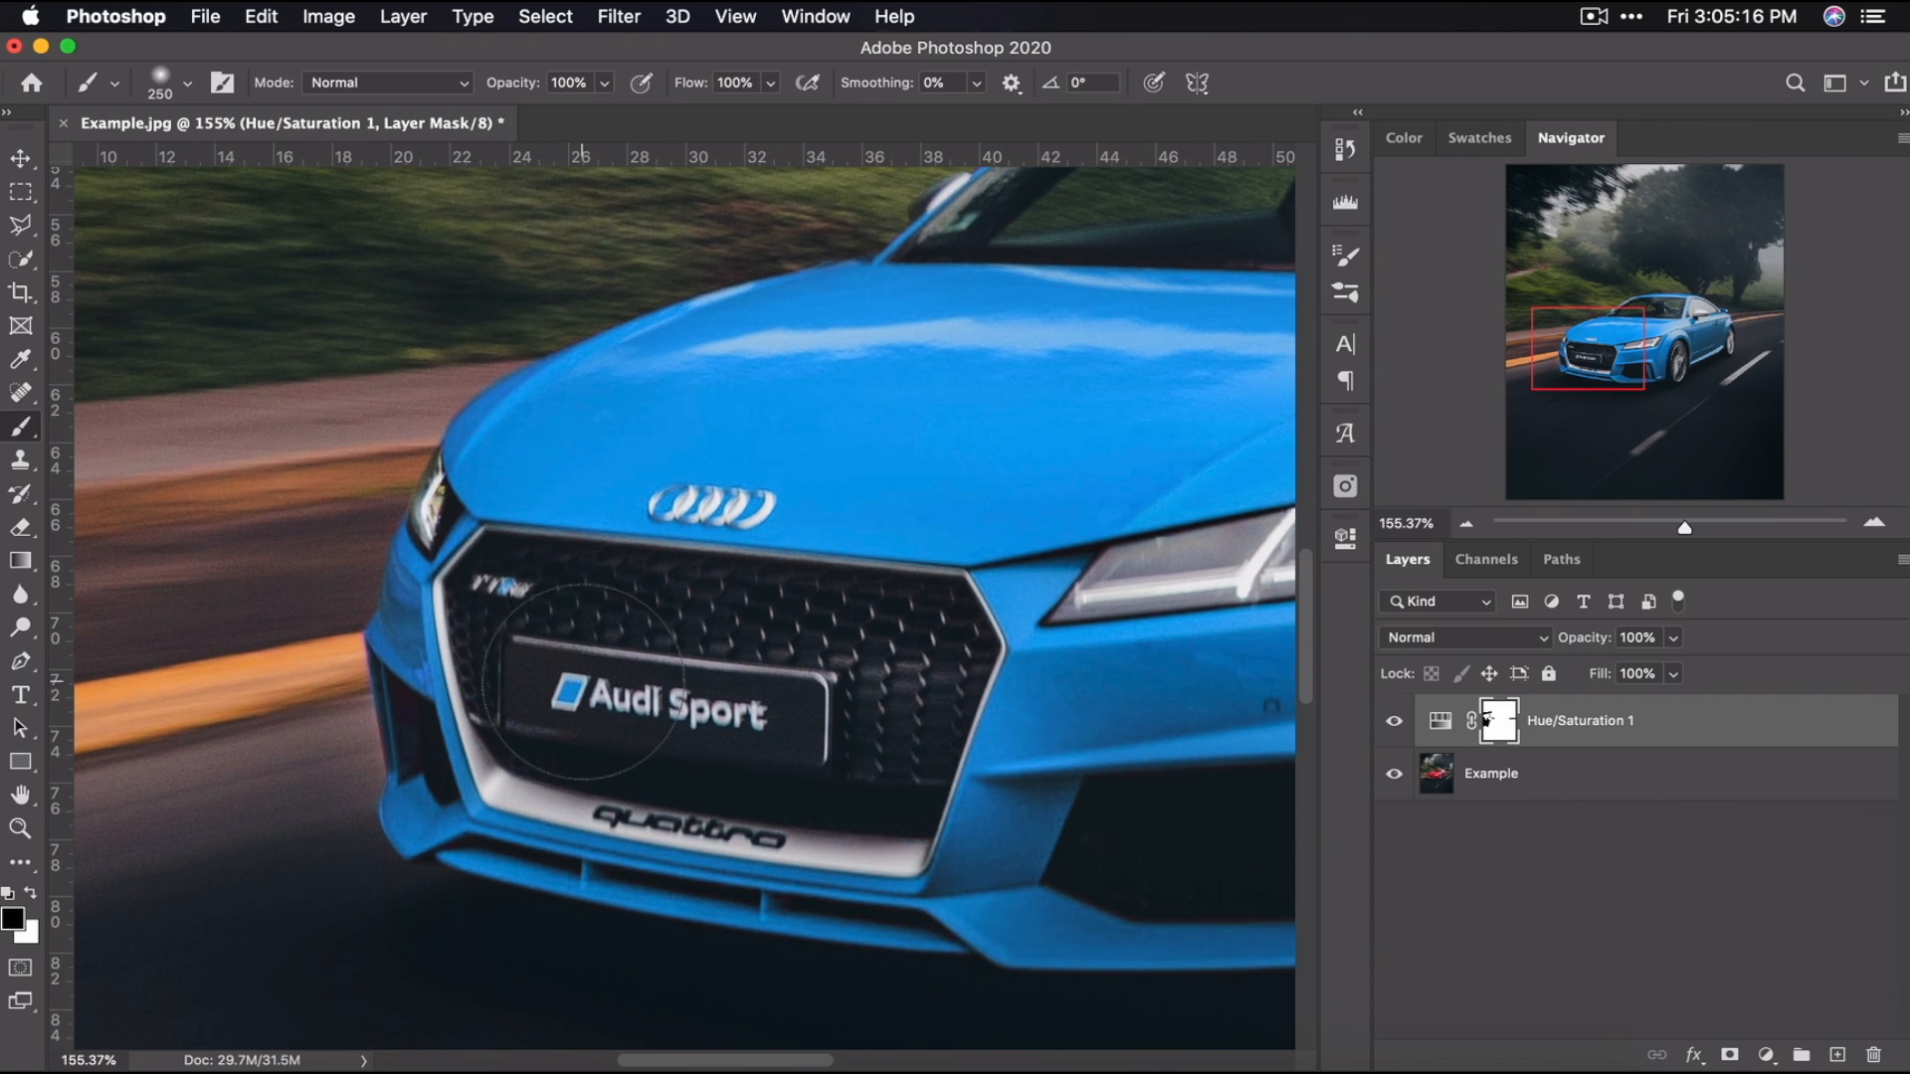
key(bracketleft)
key(bracketleft)
key(bracketleft)
key(bracketleft)
click(511, 597)
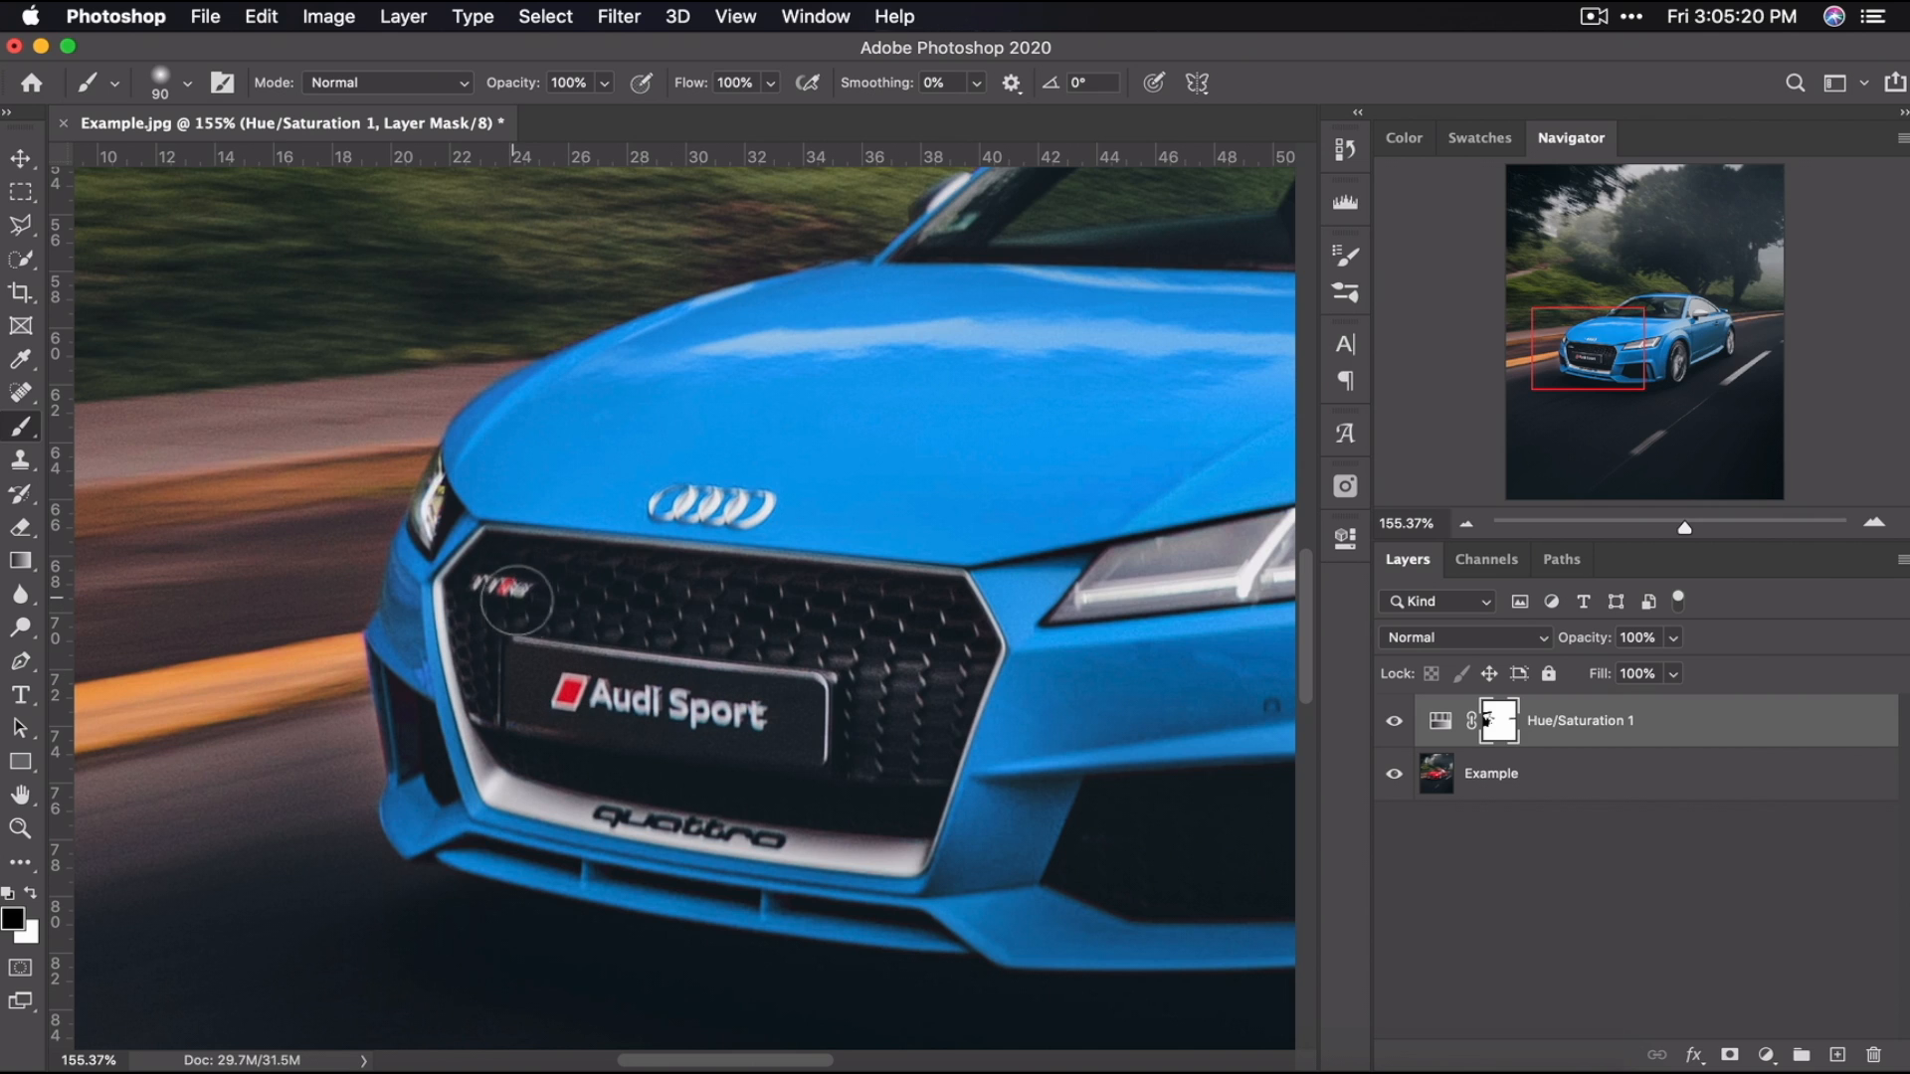
key(v)
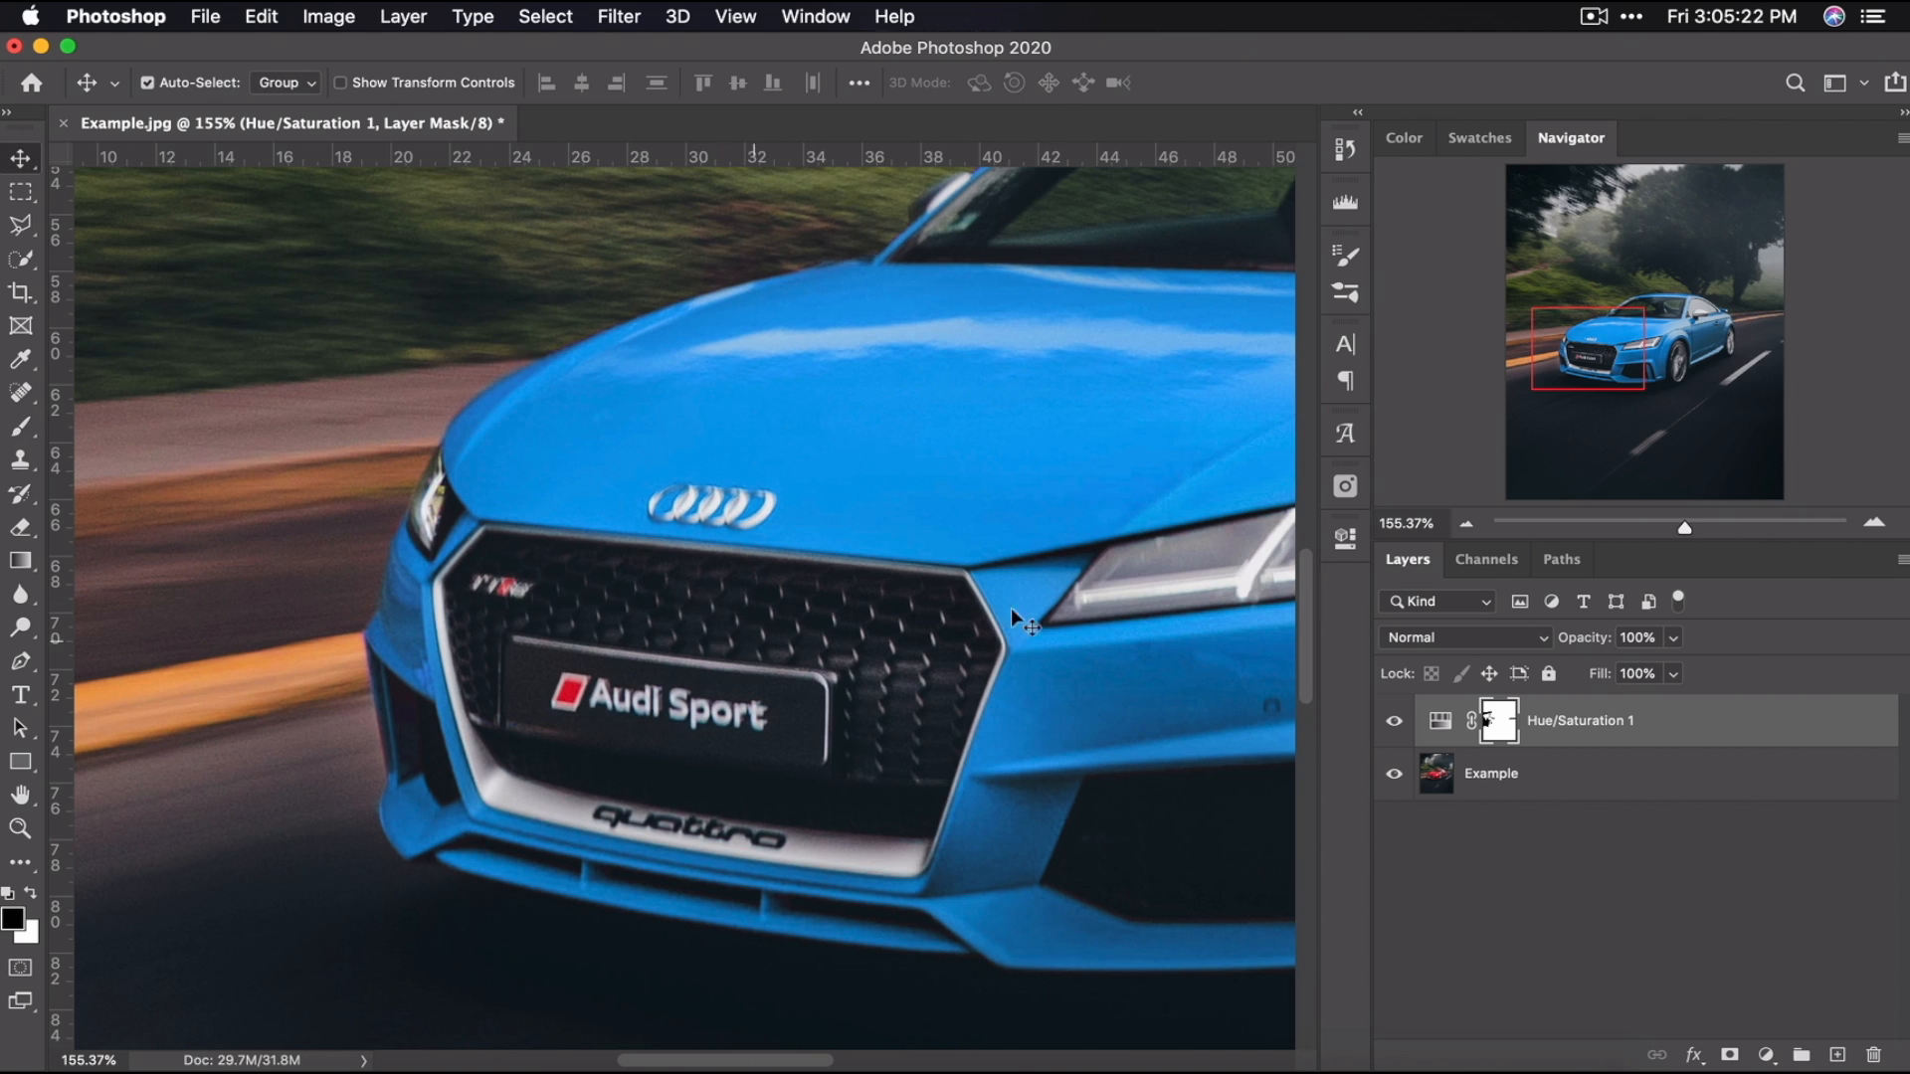
- Compare the whole image before and after by toggling the Hue/Saturation layer's visibility repeatedly, leaving the layer visible
drag(1655, 526, 1642, 524)
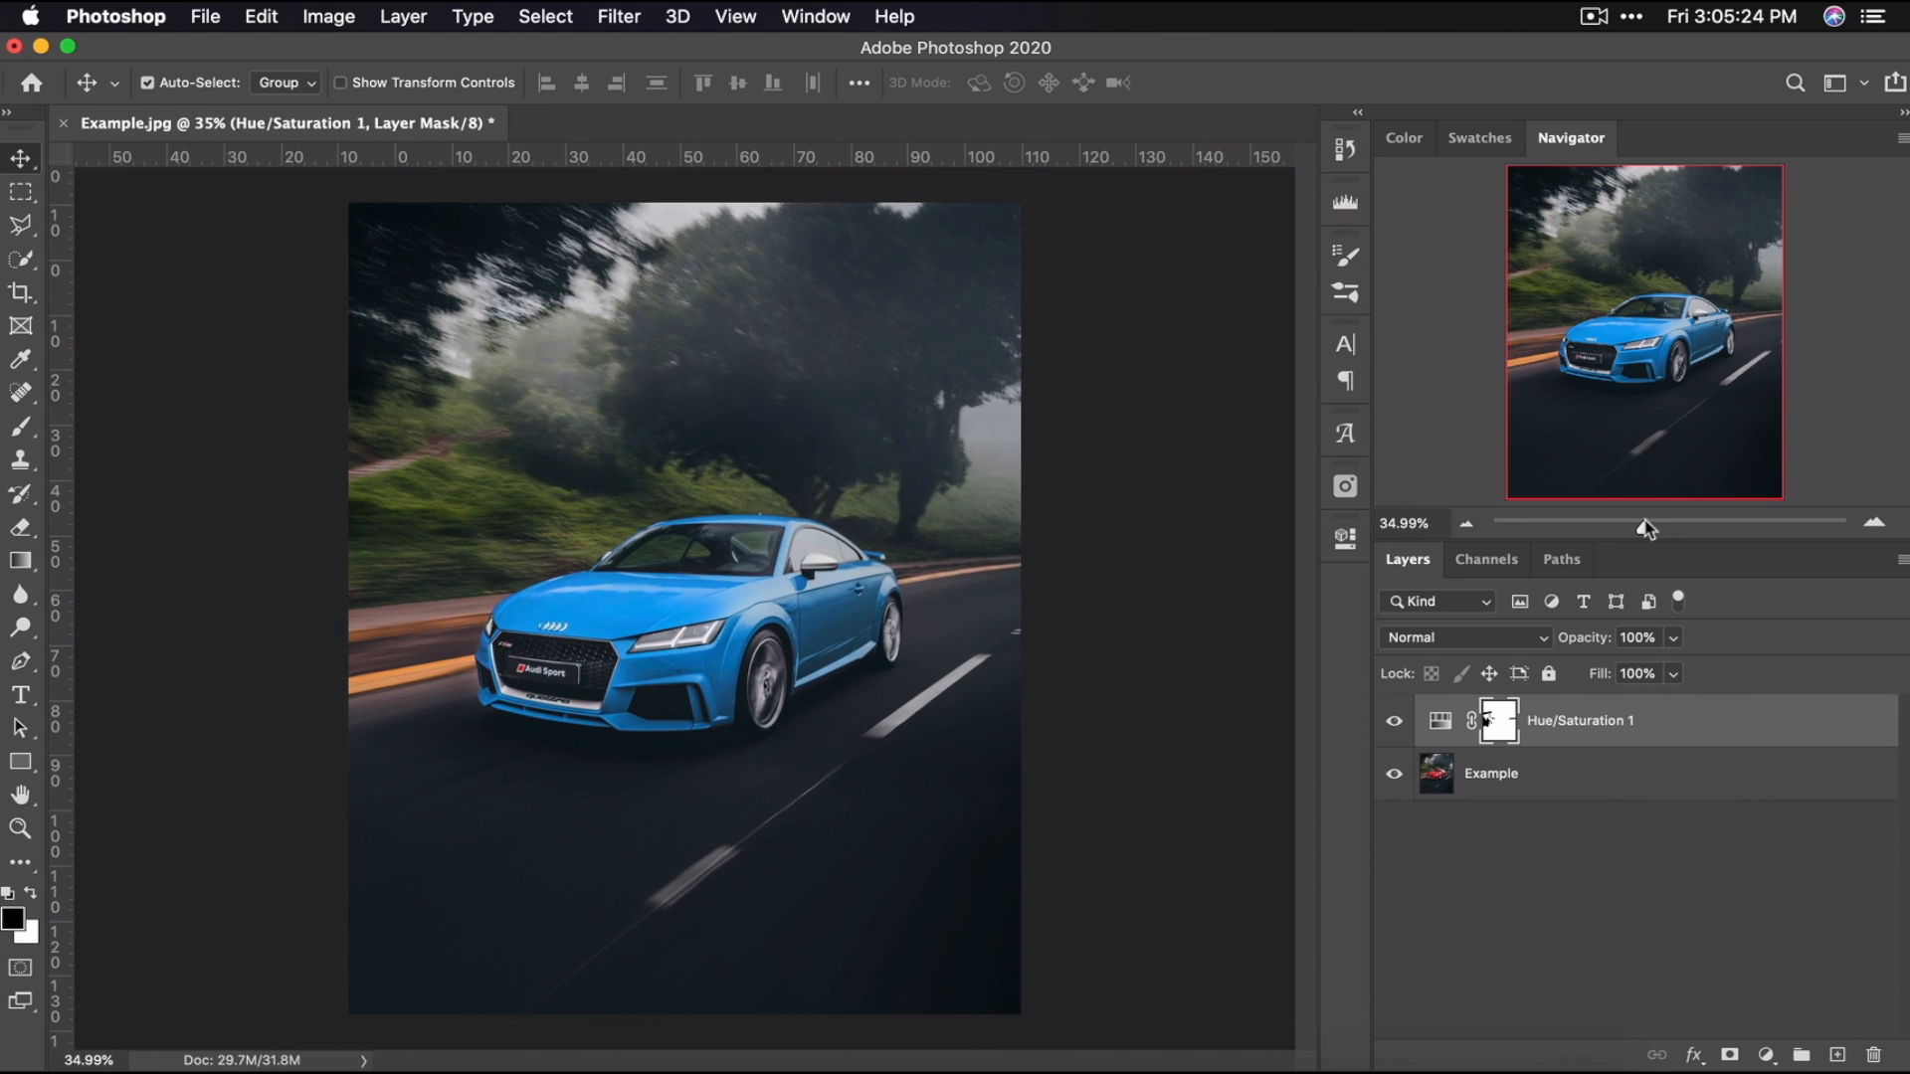
click(1394, 723)
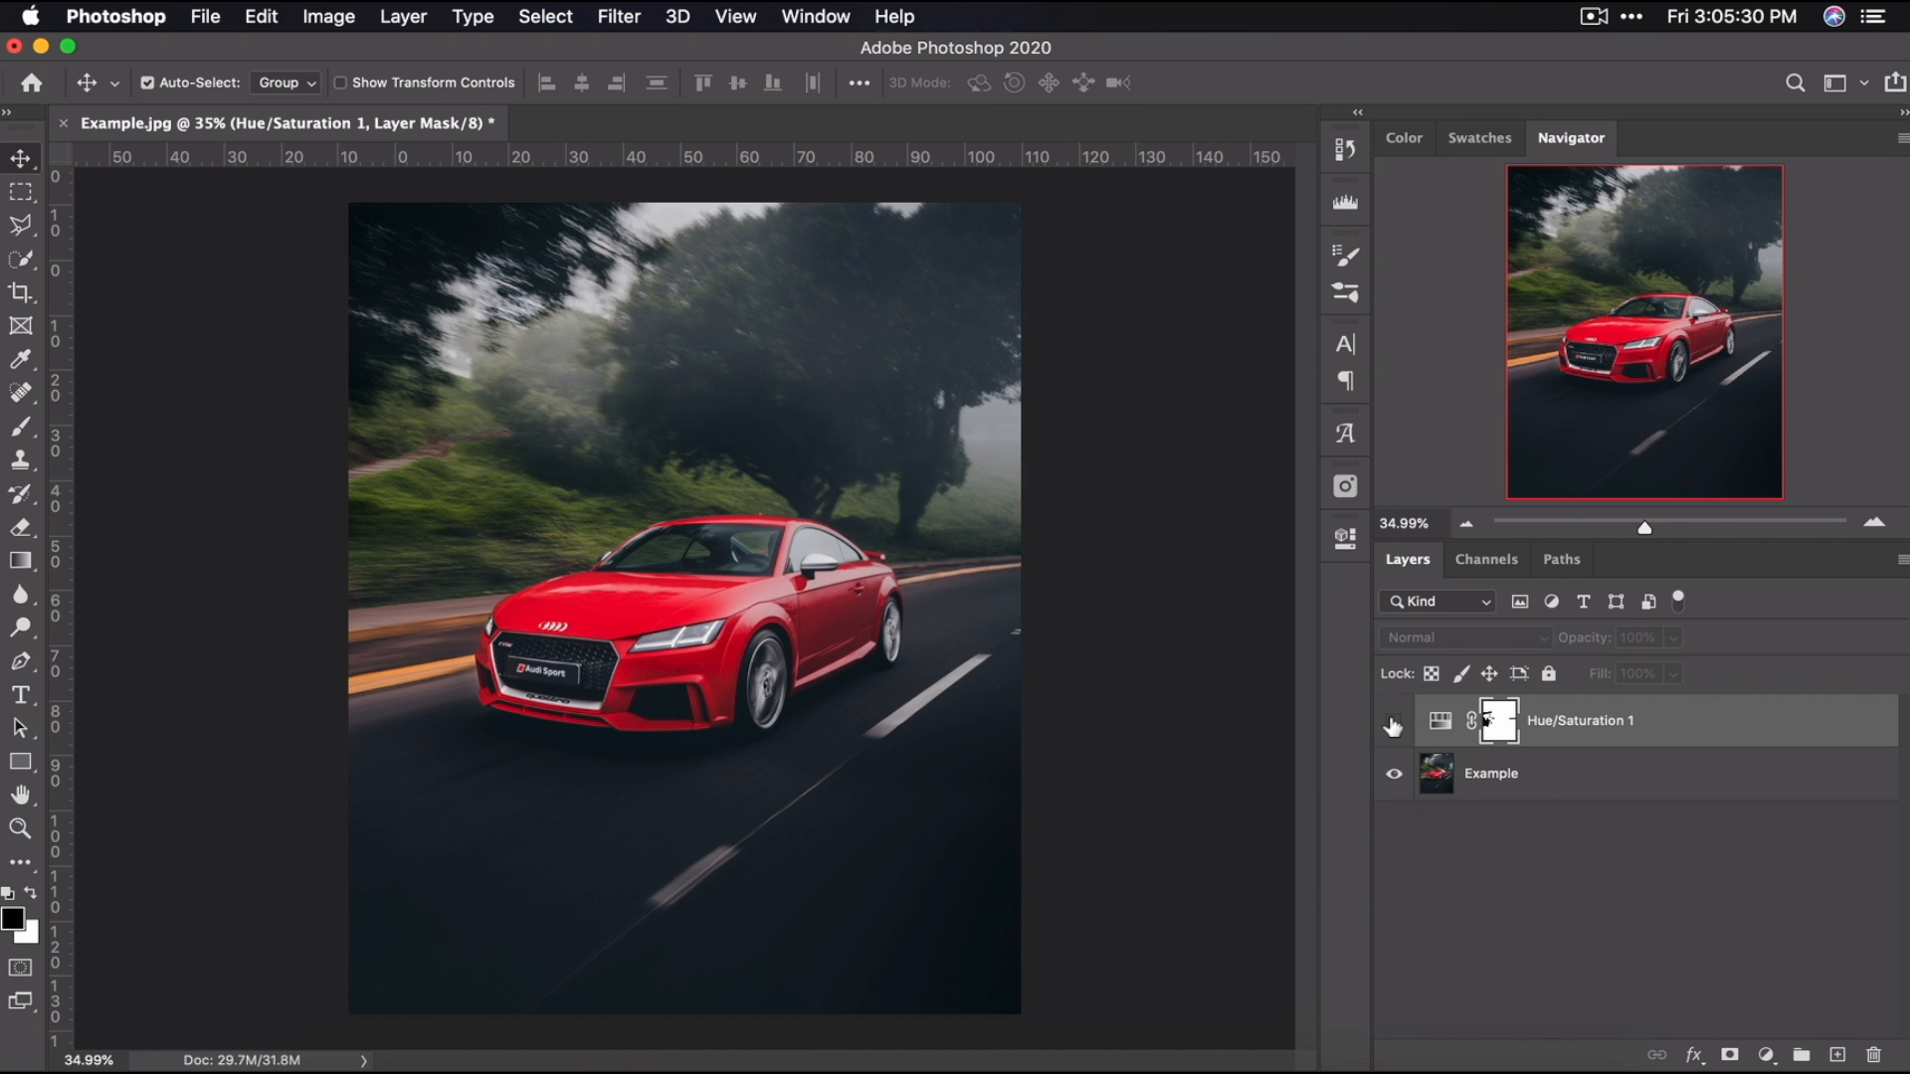
click(1394, 725)
click(1393, 725)
click(1394, 725)
click(1394, 725)
click(1393, 726)
click(1394, 725)
click(1394, 725)
click(1394, 726)
click(1394, 725)
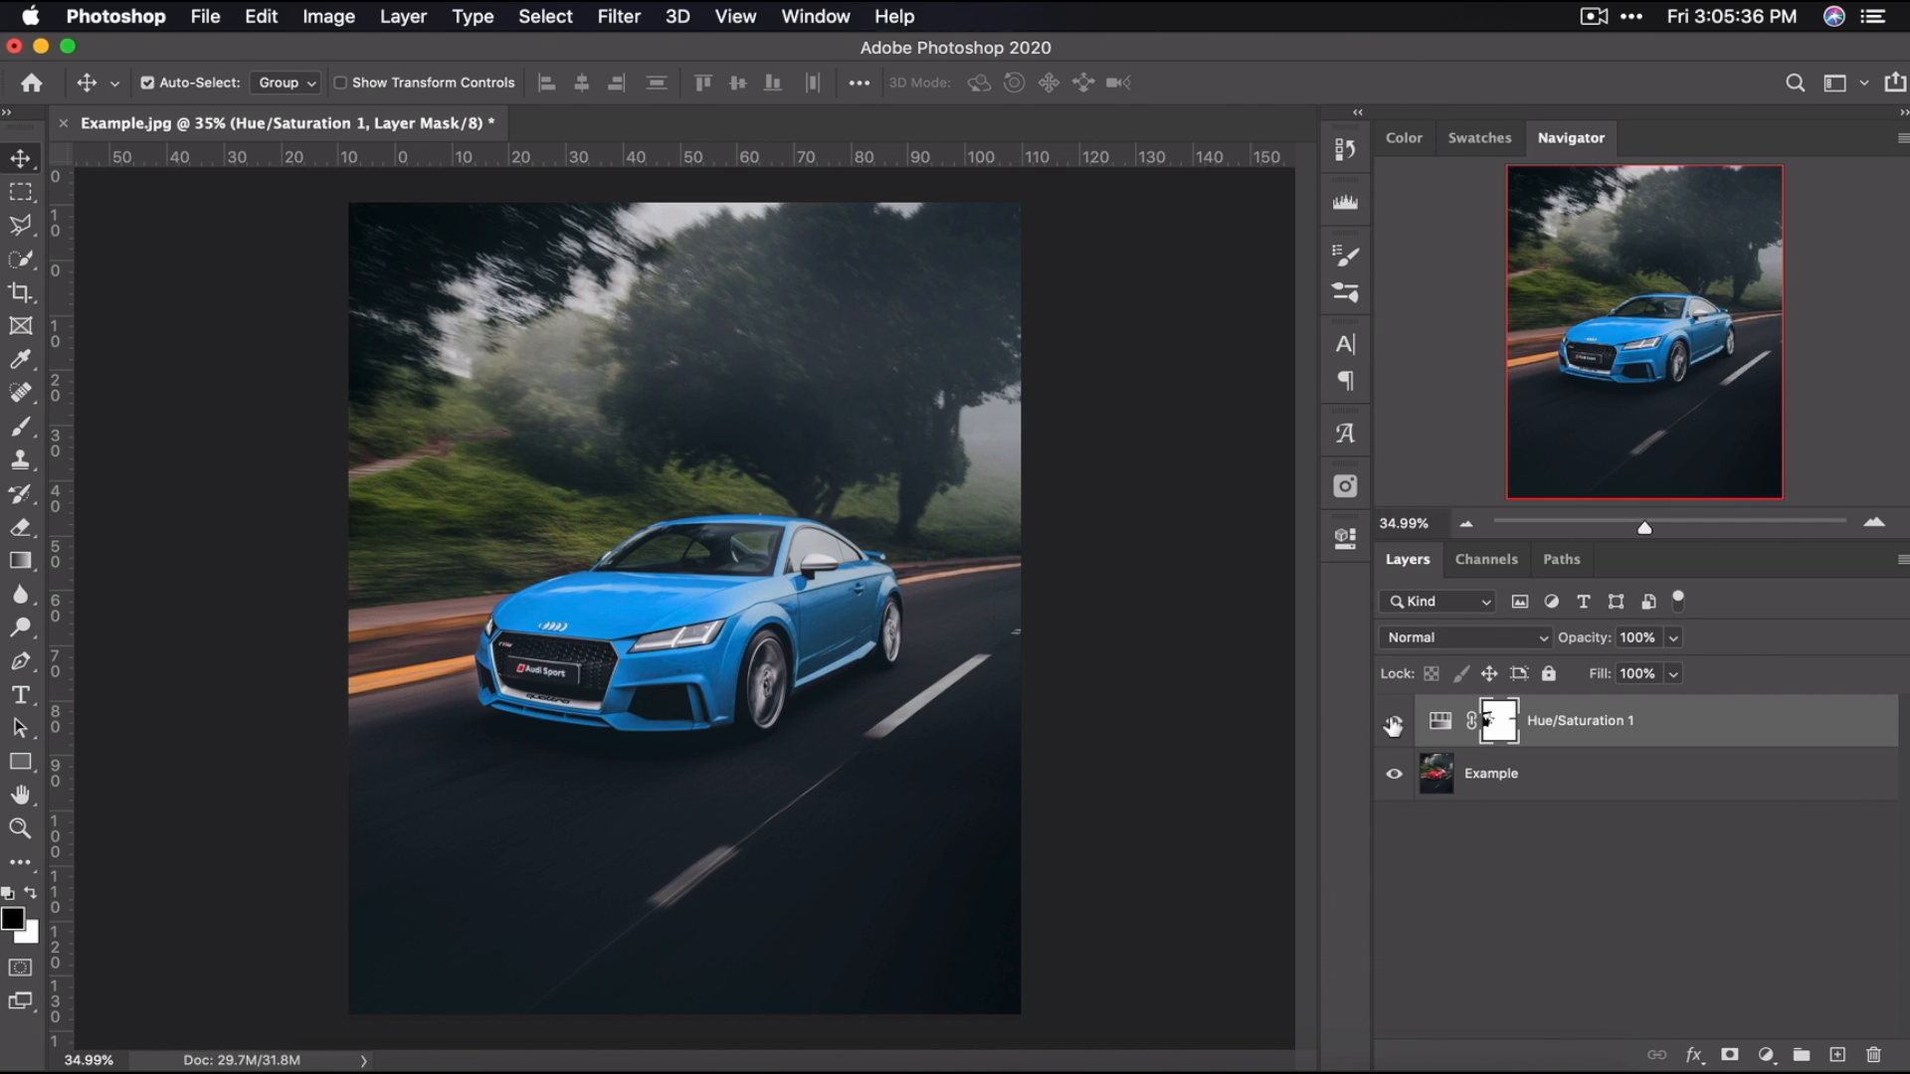
click(1393, 725)
click(1394, 725)
click(1394, 725)
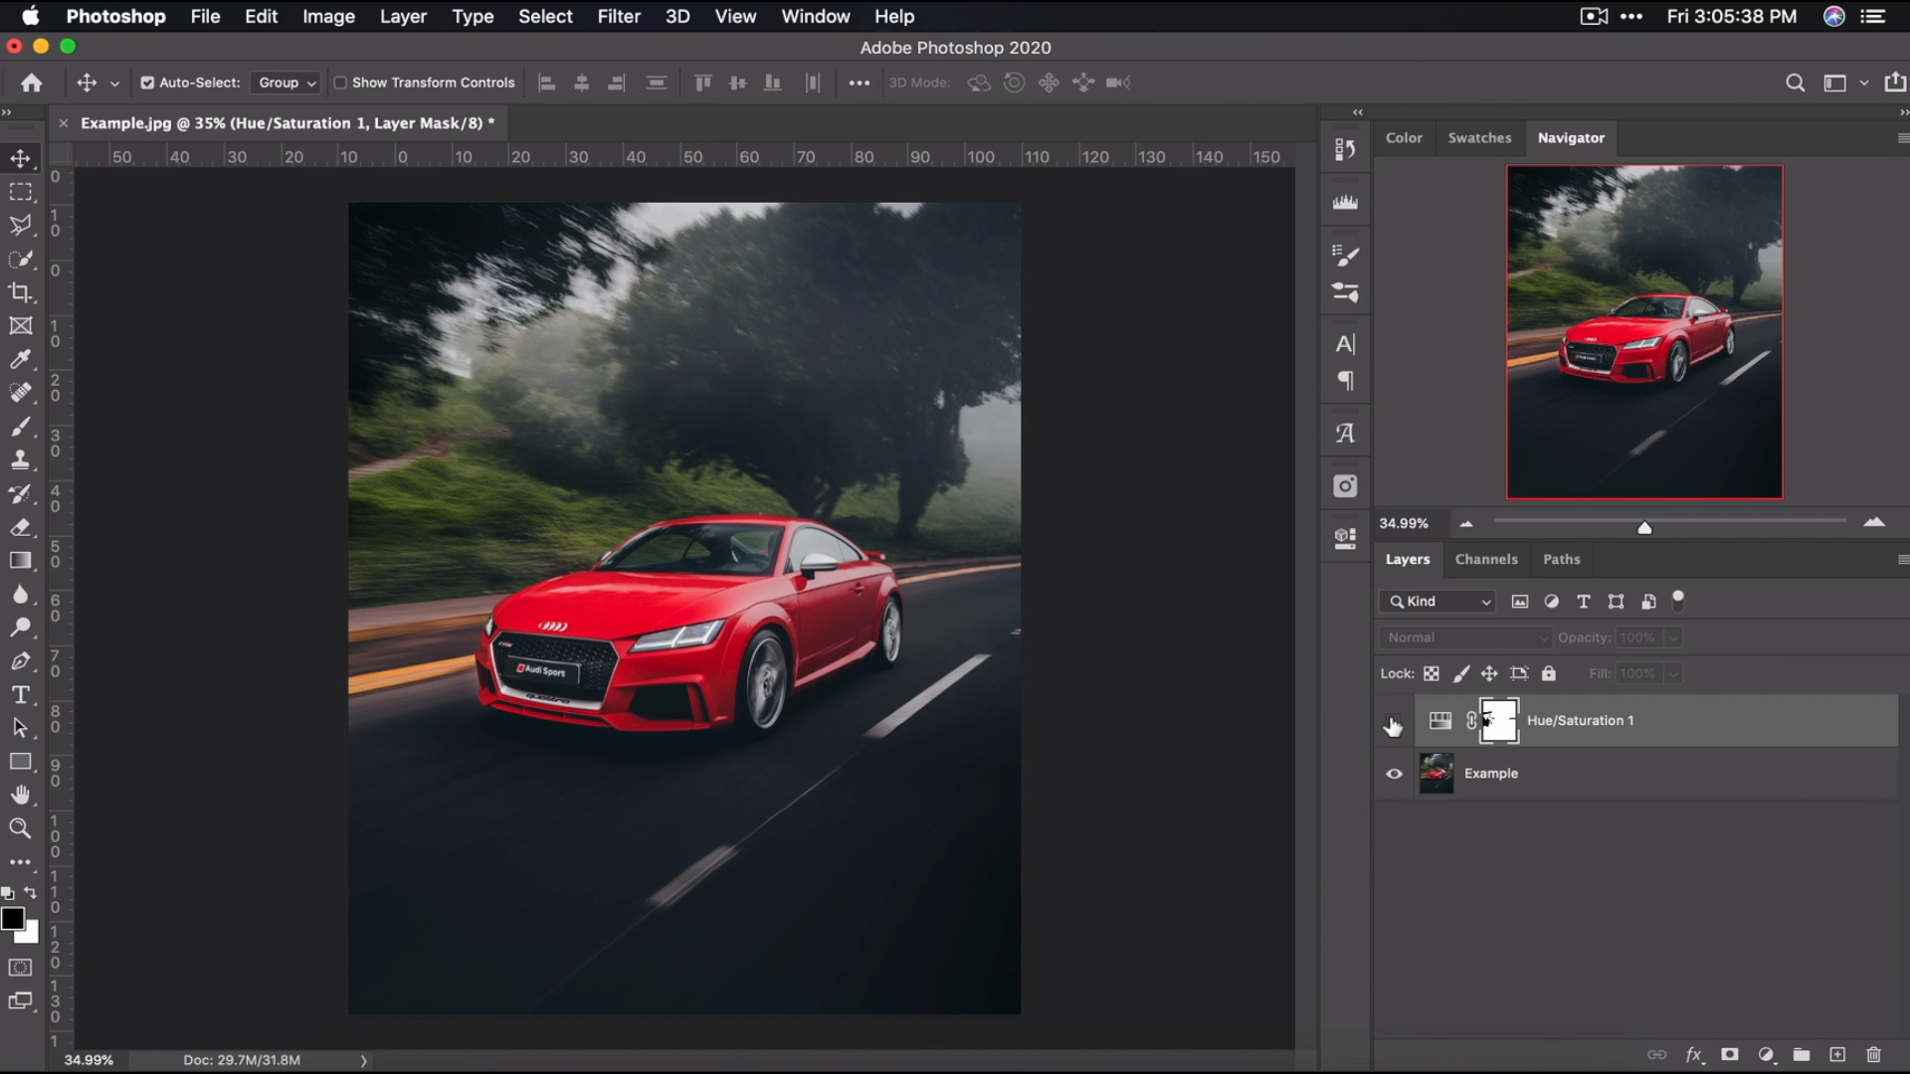
click(1393, 725)
click(1393, 725)
click(1393, 725)
click(1394, 725)
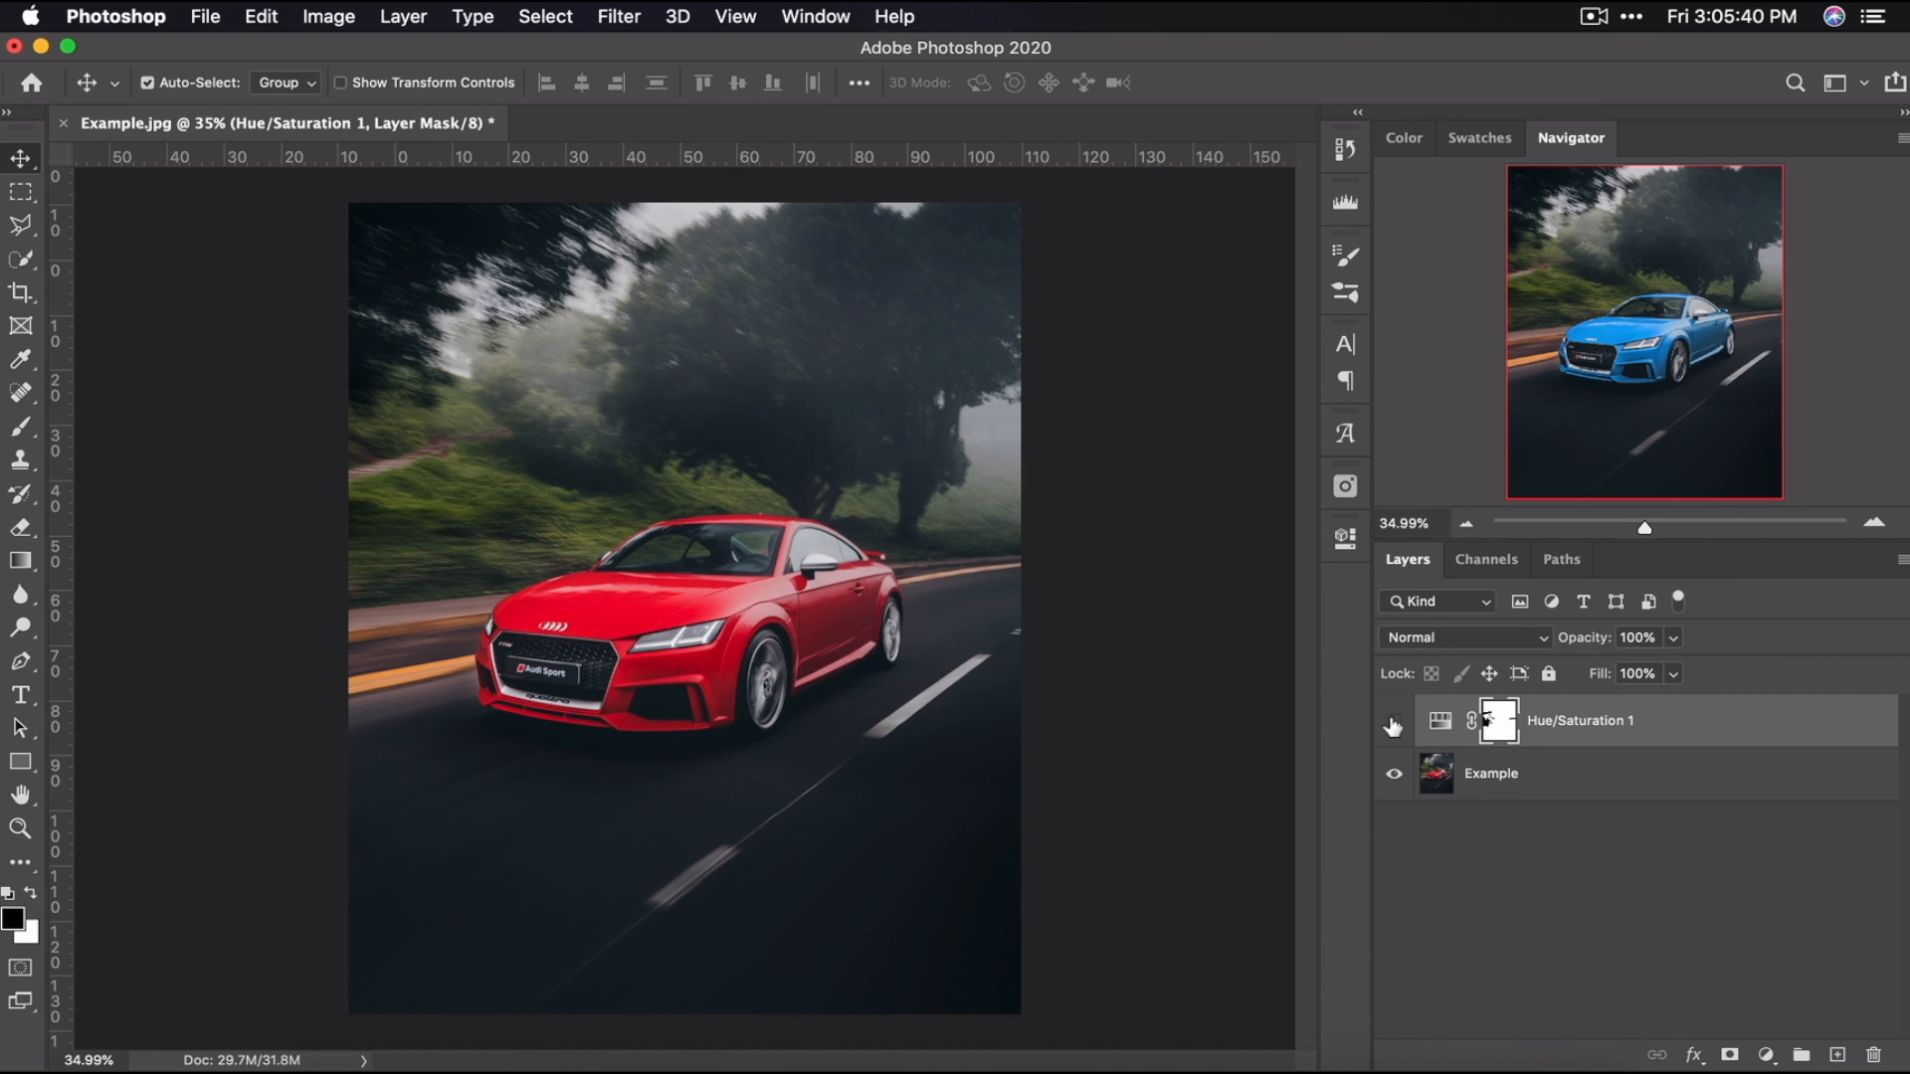
click(1394, 725)
click(1394, 725)
click(1394, 725)
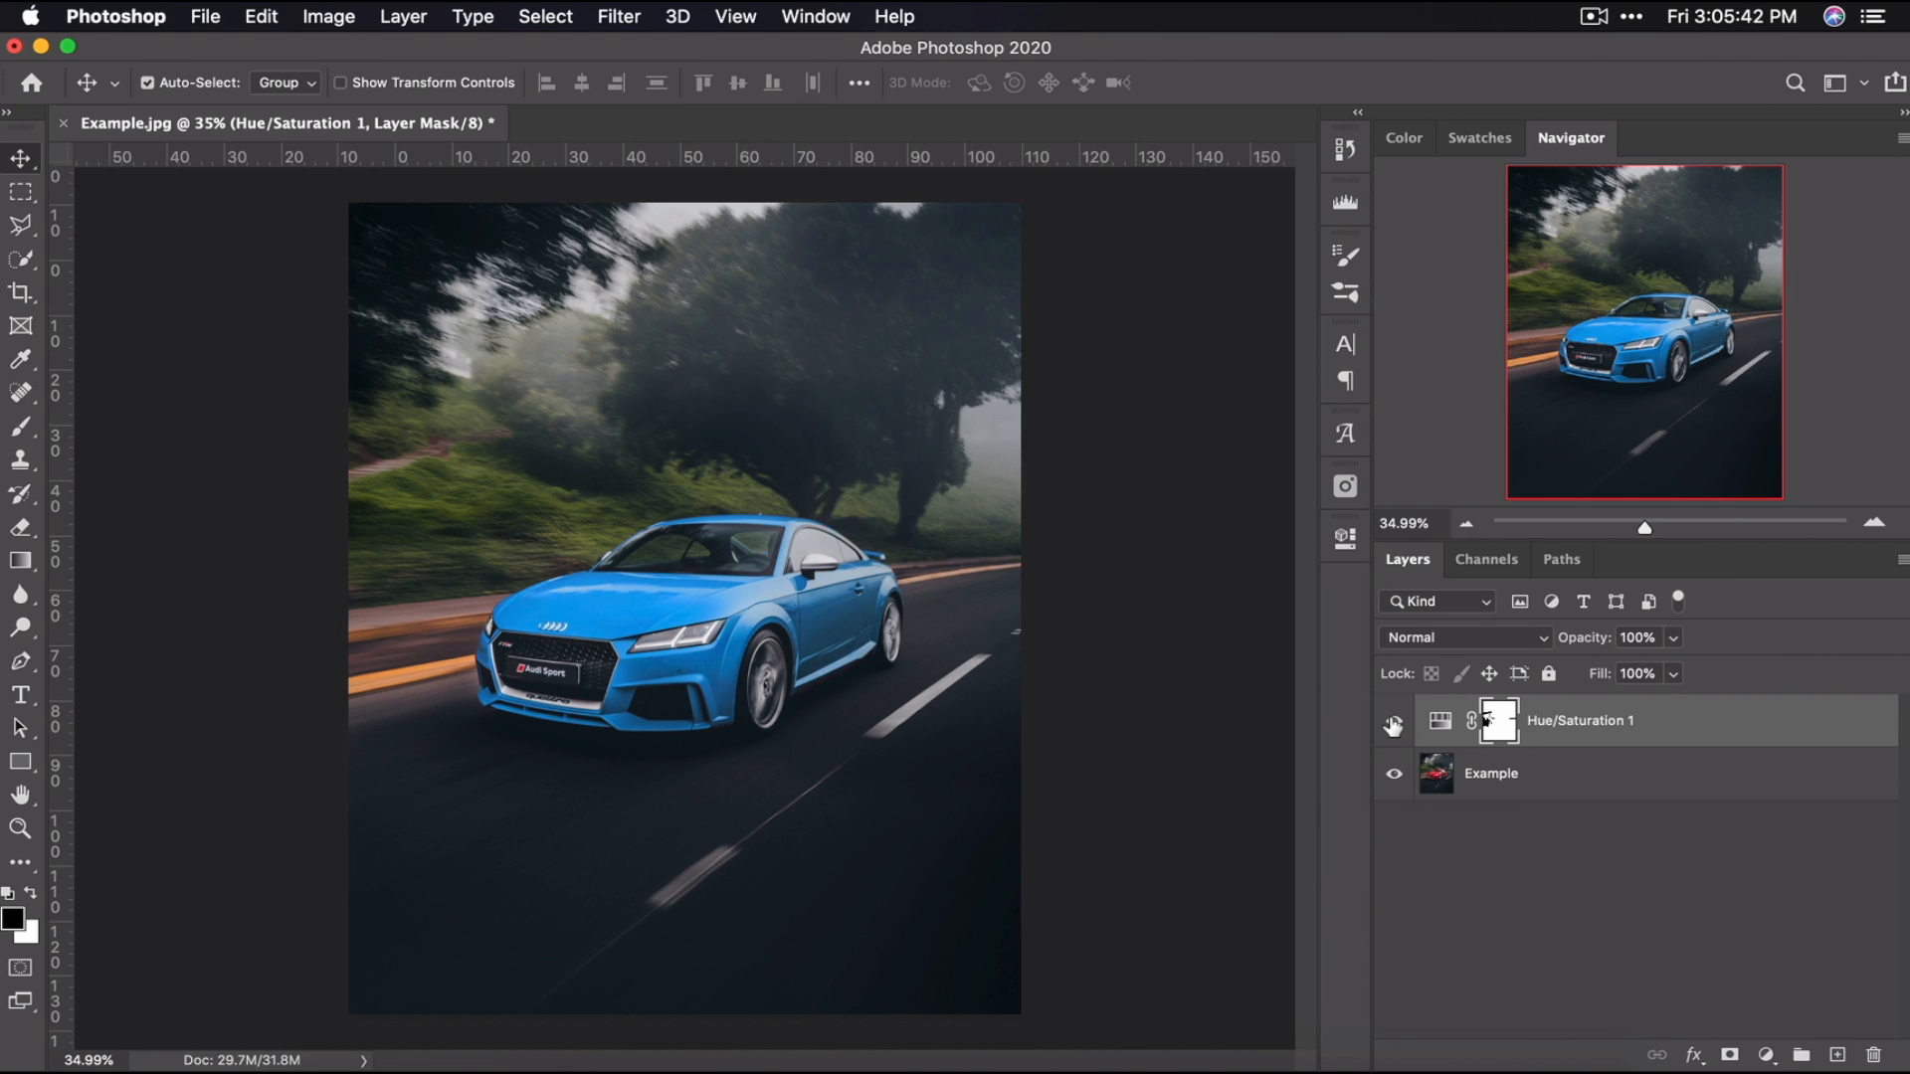
click(1394, 725)
click(1394, 725)
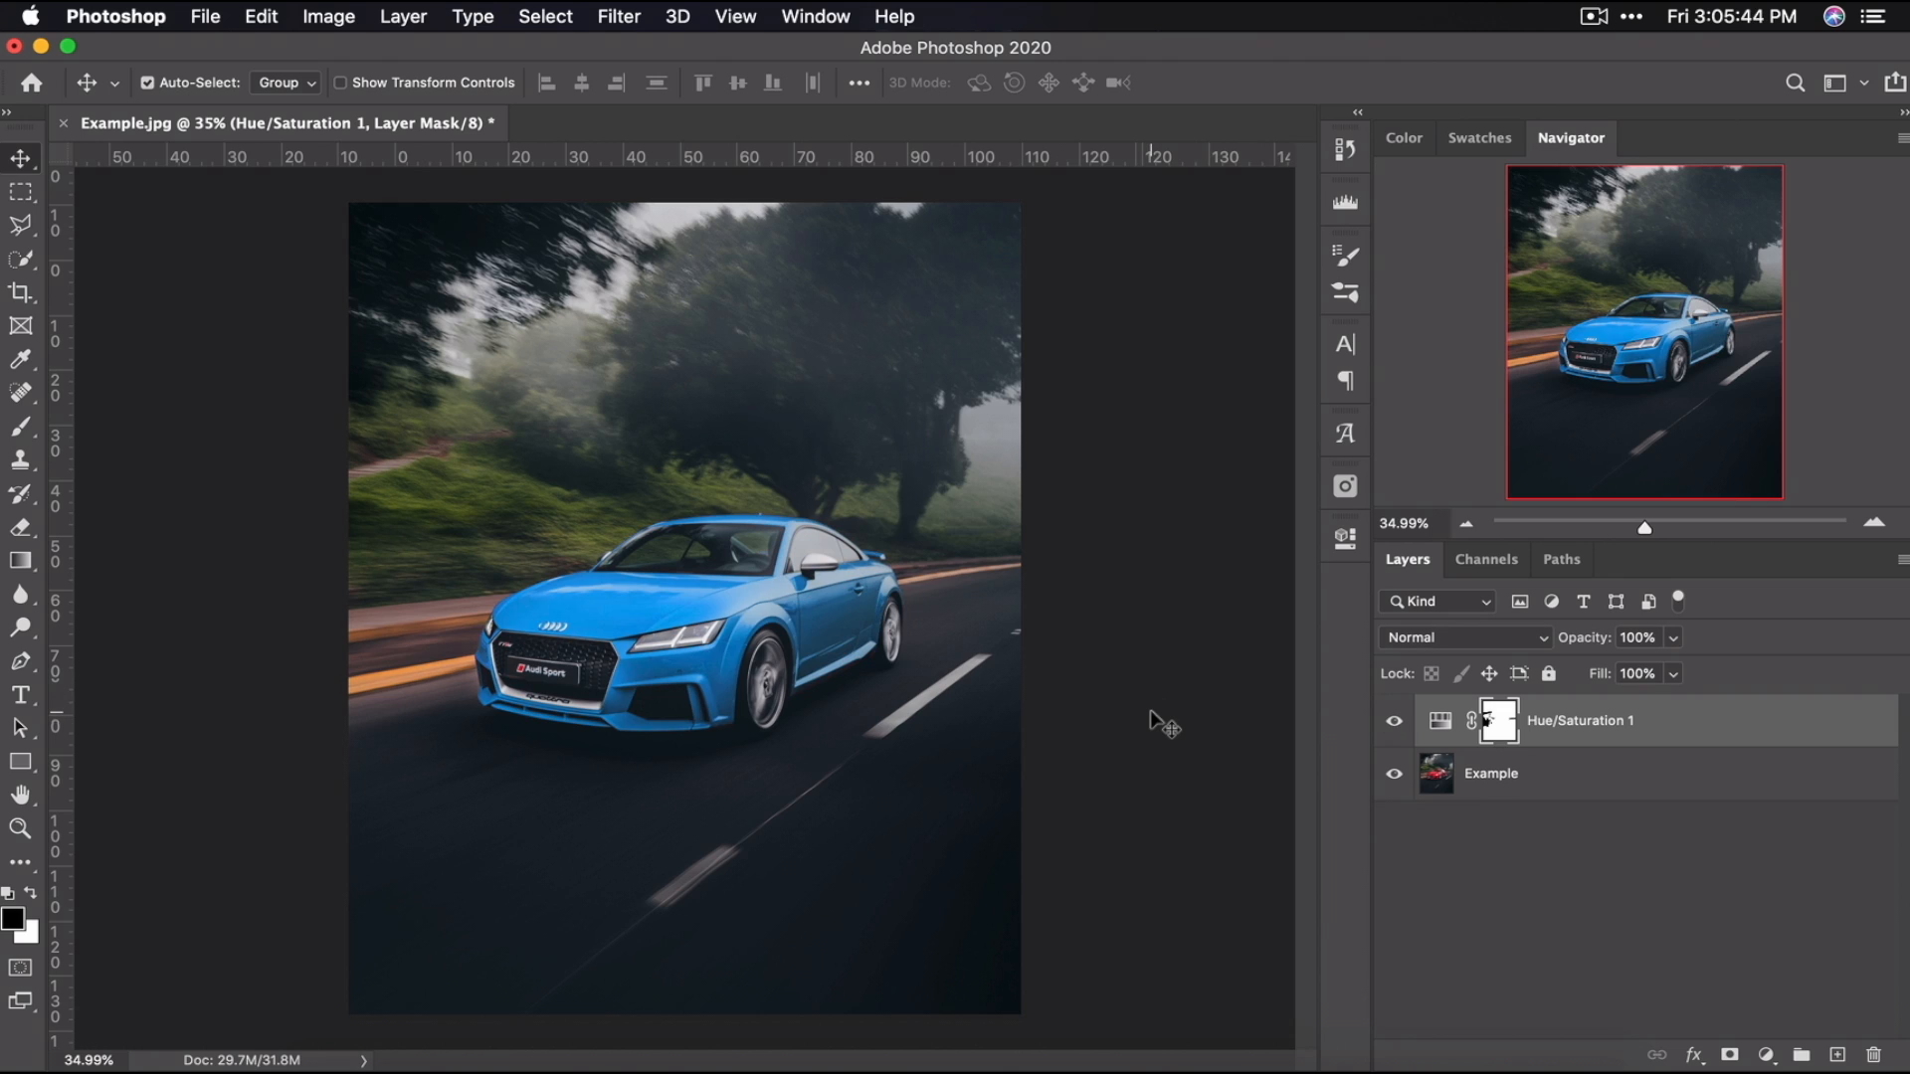